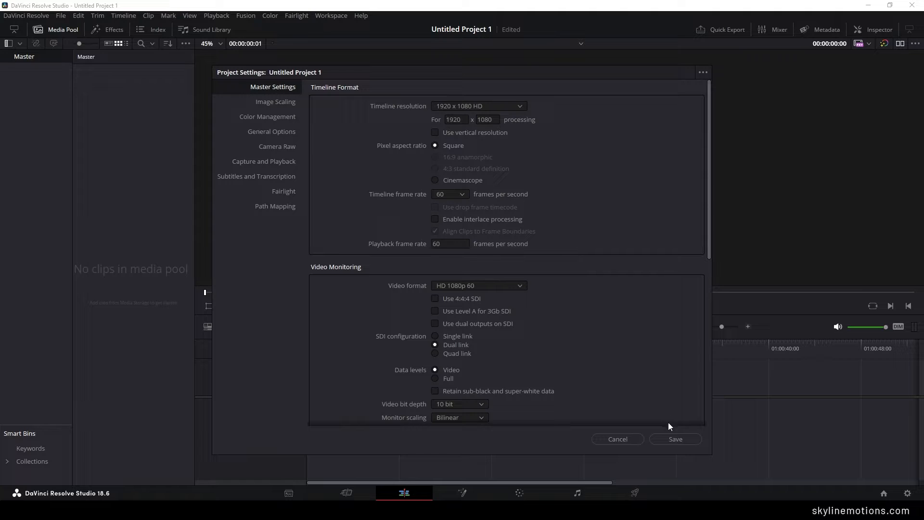
- Save the project settings and create a Fusion composition clip named Slide 01 with a duration of 00:00:06:00
left_click(670, 438)
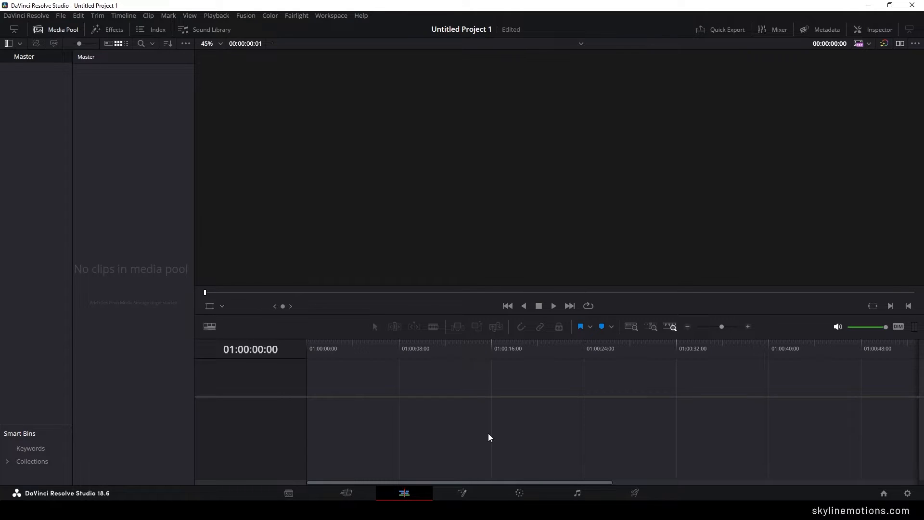
right_click(123, 158)
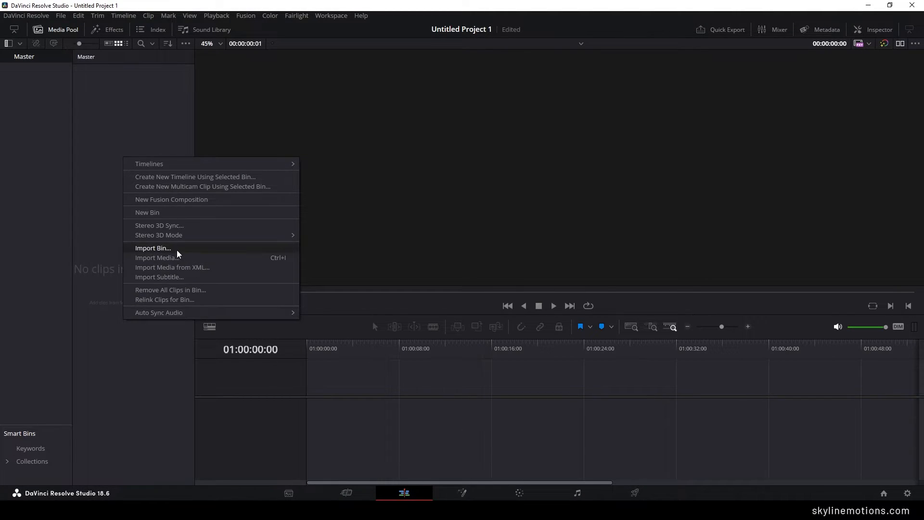
left_click(157, 200)
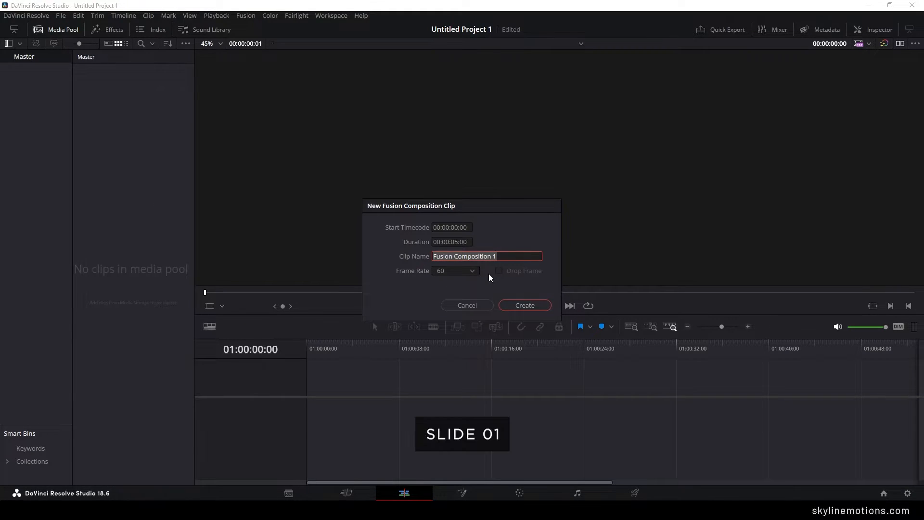
type("Slide 01")
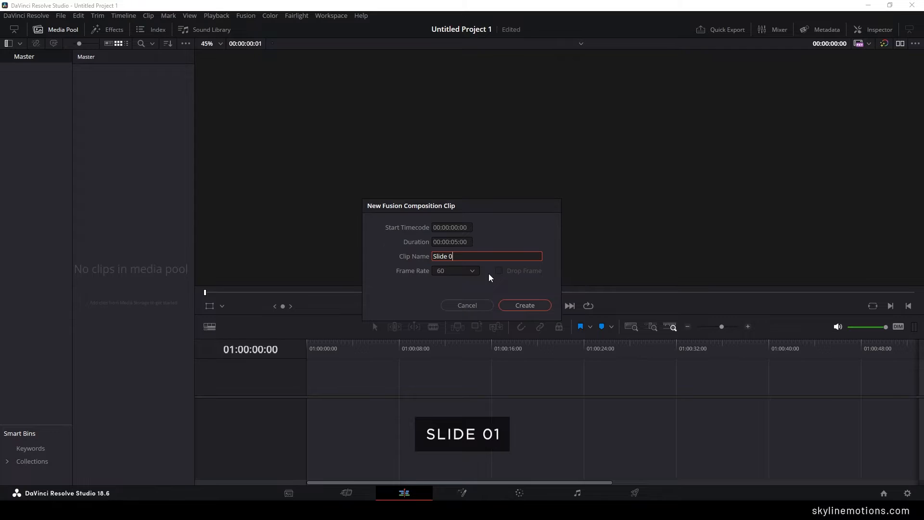
left_click(457, 242)
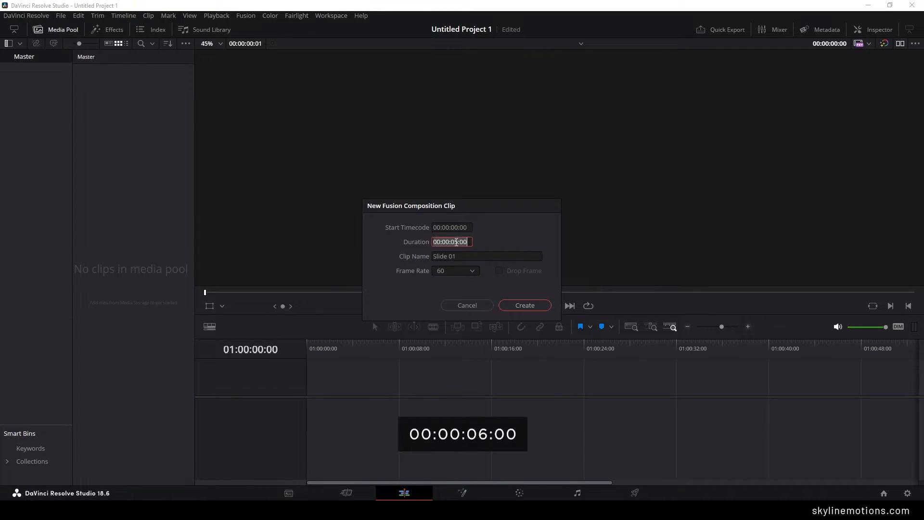
left_click(457, 242)
key("BackSpace")
type("6")
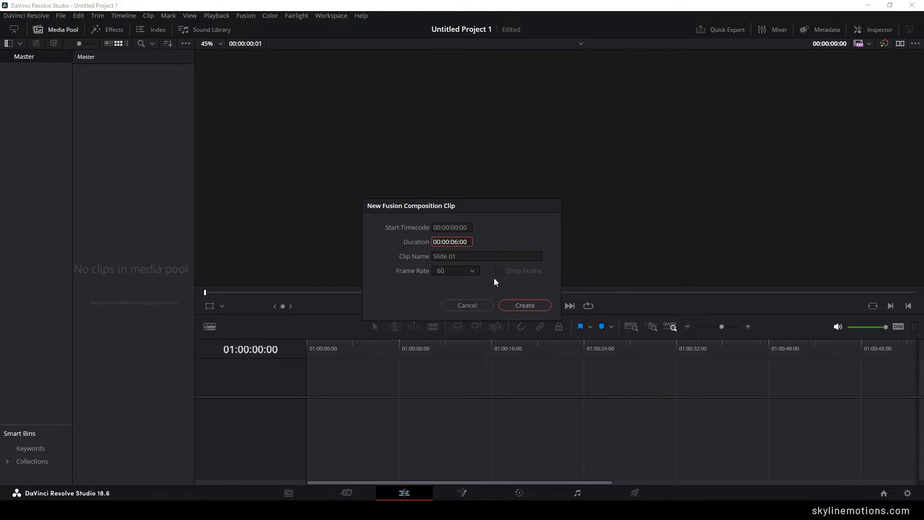
left_click(525, 307)
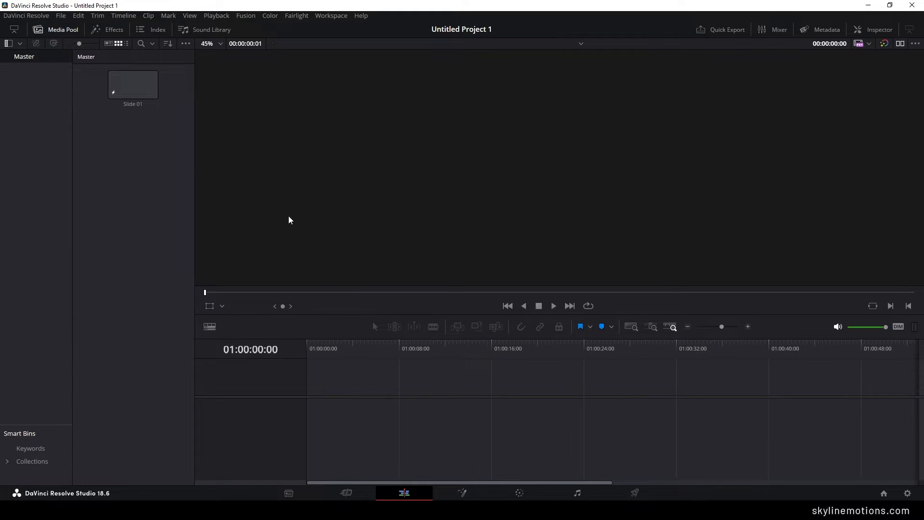
- Place the Slide 01 clip at the start of the empty timeline and open it on the Fusion page
left_click_drag(132, 96, 315, 402)
left_click(461, 491)
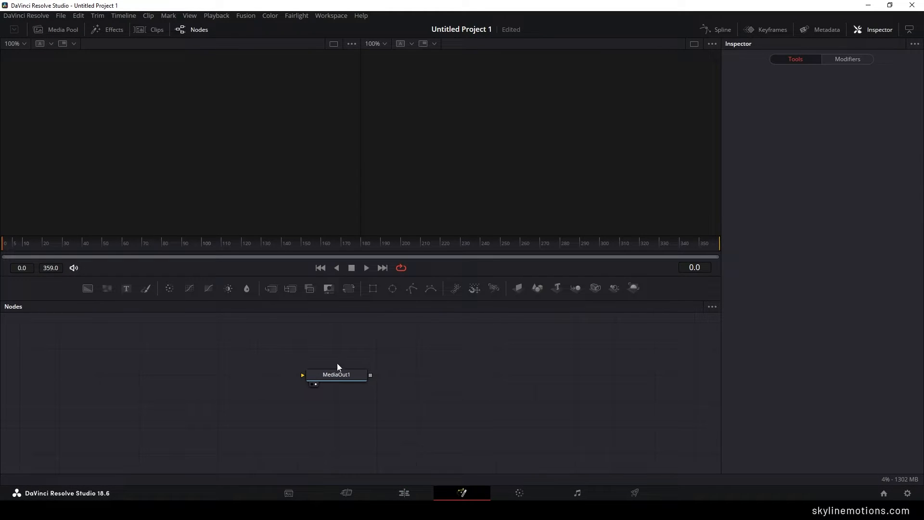
- Move the MediaOut1 node to the far right of the node graph and switch to a single viewer
left_click_drag(342, 375, 654, 423)
left_click(655, 425)
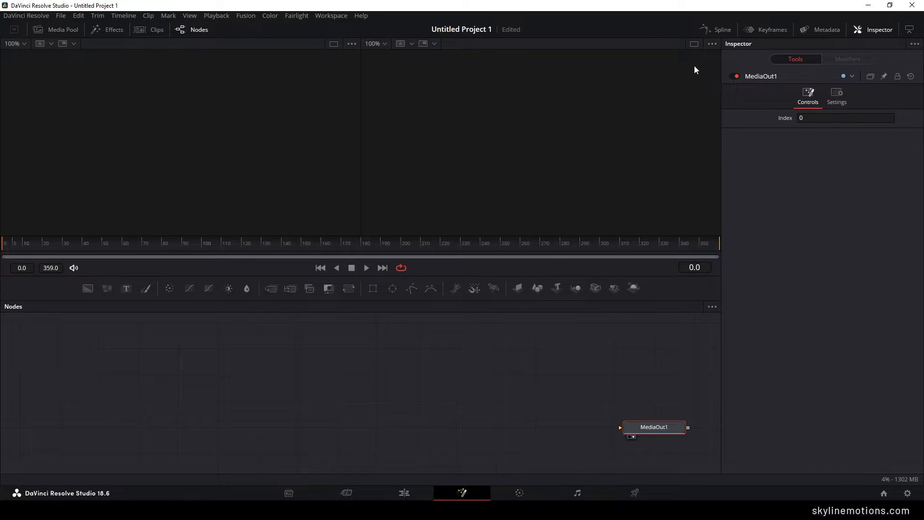
left_click(694, 43)
- Import the portrait photo of the man climbing on rocks from the Free Stoke Images folder into the media pool
left_click(70, 30)
right_click(102, 132)
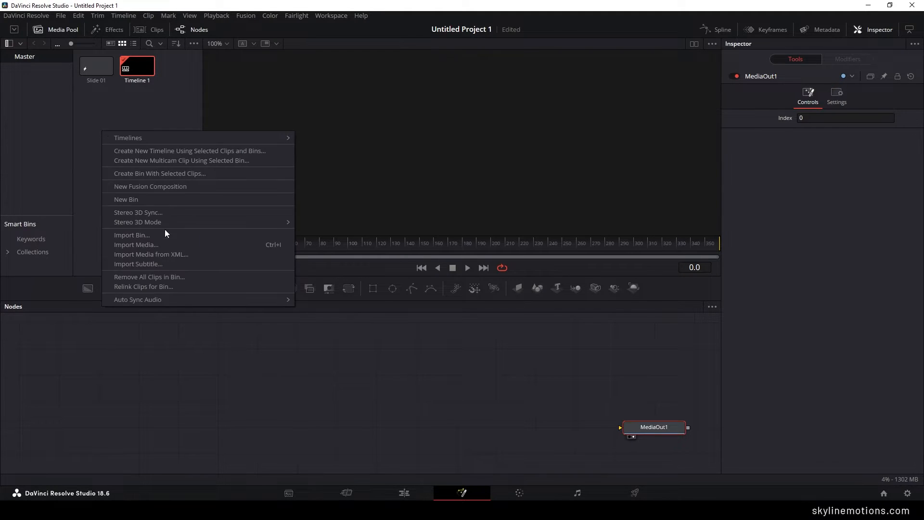
left_click(150, 246)
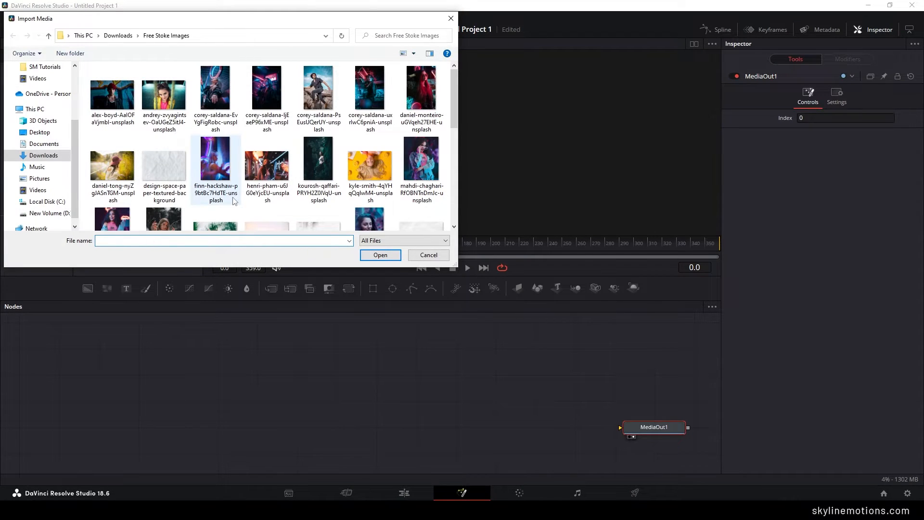
left_click(316, 110)
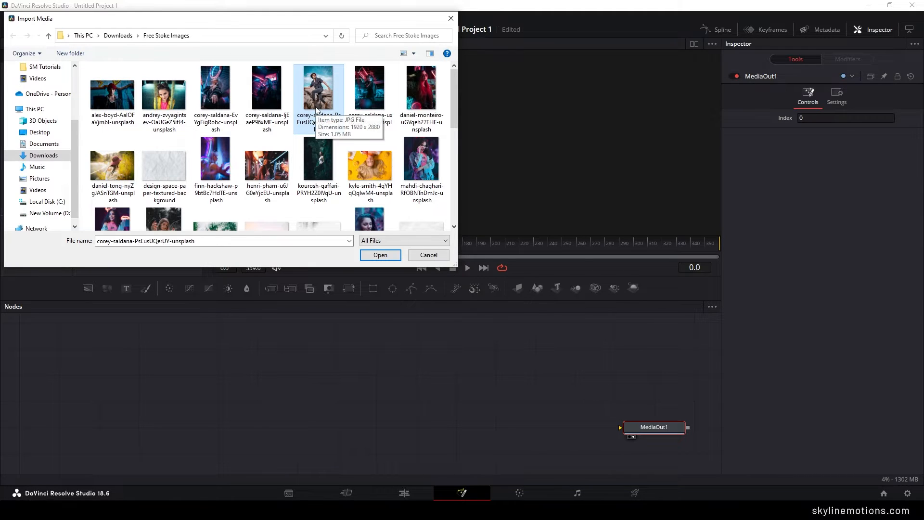
left_click(377, 256)
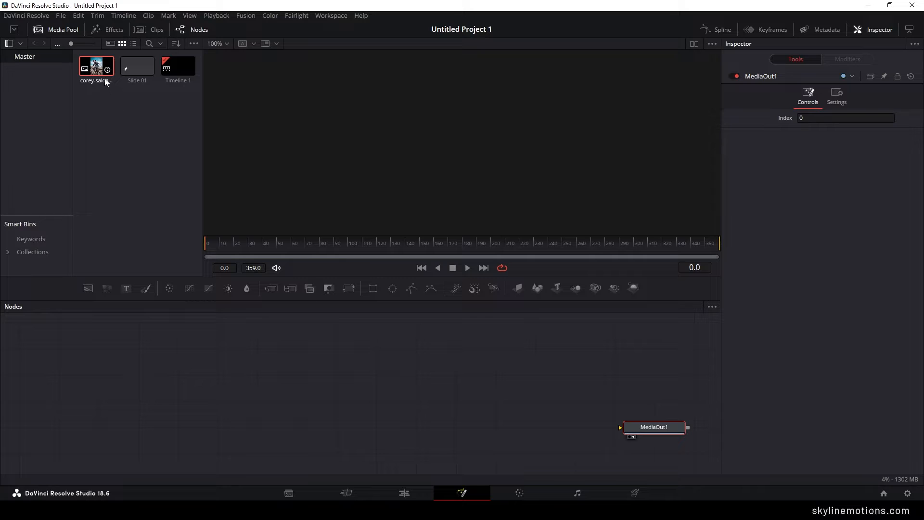
- Add the imported photo to the left part of the node graph as a media node and display it in the viewer
left_click_drag(105, 82, 239, 401)
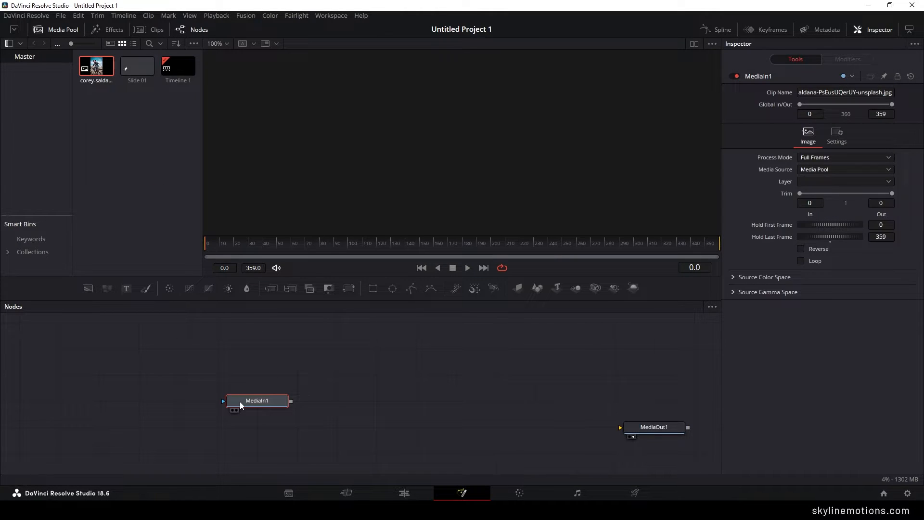
left_click(64, 30)
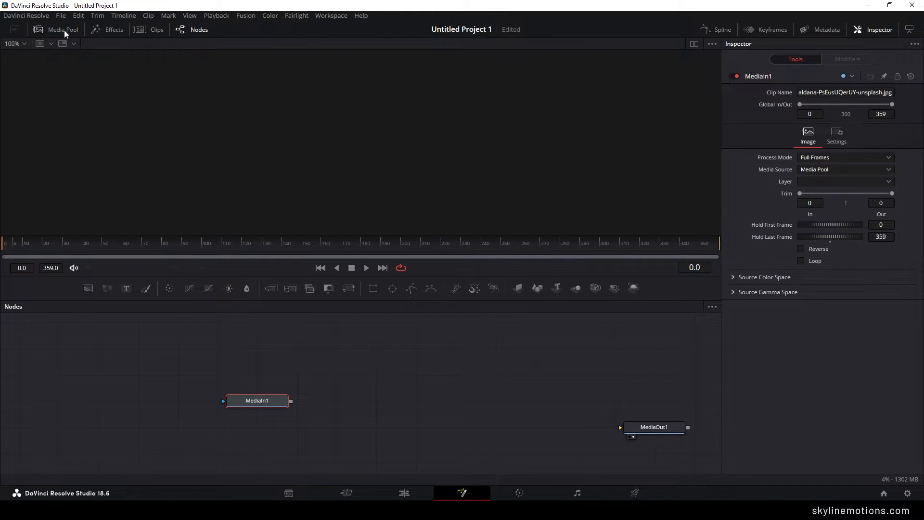
left_click_drag(267, 401, 238, 401)
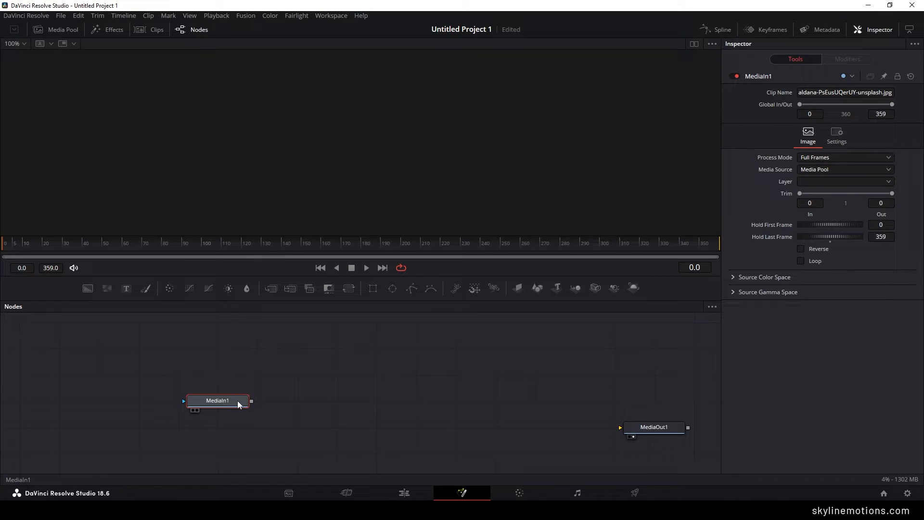
key("2")
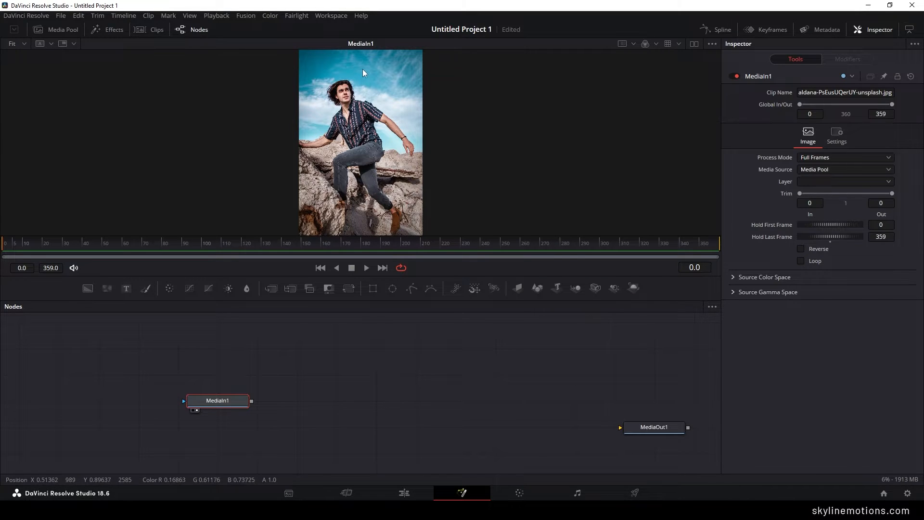
left_click_drag(362, 68, 398, 106)
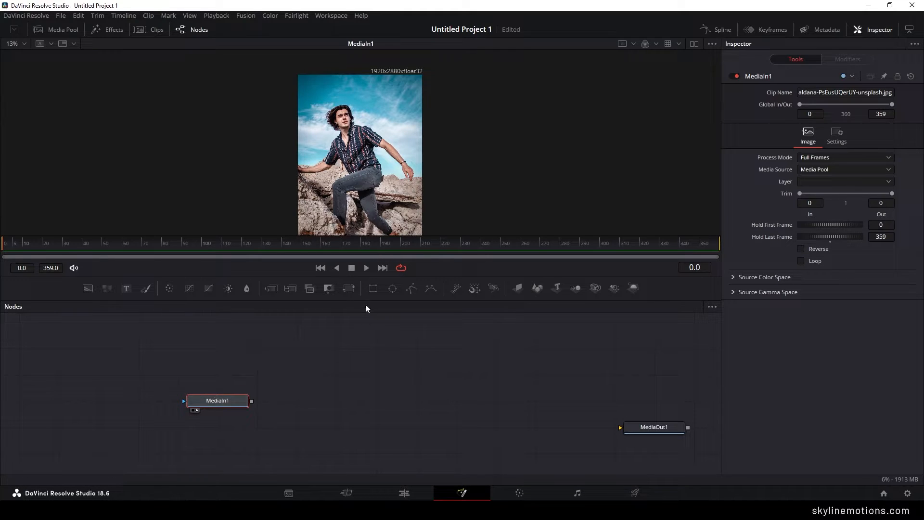
- Add a Transform node after MediaIn1, display it in the viewer and rename it Controller
left_click(349, 289)
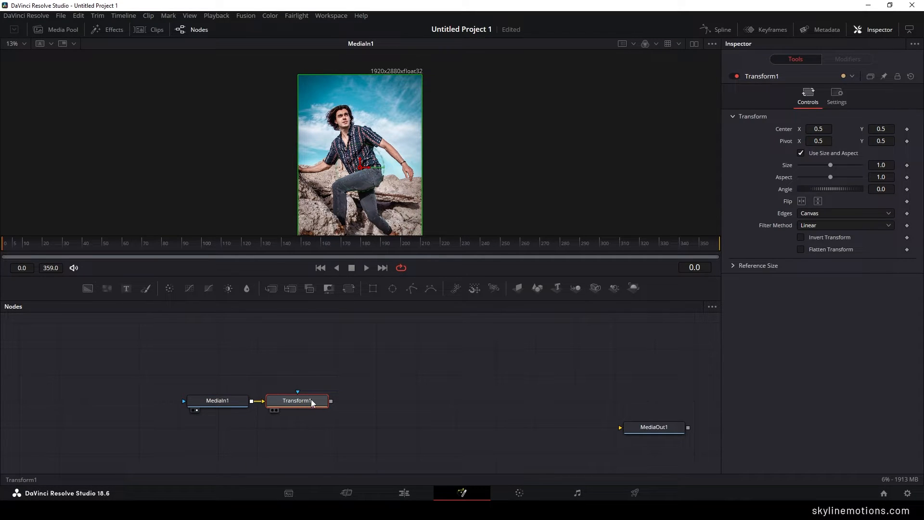
key("1")
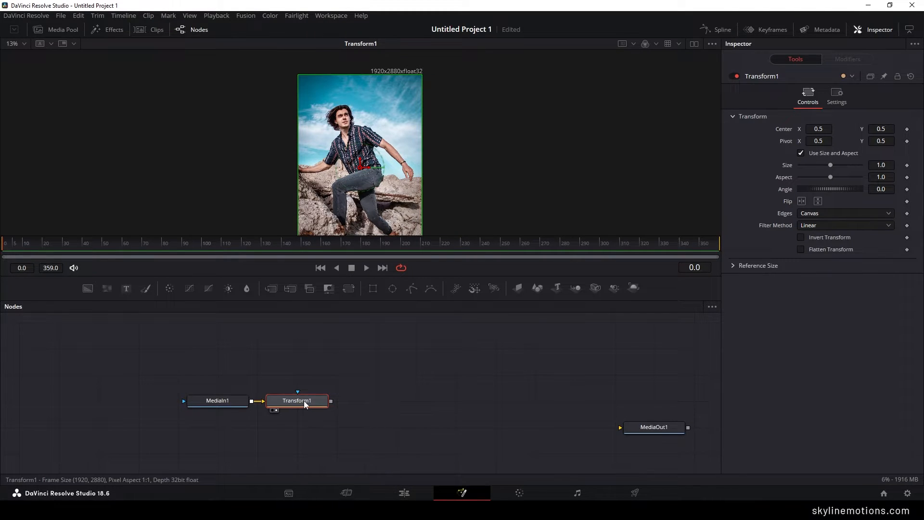
right_click(304, 400)
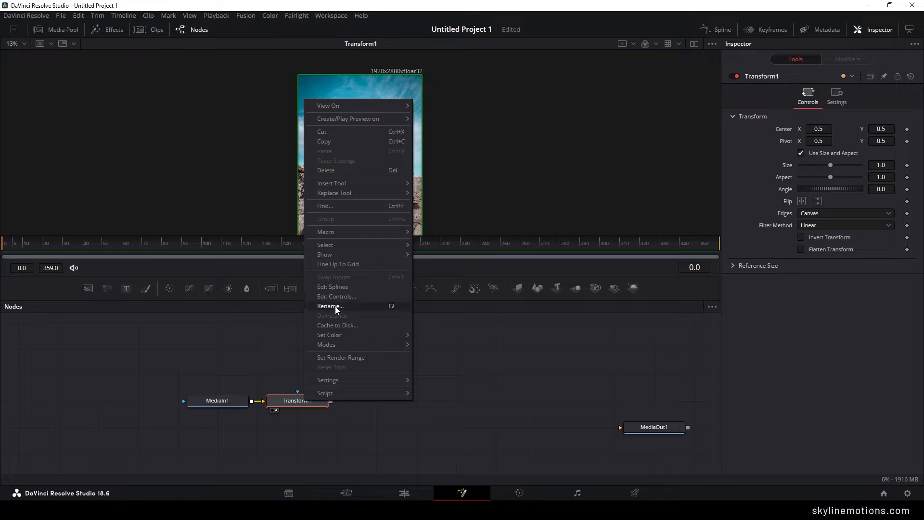
key("F2")
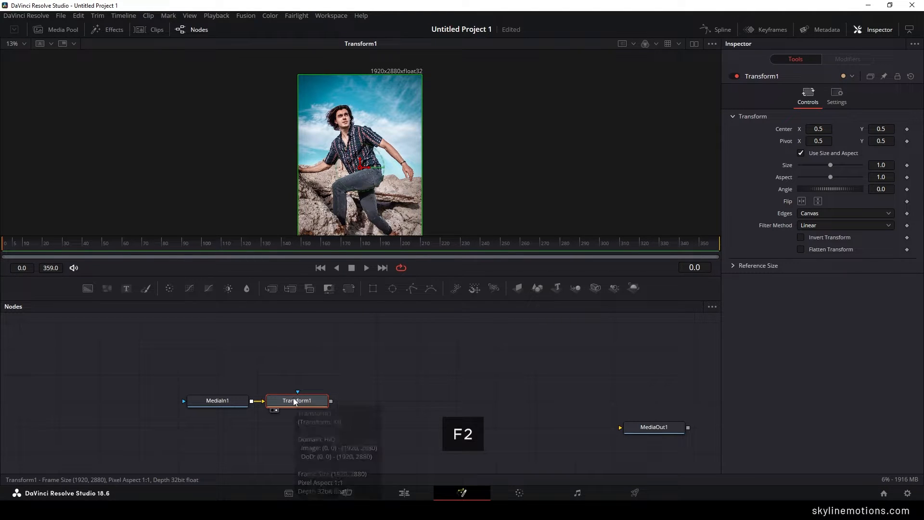
type("Controller")
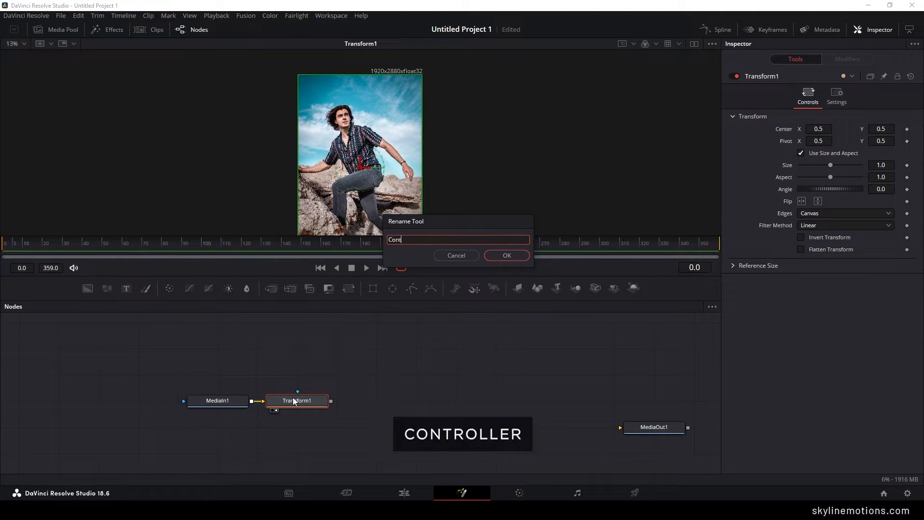
left_click(506, 256)
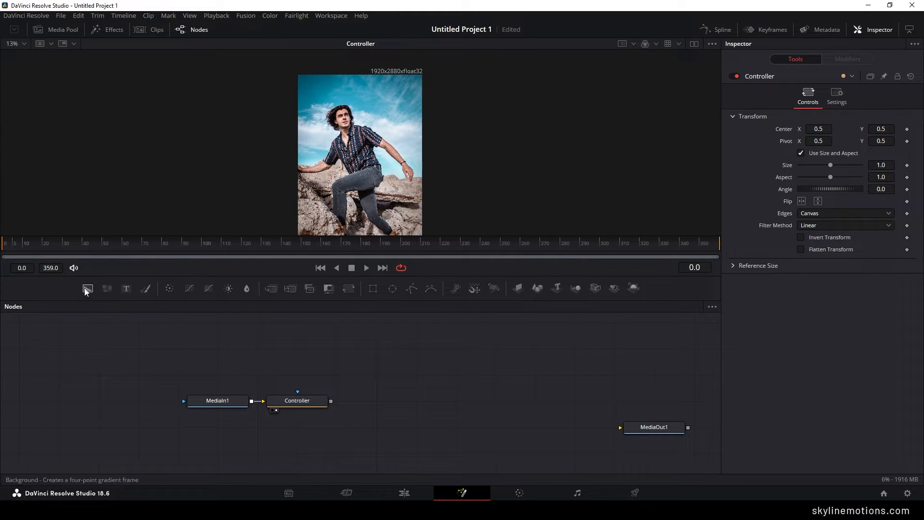
- Add a Background node above MediaIn1 and compare its frame with the Controller image in the viewer
left_click_drag(87, 292, 224, 383)
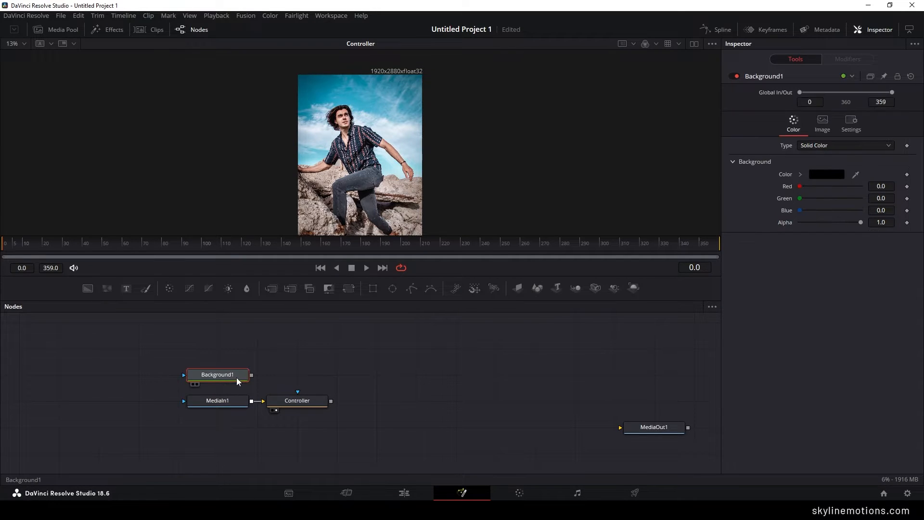
key("1")
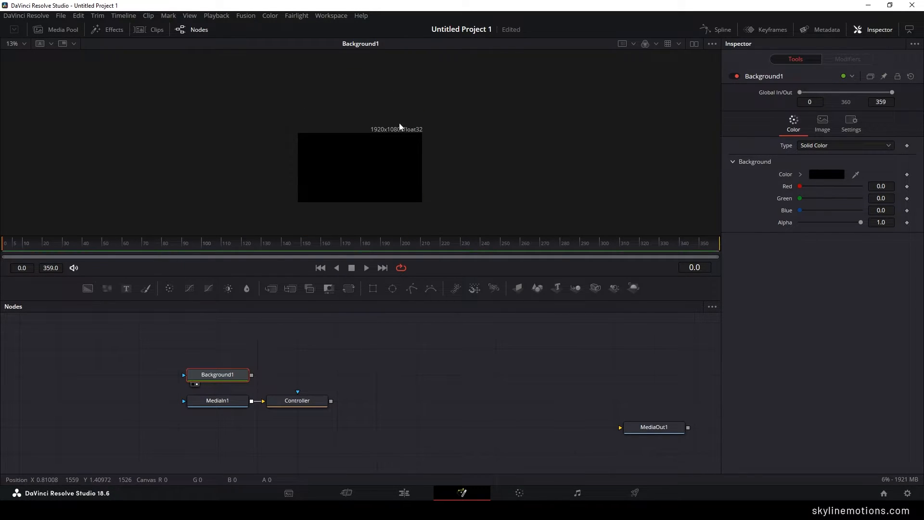
scroll(385, 135, "up", 1)
scroll(385, 139, "up", 1)
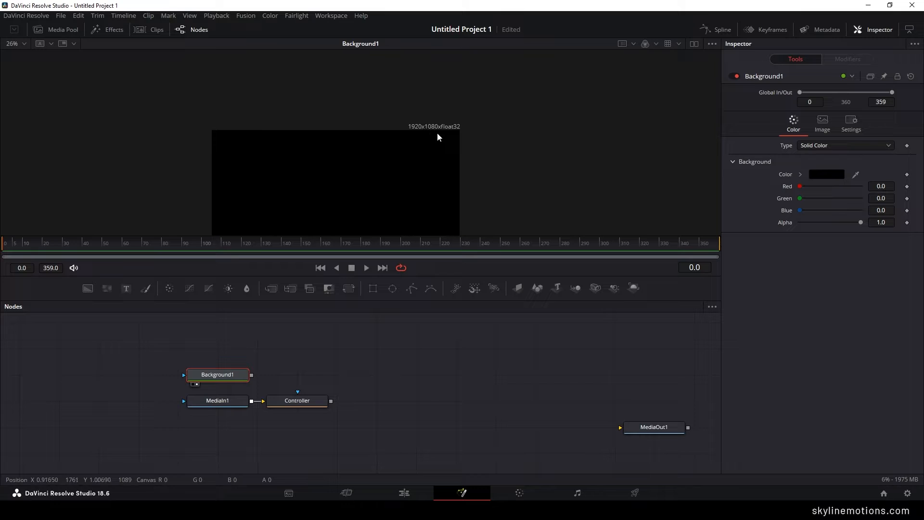
left_click_drag(422, 158, 421, 110)
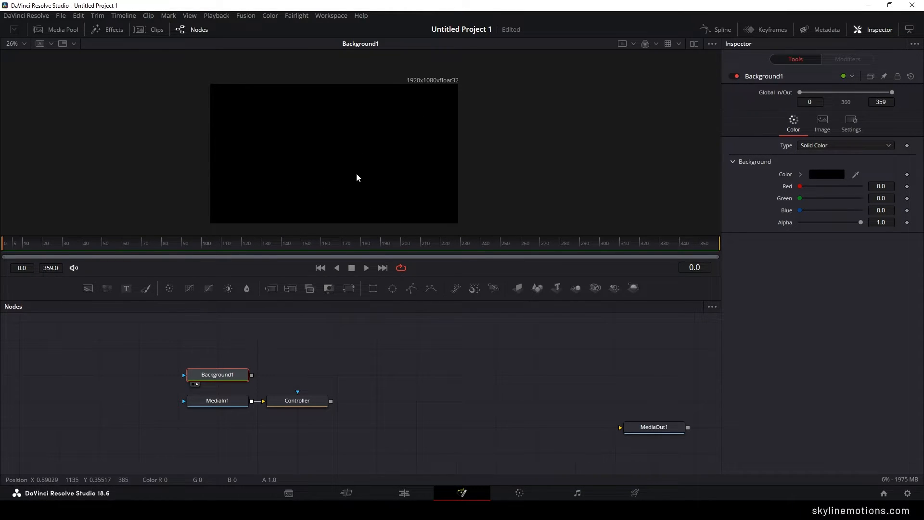
key("1")
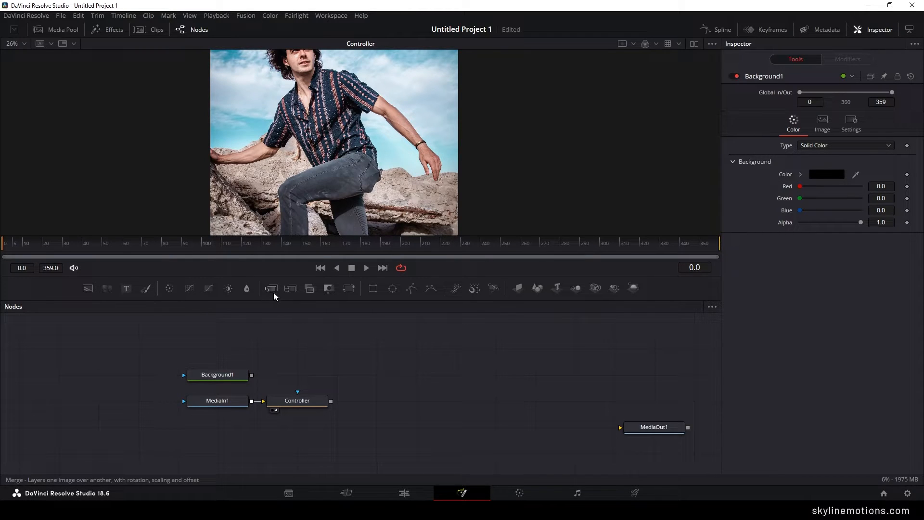
- Merge Controller as foreground over Background1, place the Merge node above Controller and display it in the viewer
left_click_drag(273, 290, 343, 366)
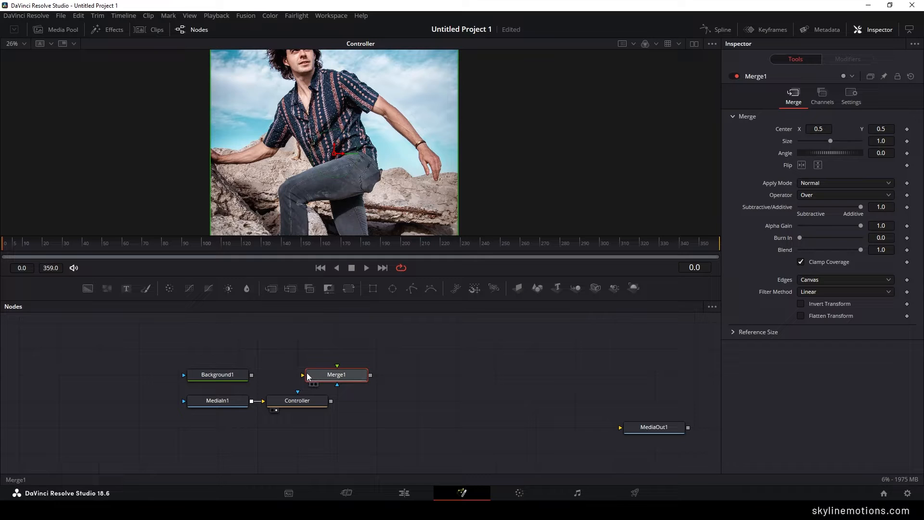
left_click_drag(303, 375, 220, 377)
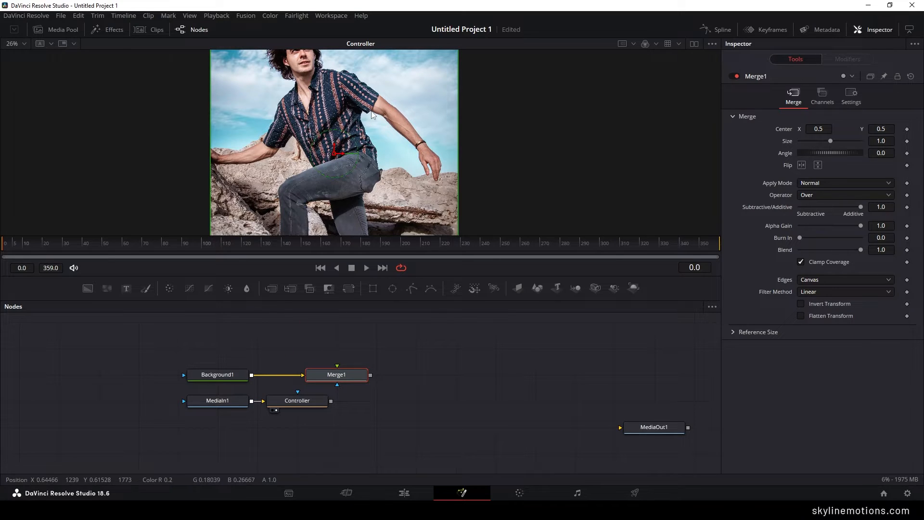
left_click_drag(372, 115, 374, 136)
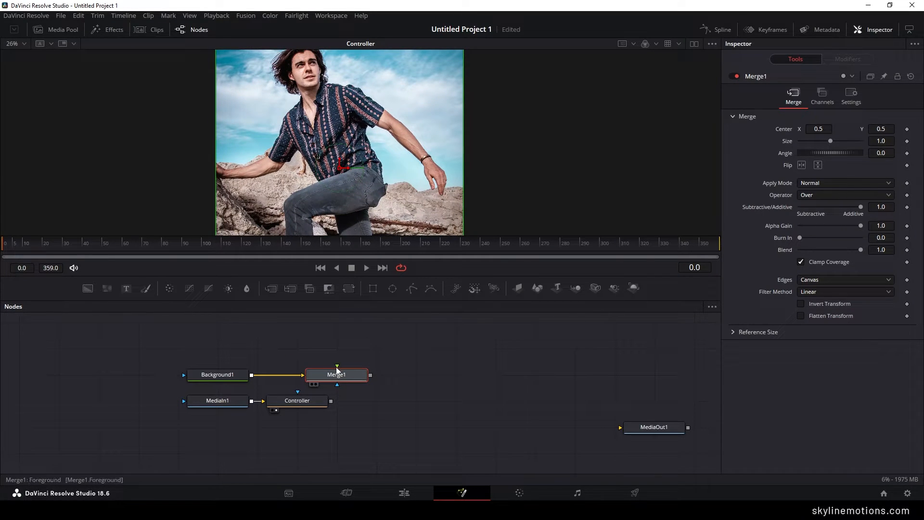
left_click_drag(337, 368, 307, 403)
left_click_drag(340, 374, 301, 372)
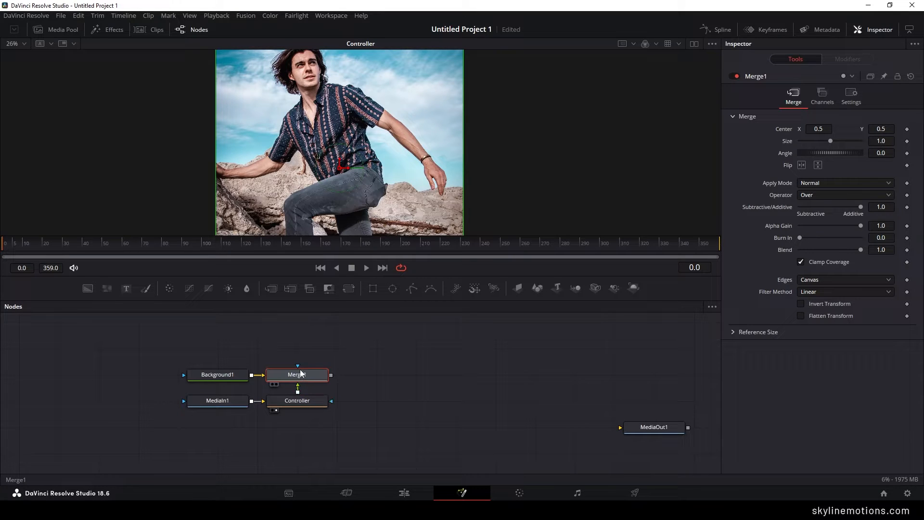
key("1")
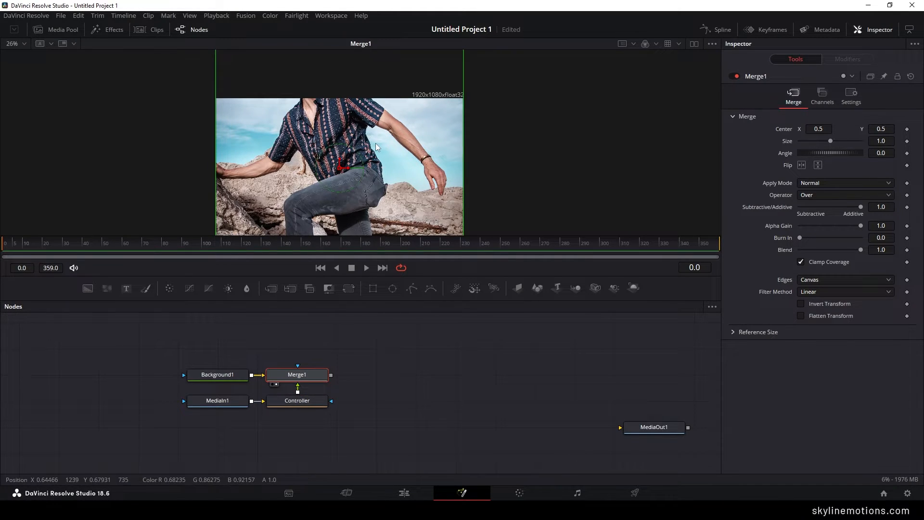
left_click_drag(451, 115, 450, 124)
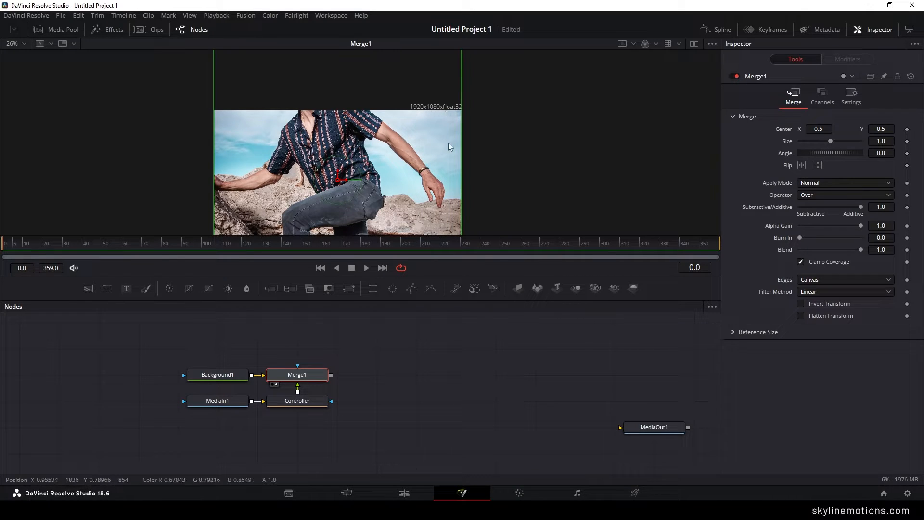
- Scale the Controller image down to about 0.81 and move its center to about X 0.37, Y 0.38
left_click_drag(394, 145, 406, 111)
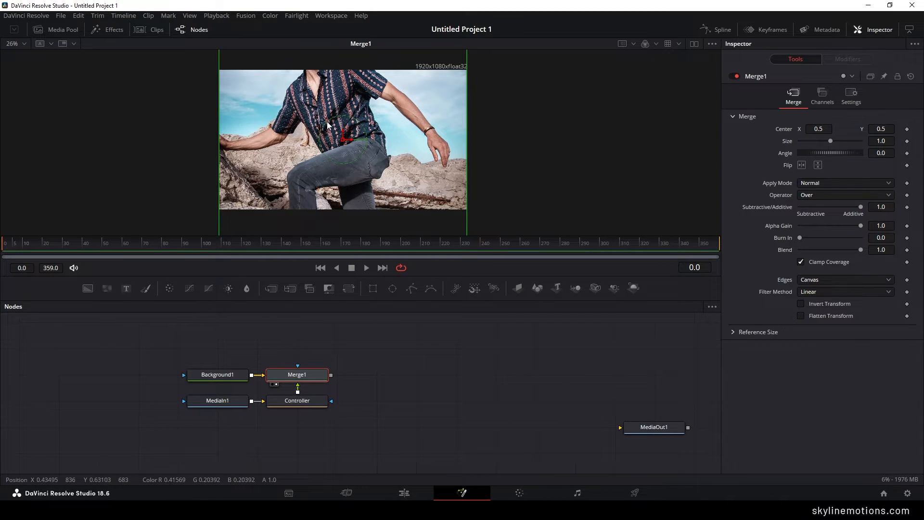
left_click(302, 404)
left_click_drag(466, 158, 441, 167)
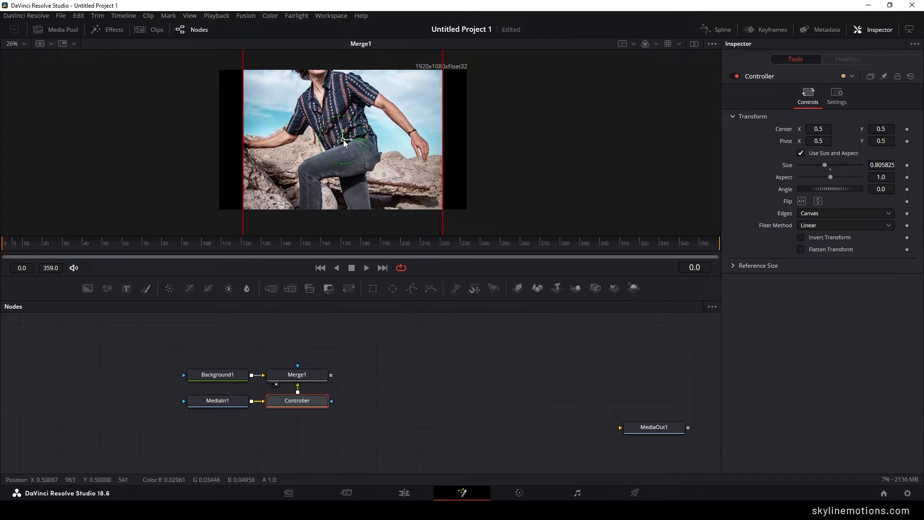
left_click_drag(345, 143, 312, 184)
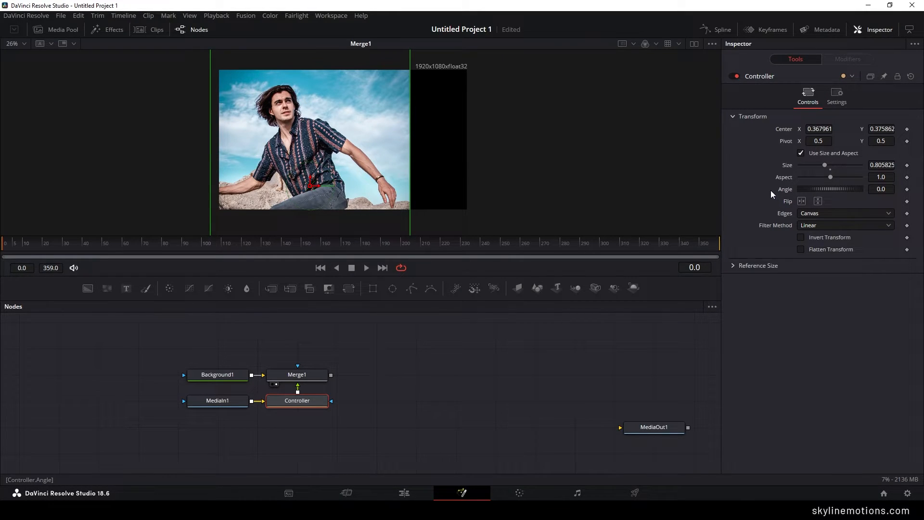
- Set Controller's edges to Mirror so the image fills the empty part of the frame, and deselect the node
left_click(819, 213)
left_click(816, 258)
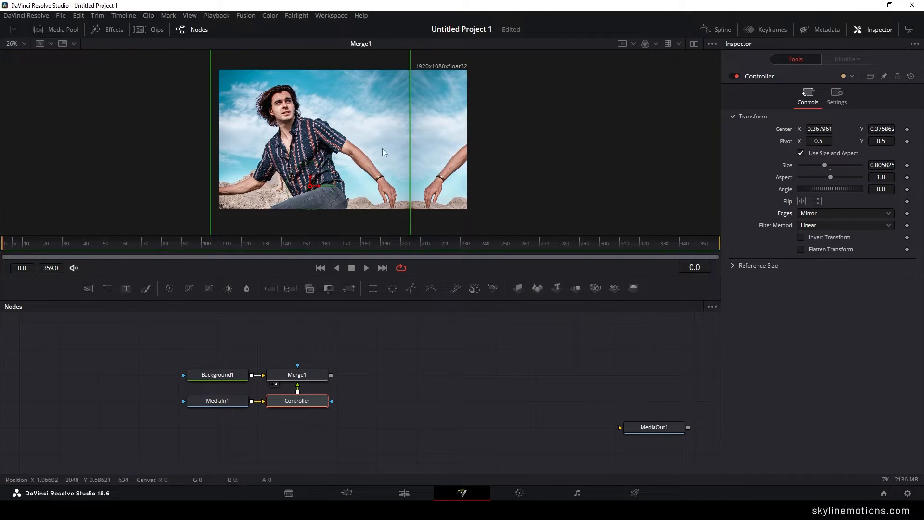
left_click(406, 361)
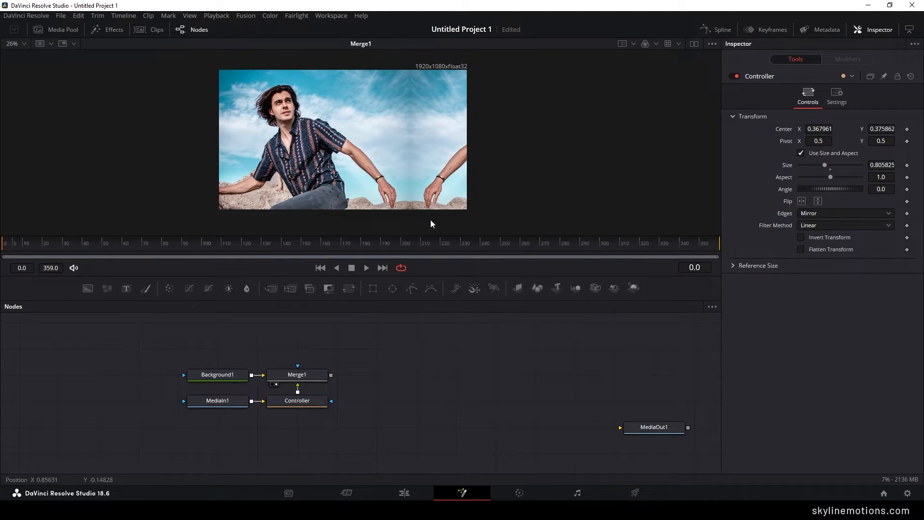
- Add a Transform node after Merge1 and display it in the viewer
left_click_drag(343, 341, 339, 348)
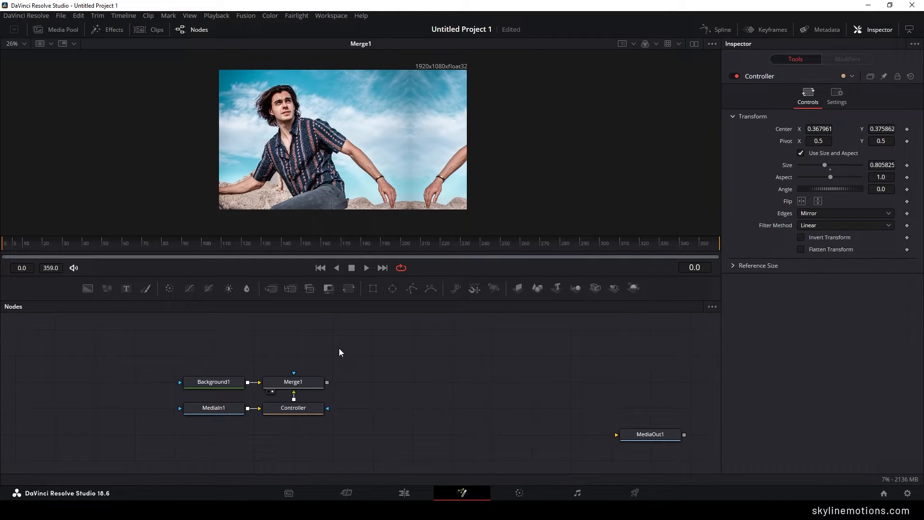
left_click(294, 385)
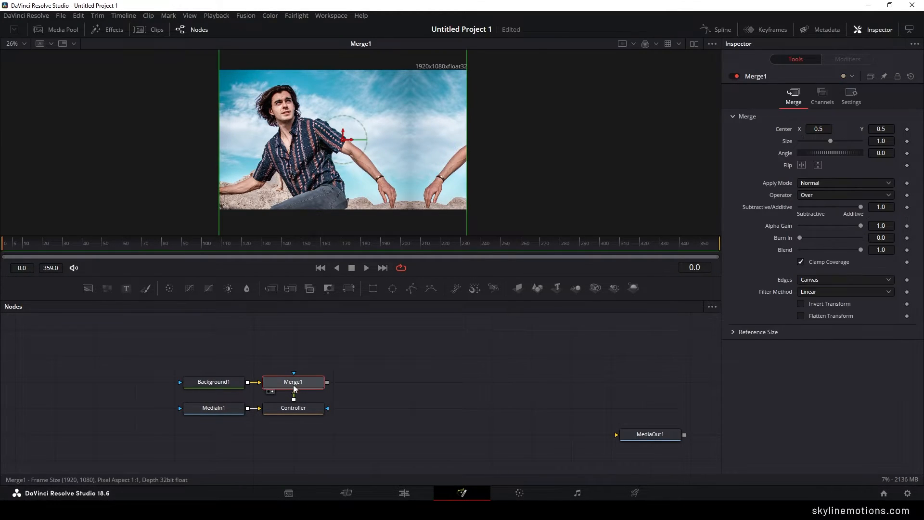
left_click(353, 291)
key("1")
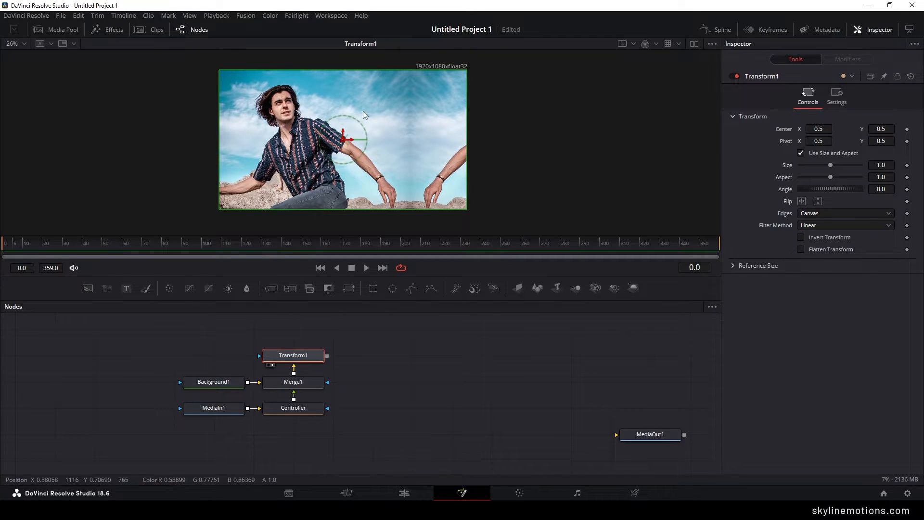
- Animate Transform1's size with keyframes of 1.0 at frame 359 and 1.4 at frame 0, and preview the zoom
left_click(458, 247)
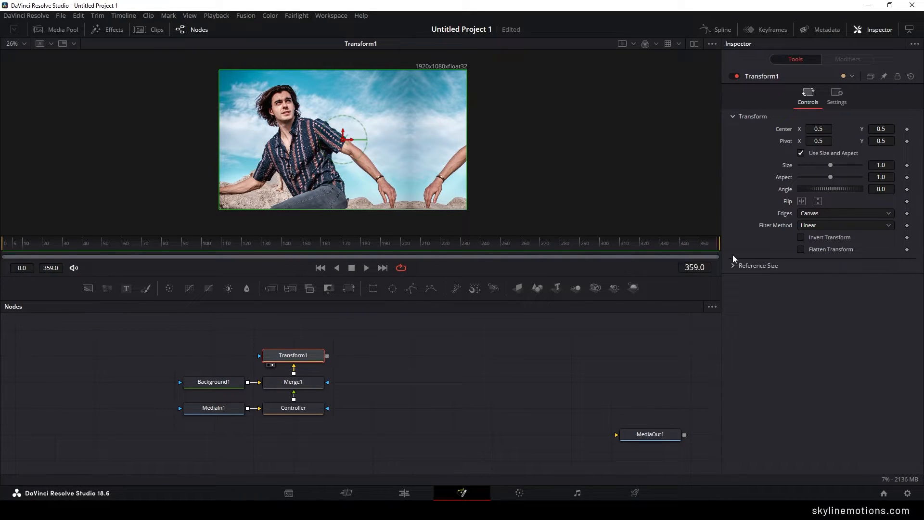
right_click(787, 164)
left_click(801, 172)
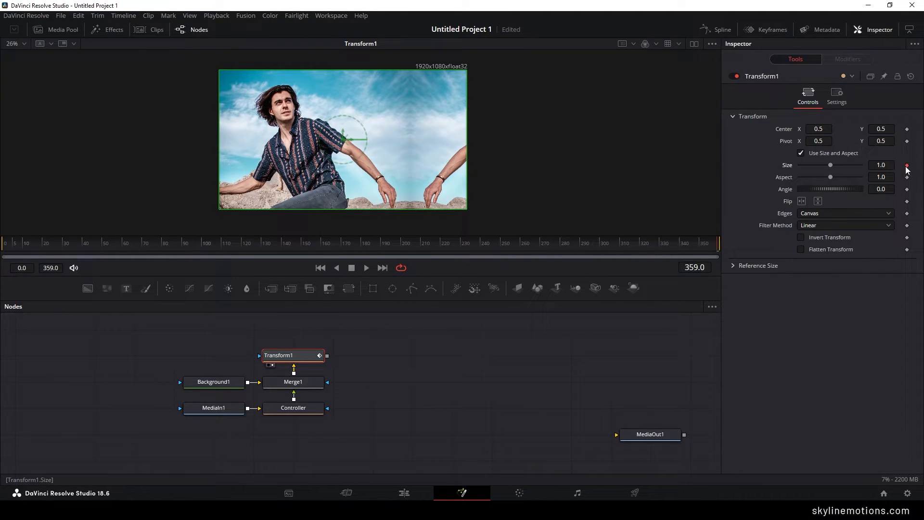
left_click_drag(700, 246, 1, 260)
left_click_drag(833, 164, 836, 167)
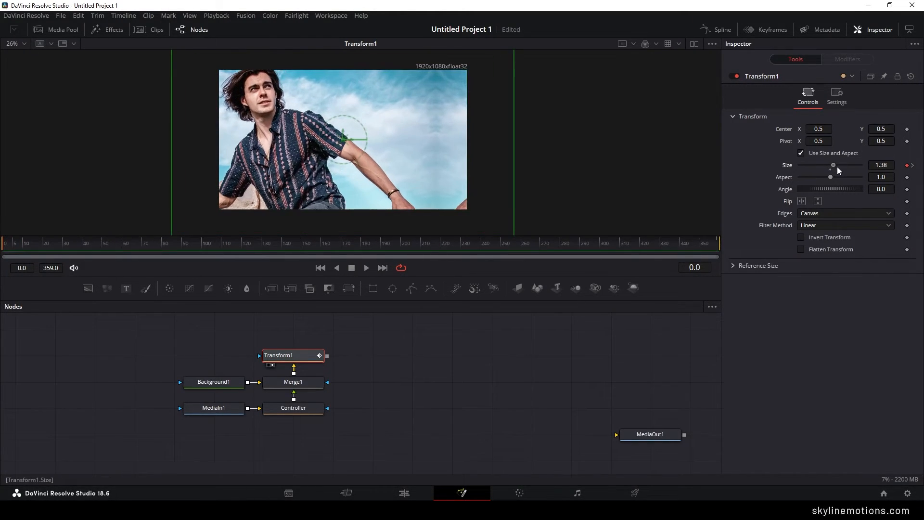
left_click(889, 165)
type("1.4")
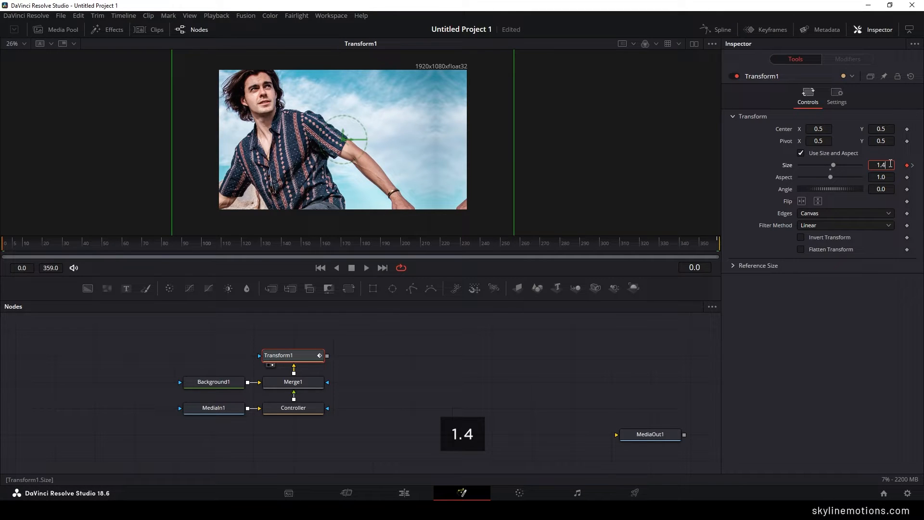
key("Tab")
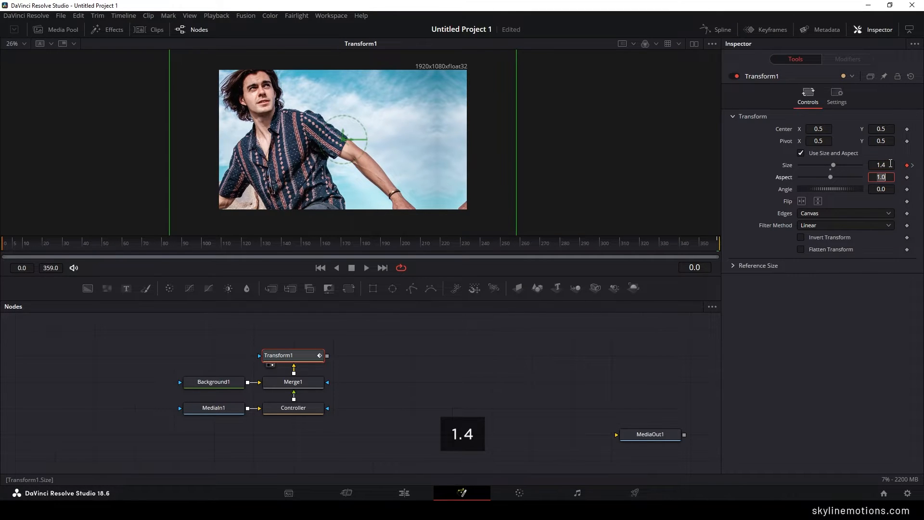
left_click(366, 268)
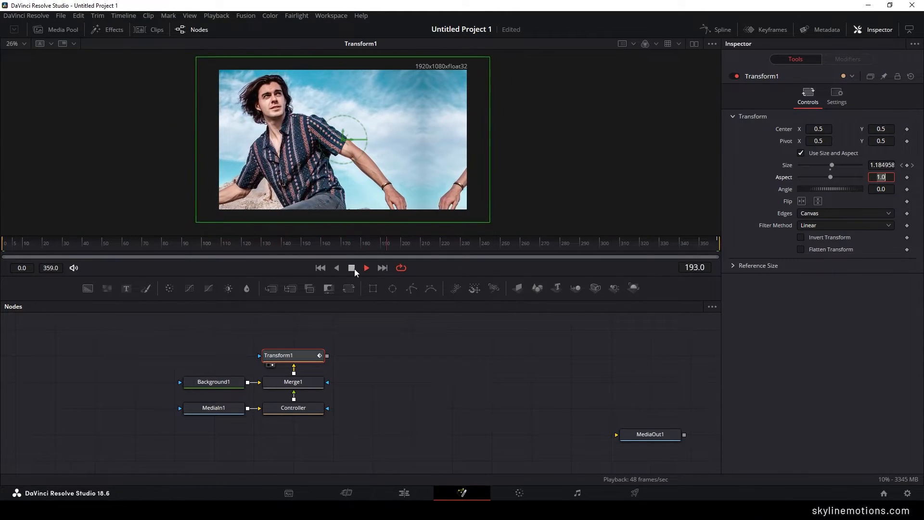
left_click(352, 268)
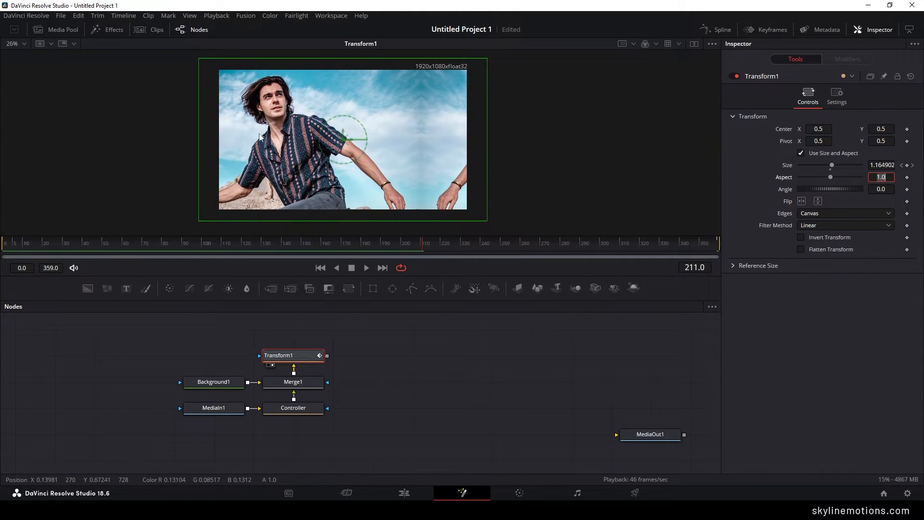
- Add a Color Corrector node after Transform1 and display it in the viewer
scroll(375, 362, "up", 2)
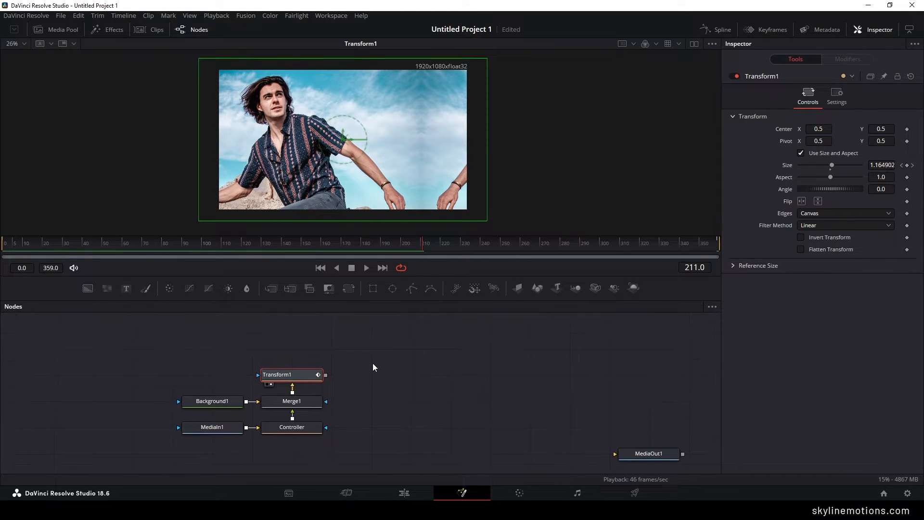
left_click(373, 363)
left_click(291, 375)
left_click(170, 287)
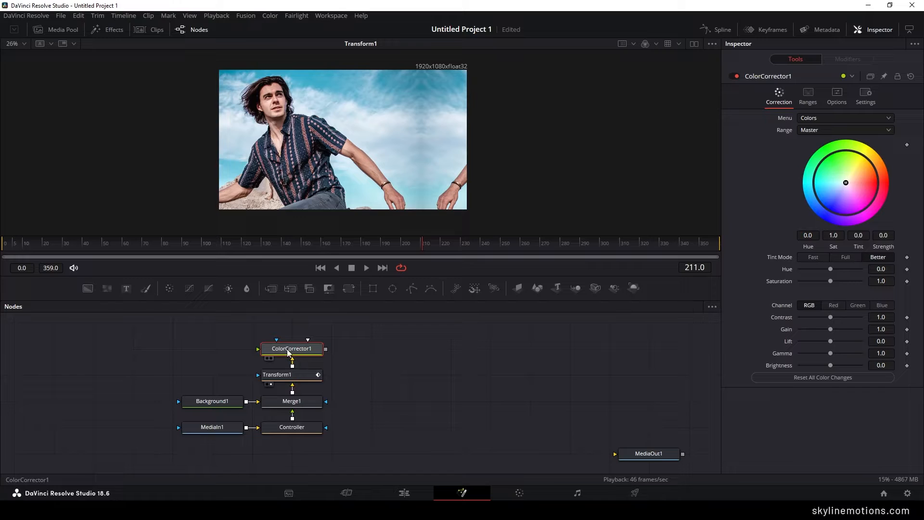
left_click_drag(291, 352, 337, 113)
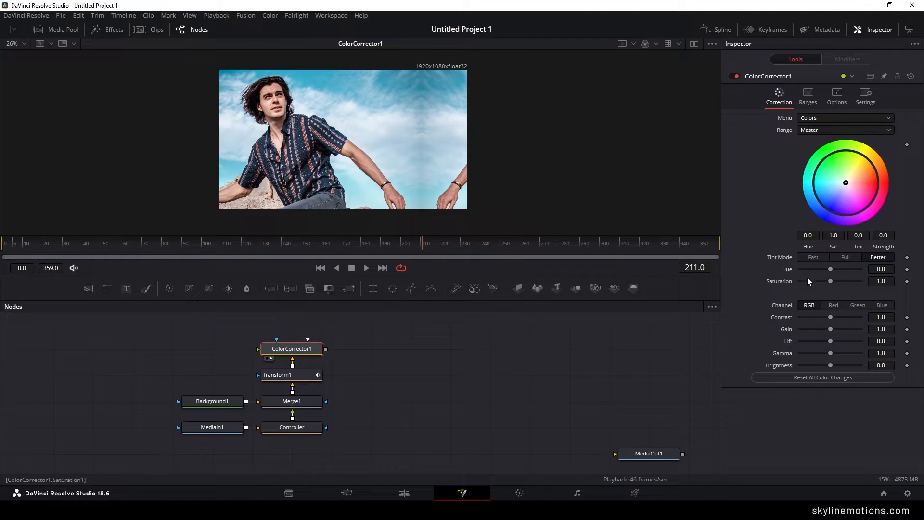
- Set ColorCorrector1's saturation to 1.2 and contrast to 1.1, and deselect the node
left_click_drag(830, 281, 833, 282)
left_click(880, 281)
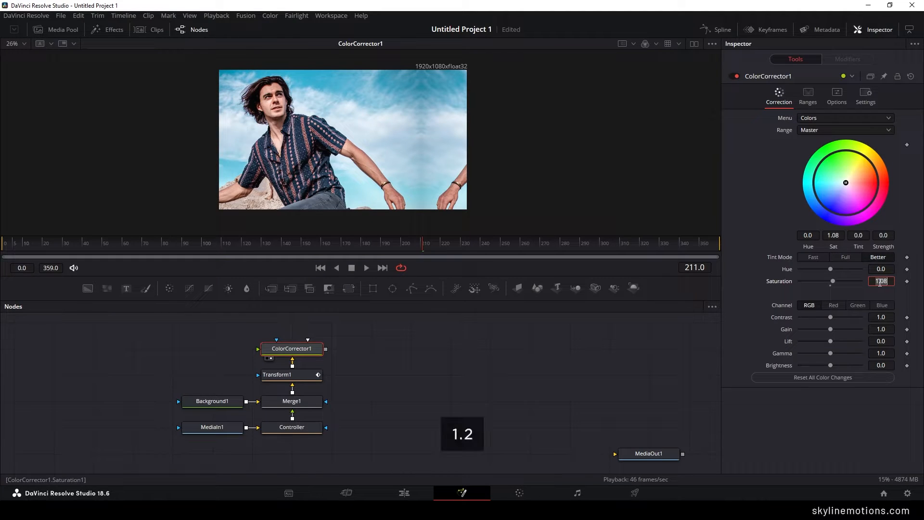
key("Tab")
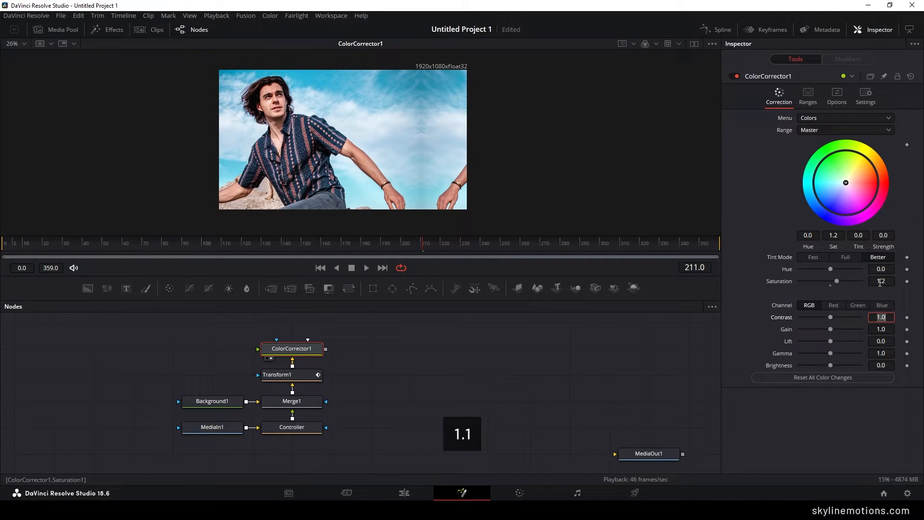
type("1.1")
key("Tab")
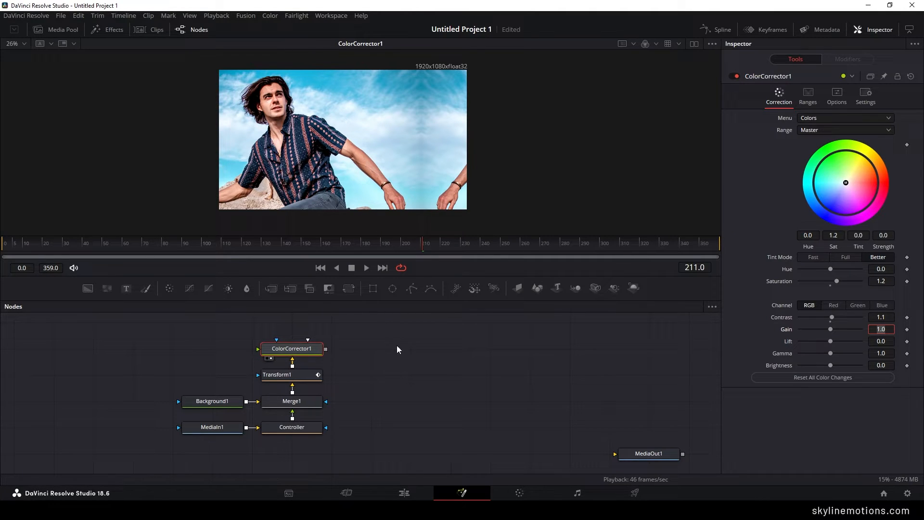
left_click(388, 355)
- Add a separate Background node beside the existing chain, rename it Shape and align it with the Controller row
left_click_drag(389, 356, 365, 357)
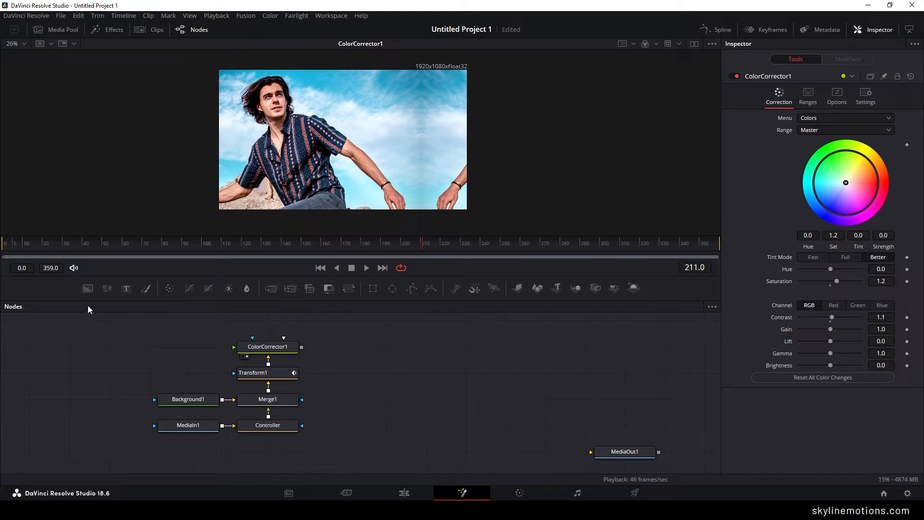
left_click_drag(87, 288, 385, 396)
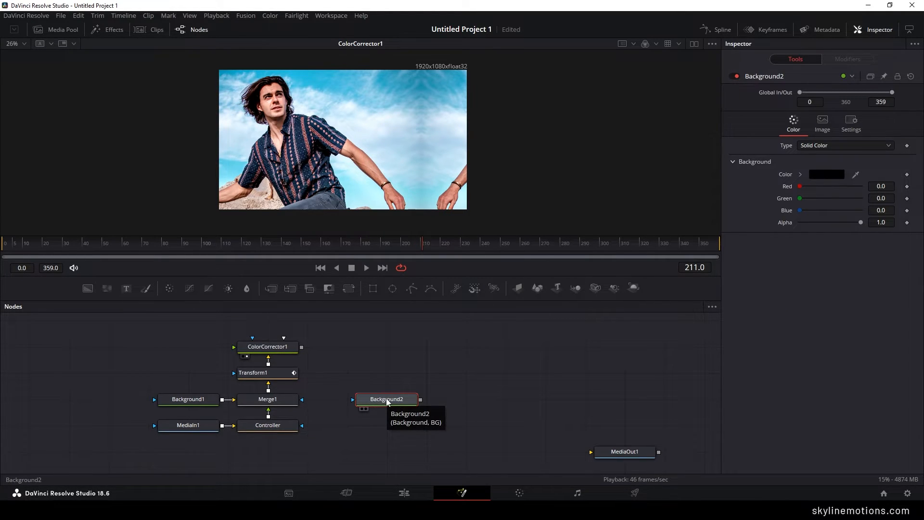
key("F2")
type("Shape")
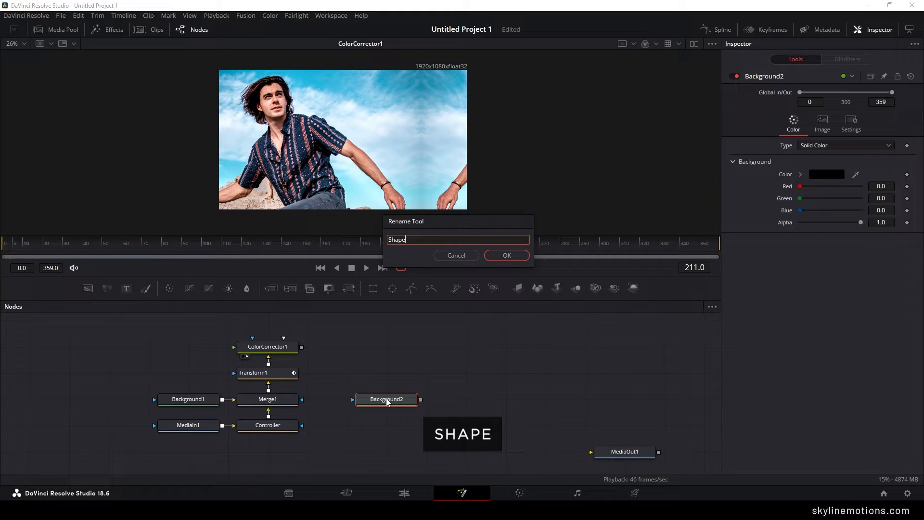
key("Return")
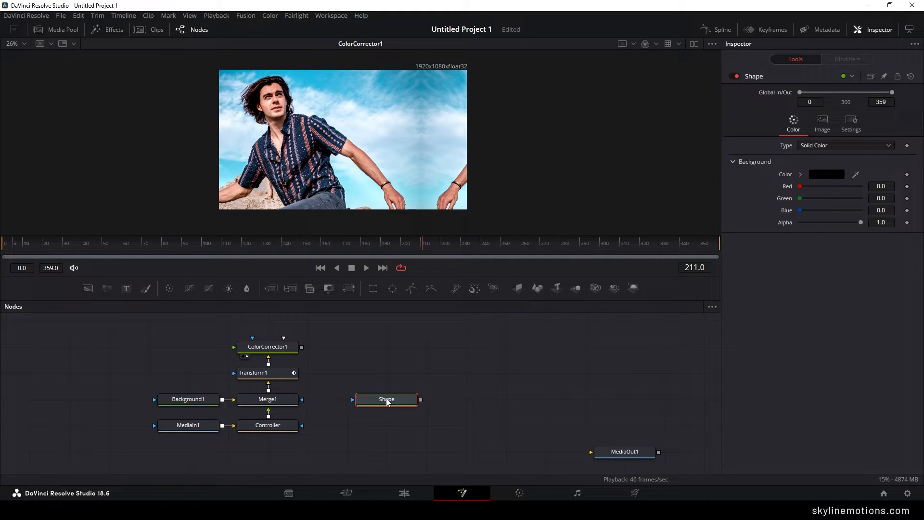
left_click_drag(386, 399, 389, 417)
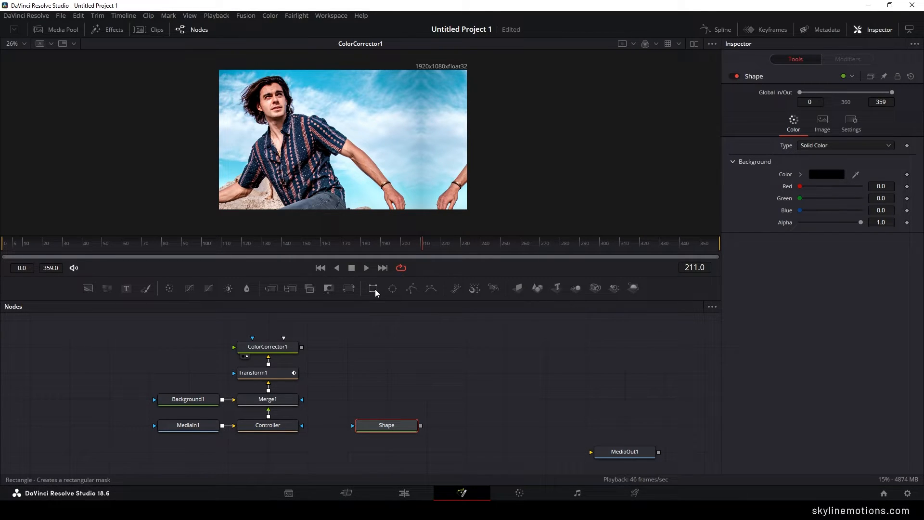
- Mask Shape with a Rectangle node placed above it and display Shape in the viewer
left_click_drag(373, 288, 400, 429)
left_click(361, 434)
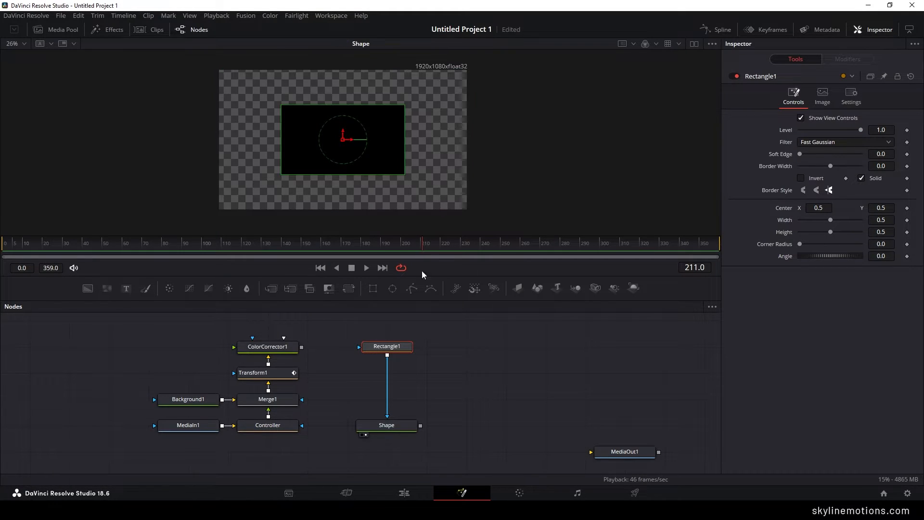
scroll(377, 162, "up", 2)
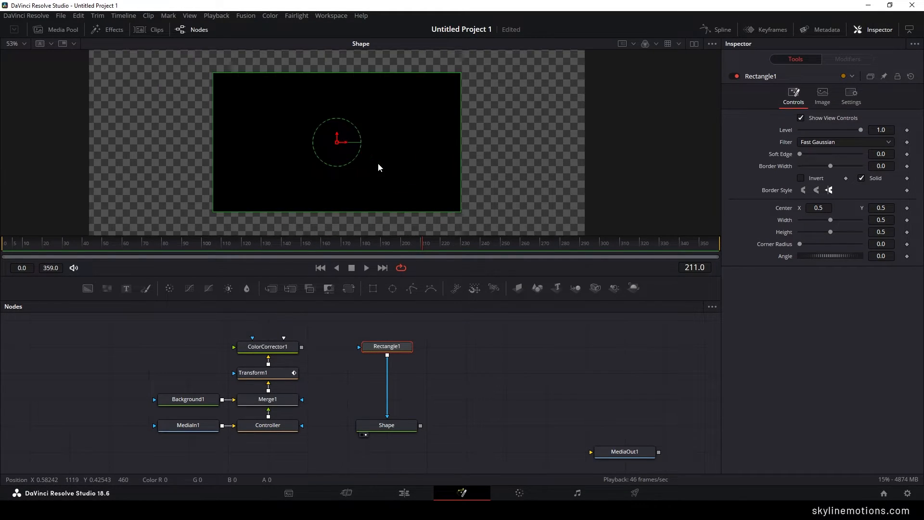
- Turn Rectangle1 into a pill shape with width 0.4, height 0.15 and corner radius 1.0, keeping the node selected
left_click_drag(351, 211, 356, 168)
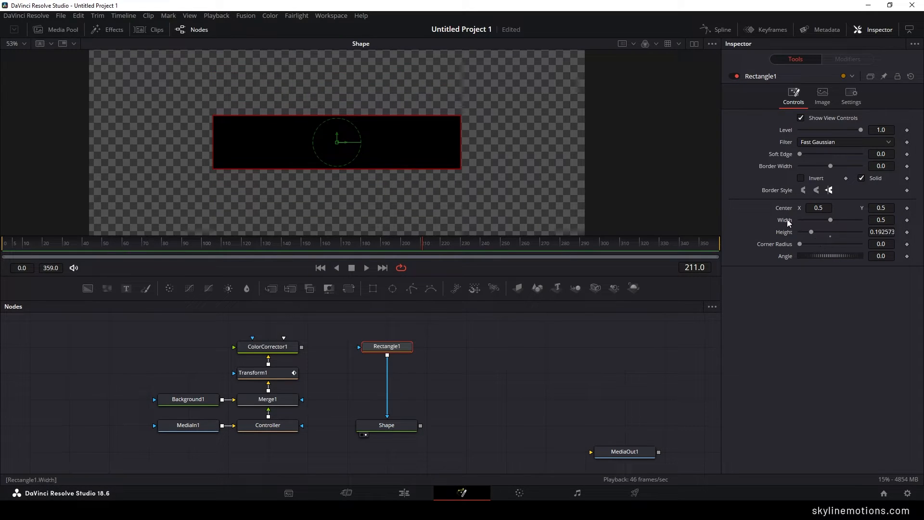
left_click(879, 220)
type("0.4")
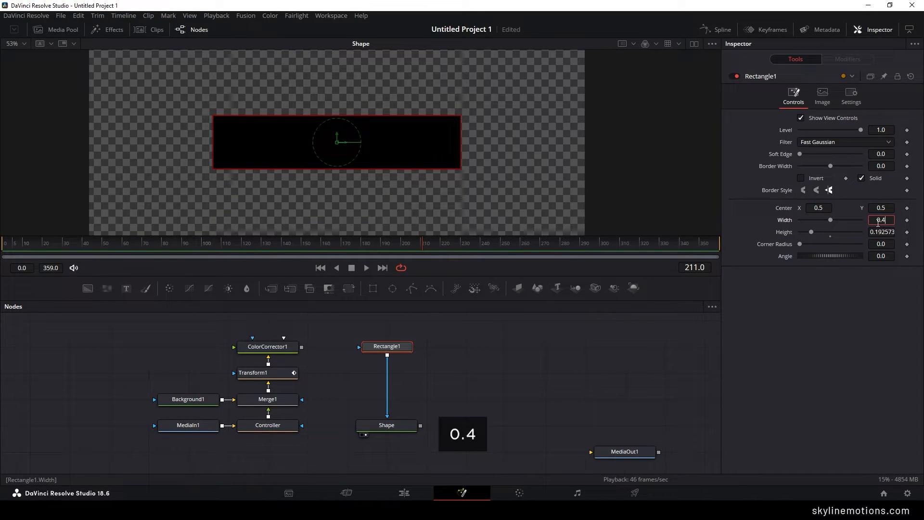
key("Tab")
type("0")
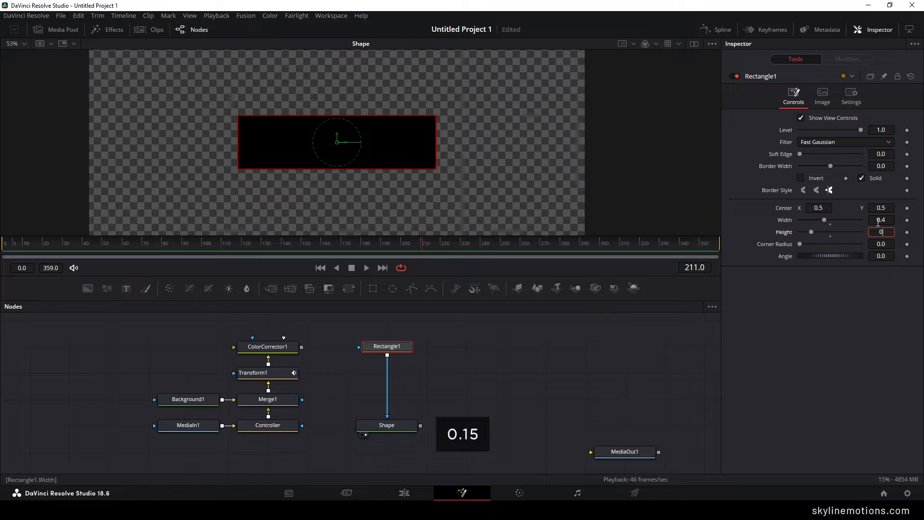
type(".15")
key("Tab")
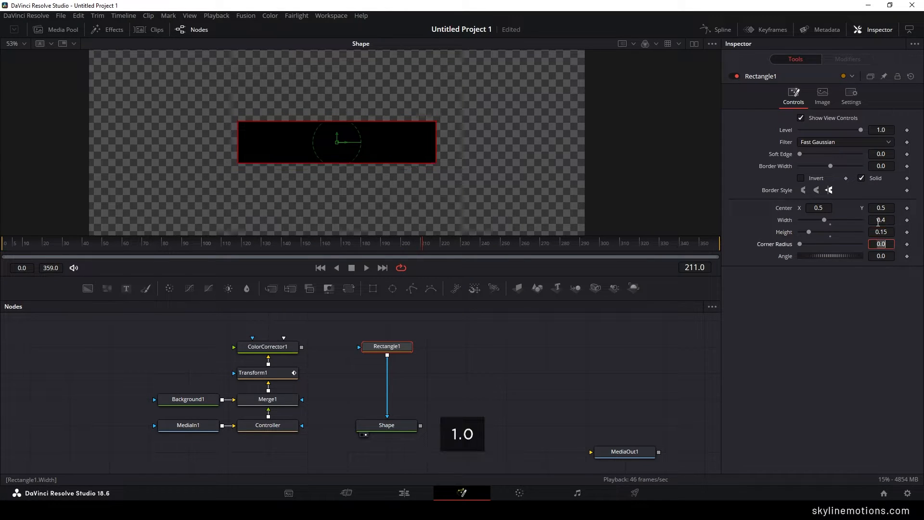
type("1.0")
key("Tab")
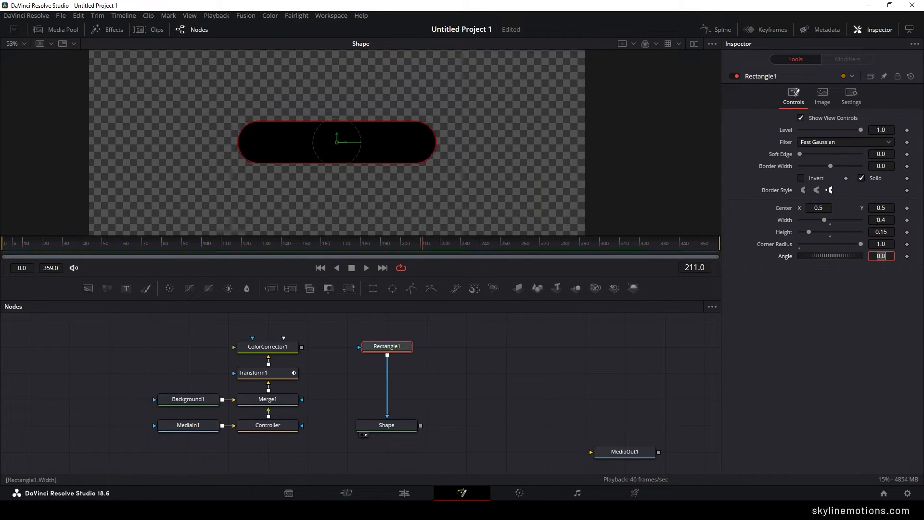
left_click(412, 188)
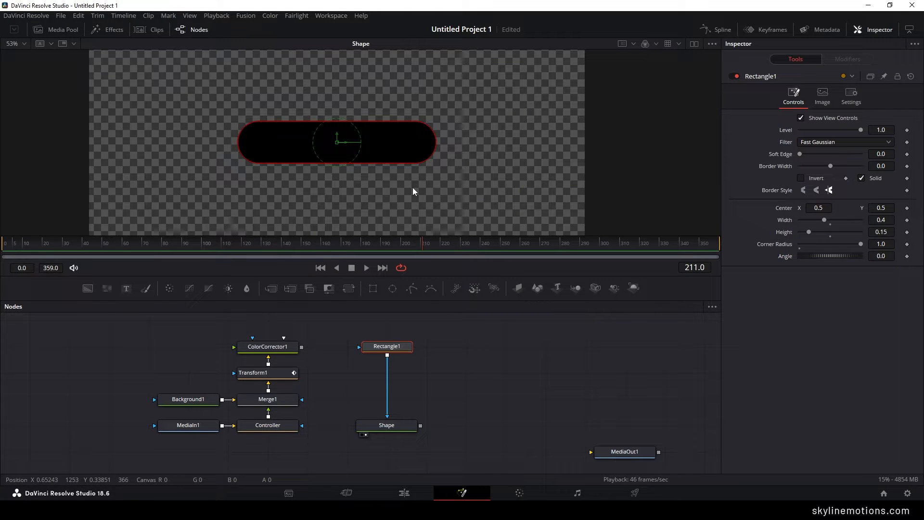
left_click(443, 328)
left_click(404, 351)
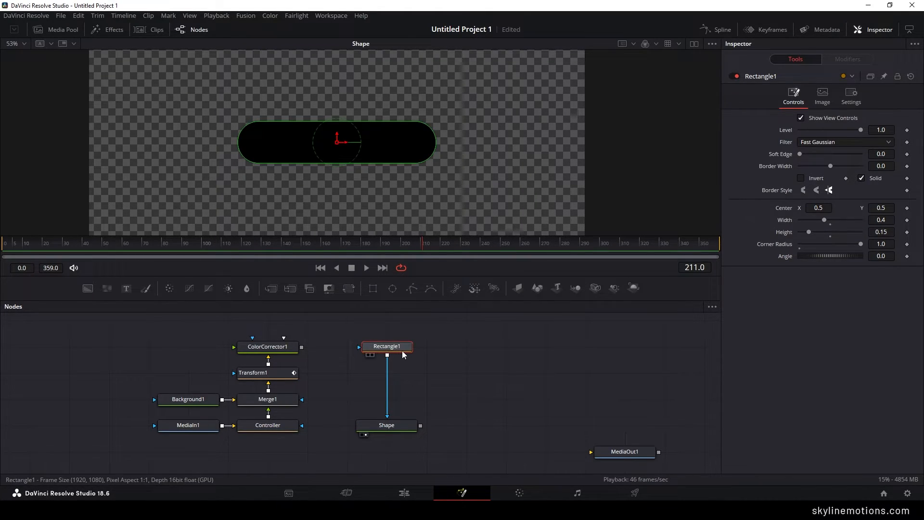
- Insert a copy of Rectangle1 between Rectangle1 and Shape, aligned vertically in the chain
key("ctrl+c")
key("ctrl+v")
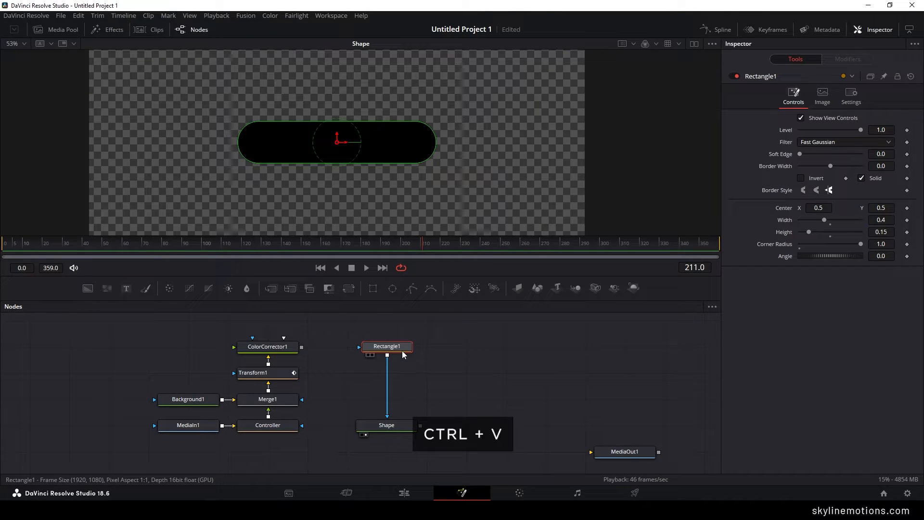
left_click_drag(371, 379, 451, 380)
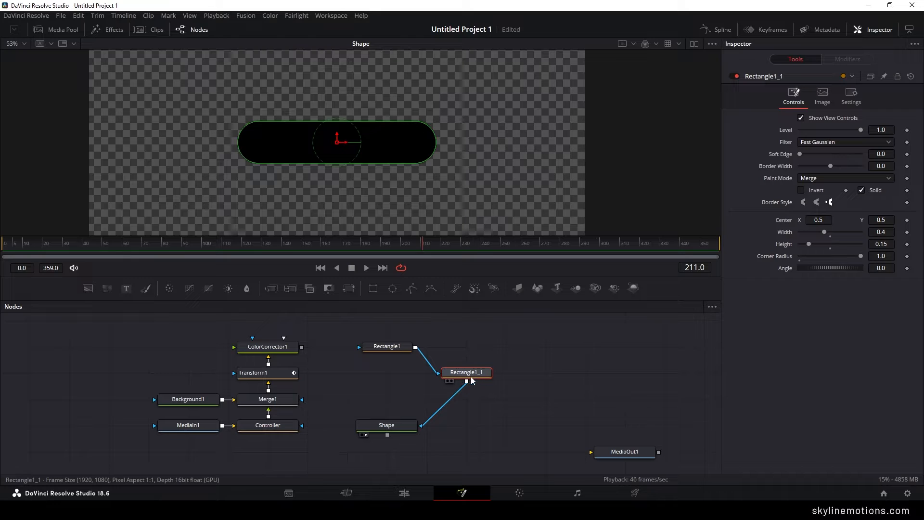
left_click_drag(481, 377, 401, 378)
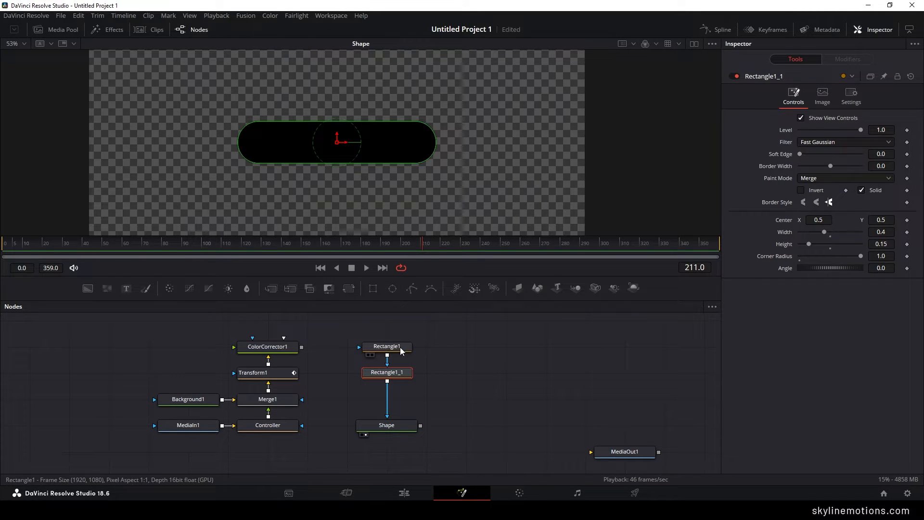
- Rename the copied rectangle node to Rectangle2
left_click(400, 348)
left_click(392, 373)
key("F2")
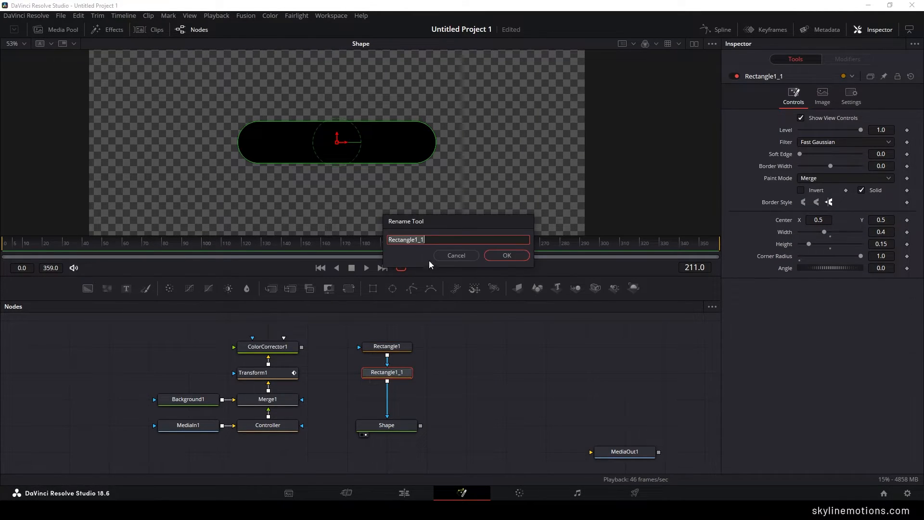
key("BackSpace")
key("BackSpace")
key("BackSpace")
type("2")
key("Return")
- Move Rectangle2 horizontally to the right of the center pill, leaving a narrow gap, at center X about 0.903
left_click_drag(346, 145, 546, 151)
scroll(435, 152, "up", 5)
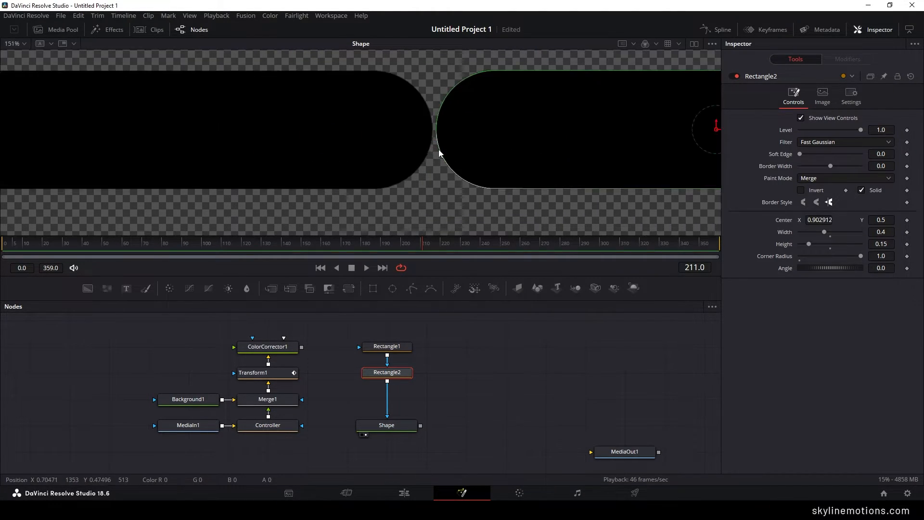
left_click_drag(455, 136, 400, 133)
left_click_drag(673, 126, 672, 152)
scroll(574, 153, "down", 4)
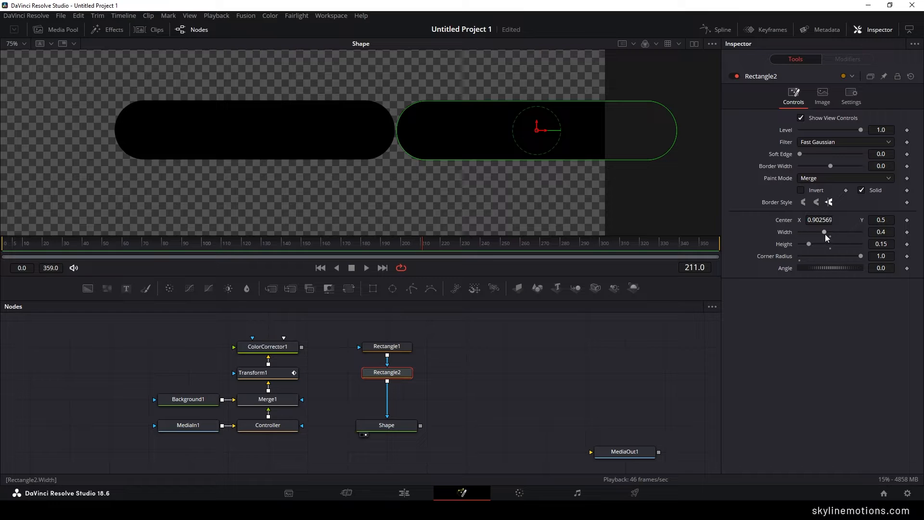
- Set Rectangle2's width to 0.22 and move it back beside the center pill with a narrow gap, at center X about 0.812
left_click(870, 233)
type("0.22")
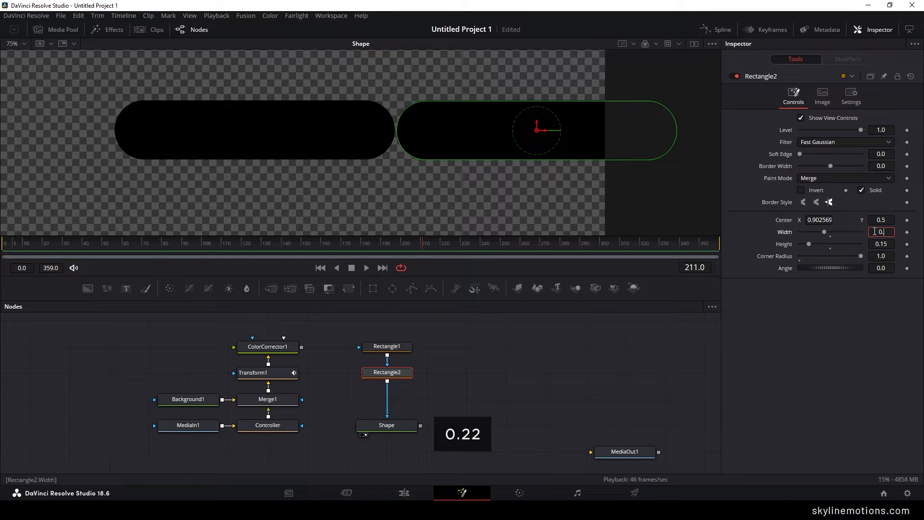
key("Tab")
scroll(547, 175, "up", 4)
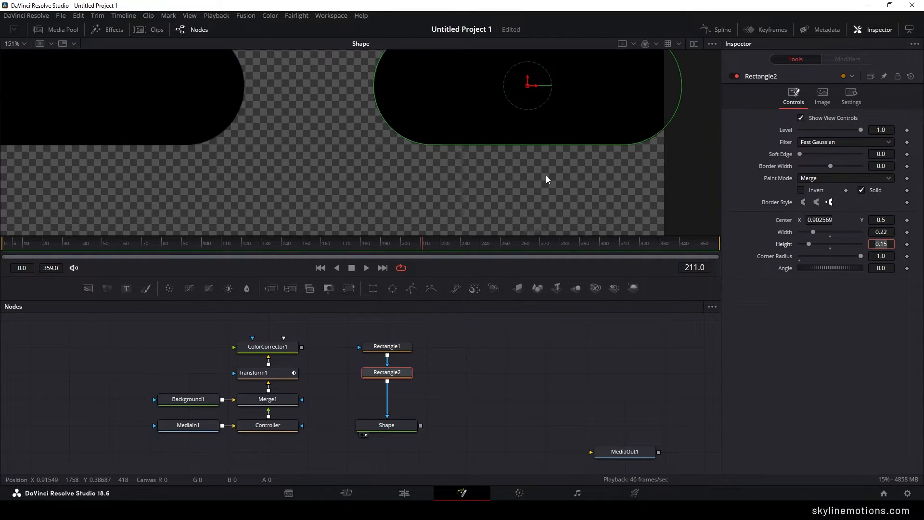
left_click_drag(563, 129, 492, 150)
left_click(472, 321)
scroll(408, 166, "down", 4)
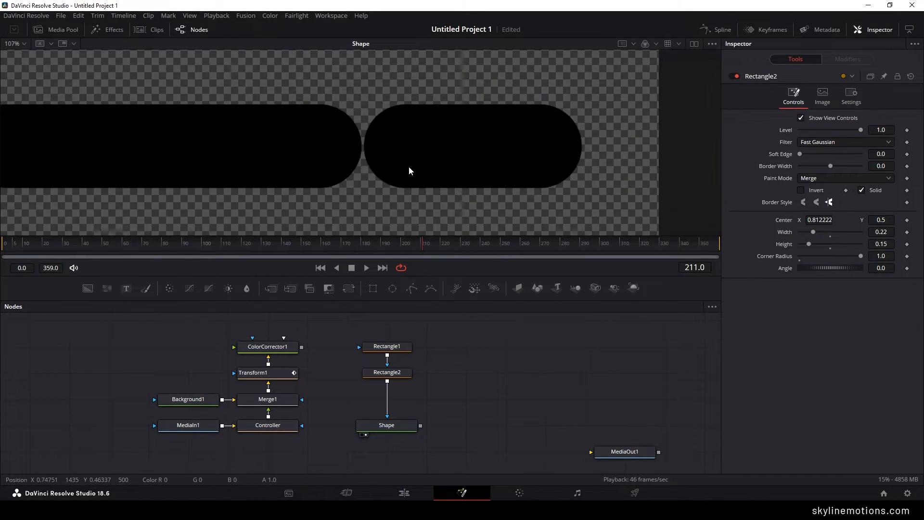
left_click_drag(383, 166, 432, 159)
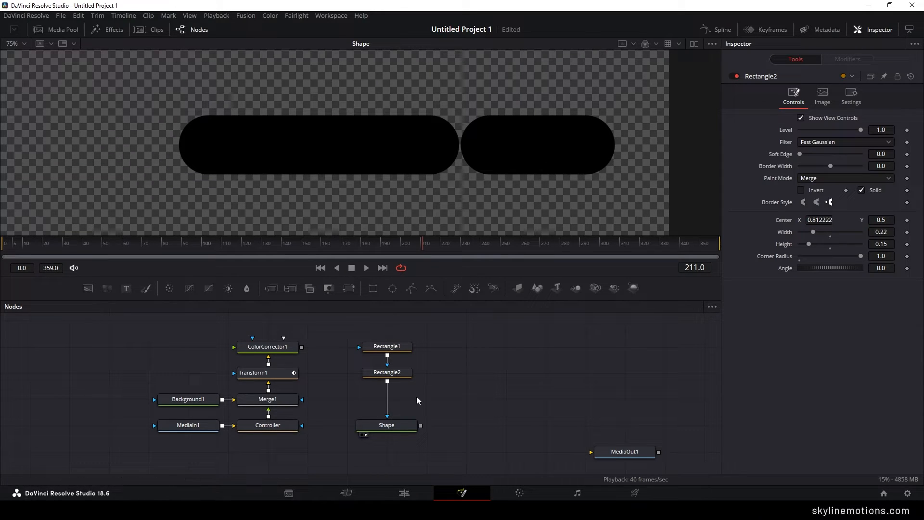
- Insert a copy of Rectangle2 between Rectangle2 and Shape and rename it Rectangle3
left_click(404, 375)
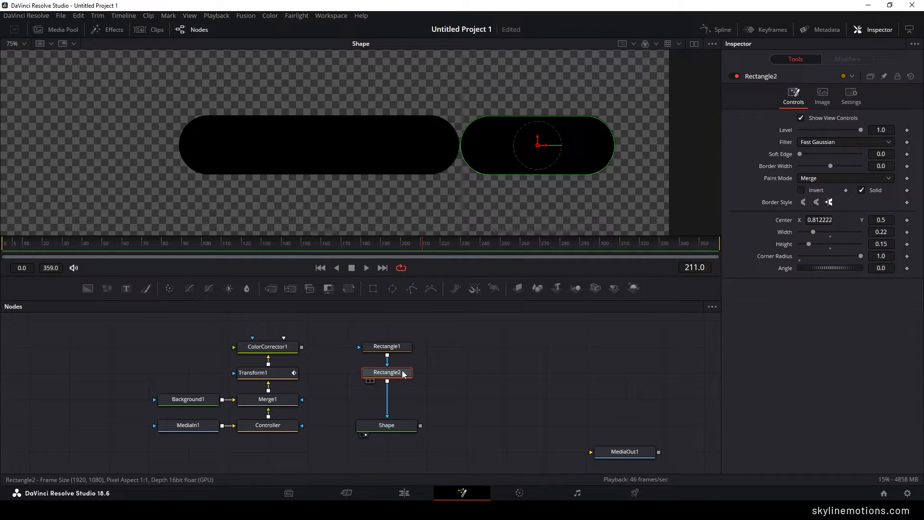
key("ctrl+c")
key("ctrl+v")
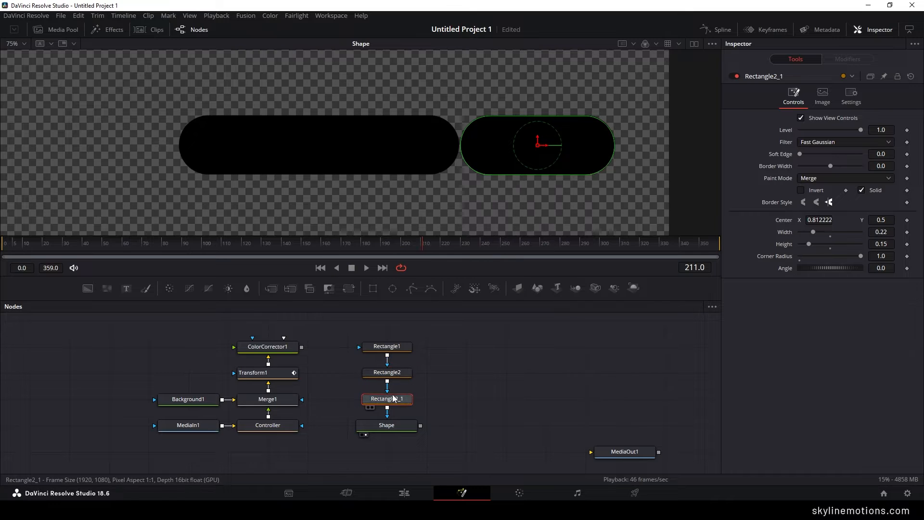
key("F2")
type("3")
key("Return")
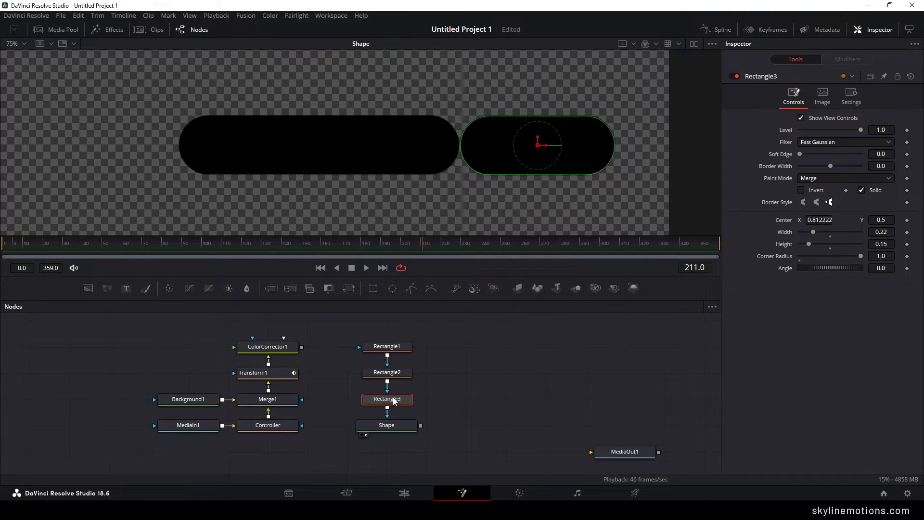
- Move Rectangle3 to the left side of the center pill with a narrow gap, at center X about 0.187
left_click_drag(543, 157, 112, 157)
left_click_drag(222, 162, 388, 180)
scroll(262, 182, "up", 1)
left_click_drag(284, 155, 275, 156)
scroll(228, 150, "down", 2)
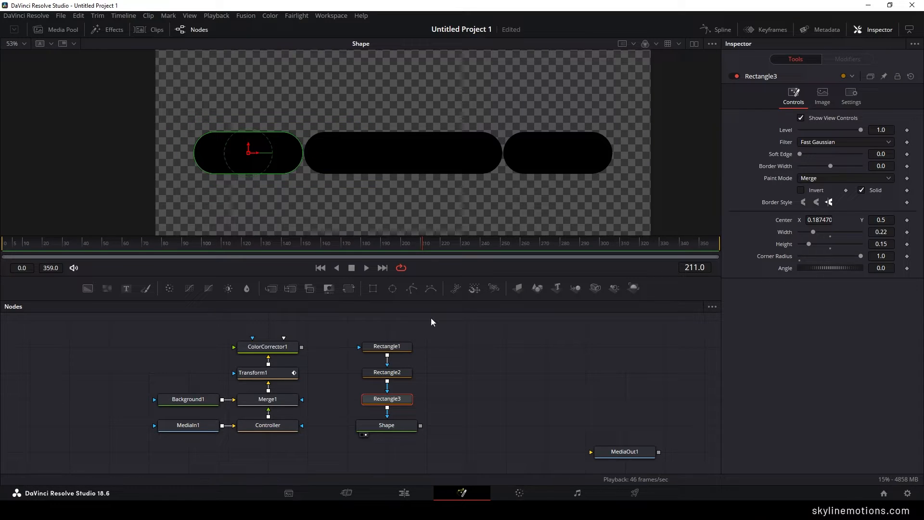
- Move the three rectangle nodes above MediaOut1 and insert a copy of Rectangle1 between Rectangle3 and Shape
left_click_drag(442, 337, 604, 426)
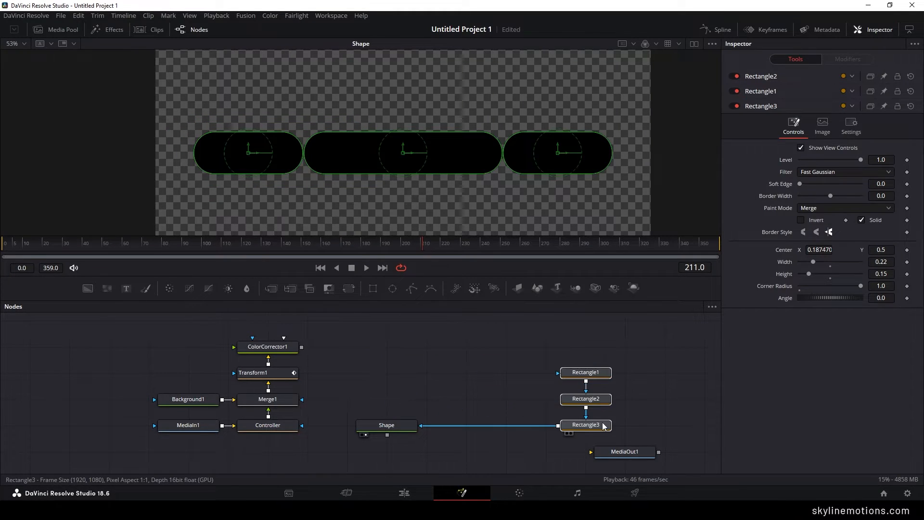
left_click(503, 386)
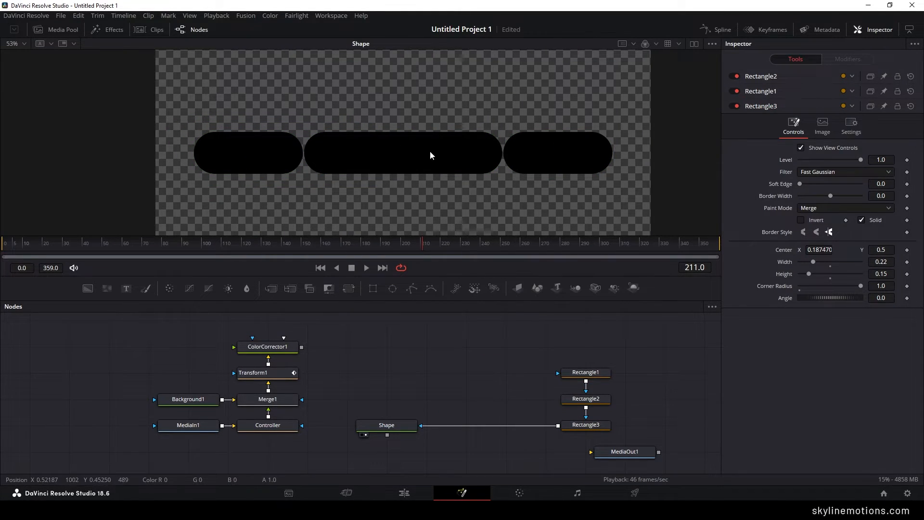
left_click(587, 373)
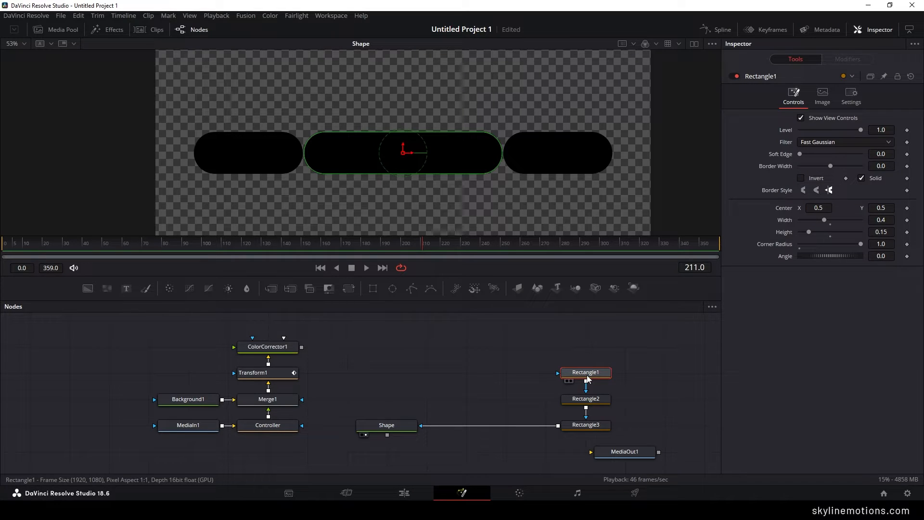
left_click(399, 427)
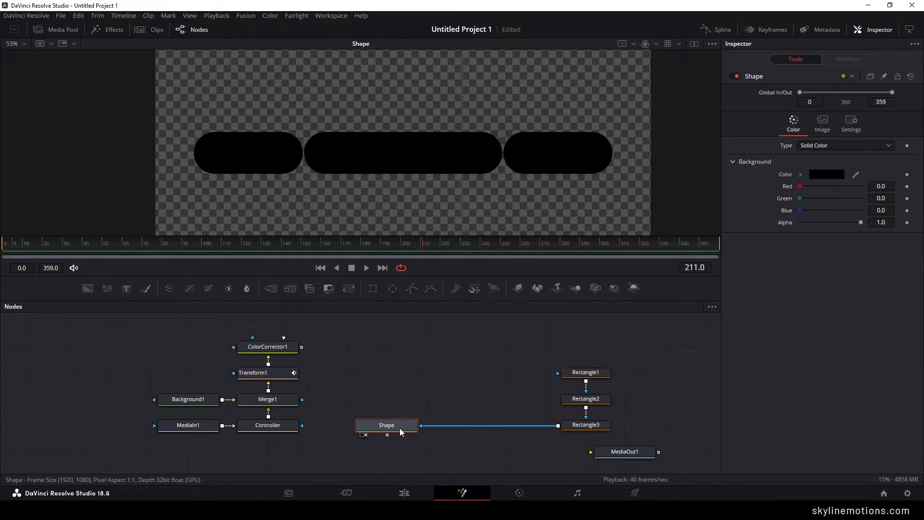
key("ctrl+v")
left_click_drag(384, 399, 503, 424)
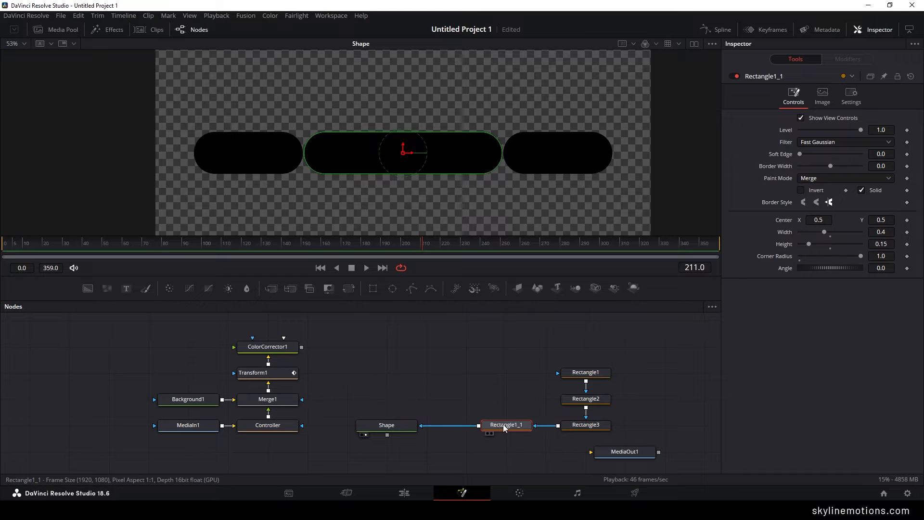
- Rename the newly inserted rectangle copy to Rectangle4
key("F2")
left_click(418, 241)
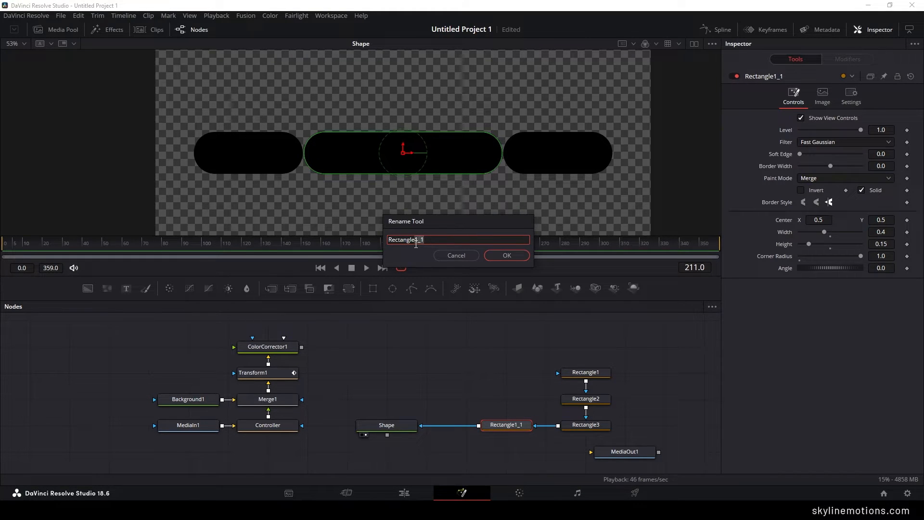
type("4")
key("Return")
- Place Rectangle4 just above the pill row and offset it to the right, at center X about 0.793 and Y about 0.655
left_click_drag(404, 144, 405, 100)
scroll(392, 145, "up", 6)
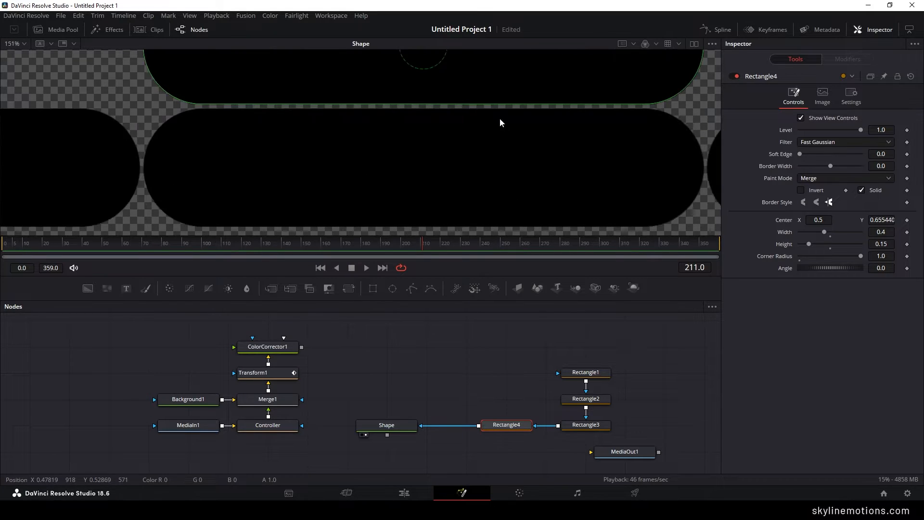
left_click_drag(412, 69, 414, 70)
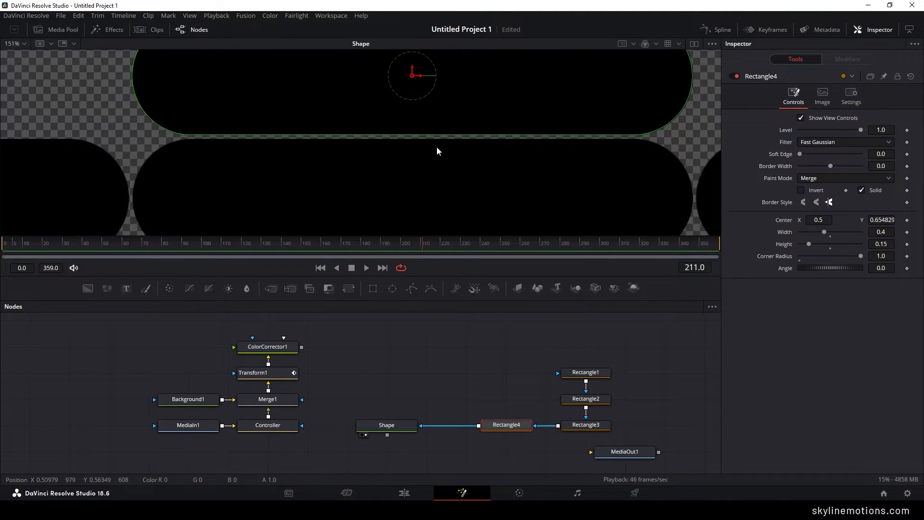
scroll(412, 141, "down", 4)
left_click_drag(472, 146, 388, 146)
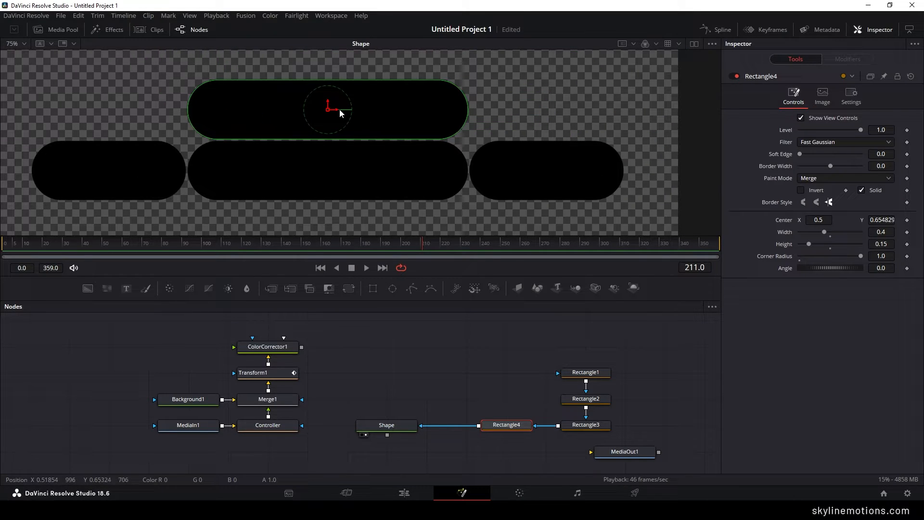
left_click_drag(338, 110, 542, 123)
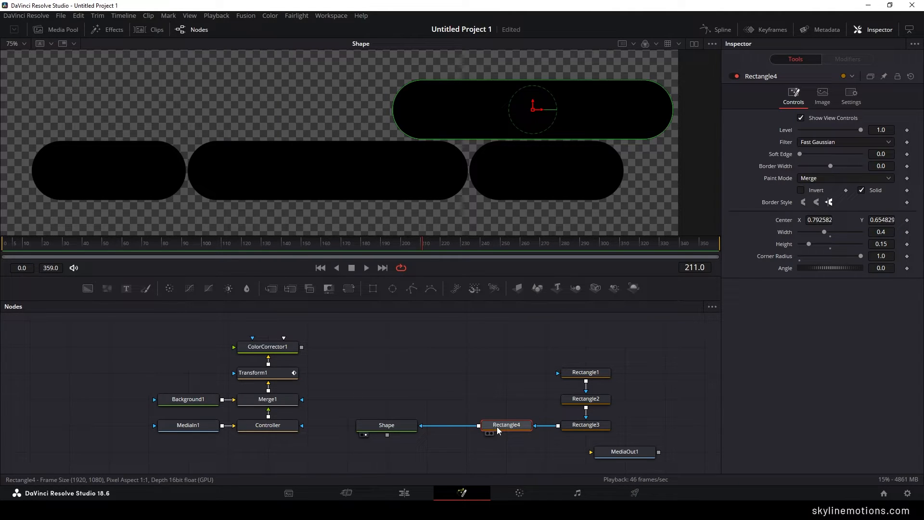
- Raise Shape to the Transform1 row and insert a copy of Rectangle4 above the original, renamed Rectangle5
left_click_drag(393, 430, 508, 400)
key("ctrl+v")
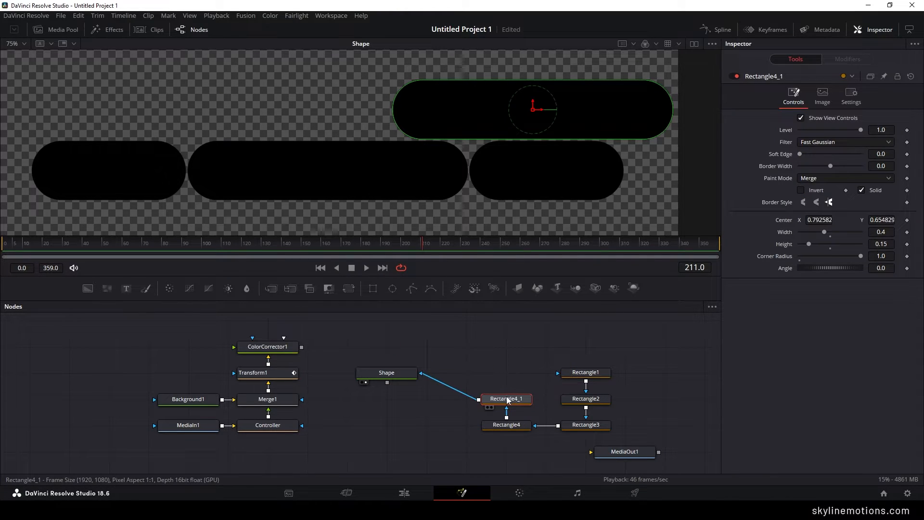
key("F2")
key("End")
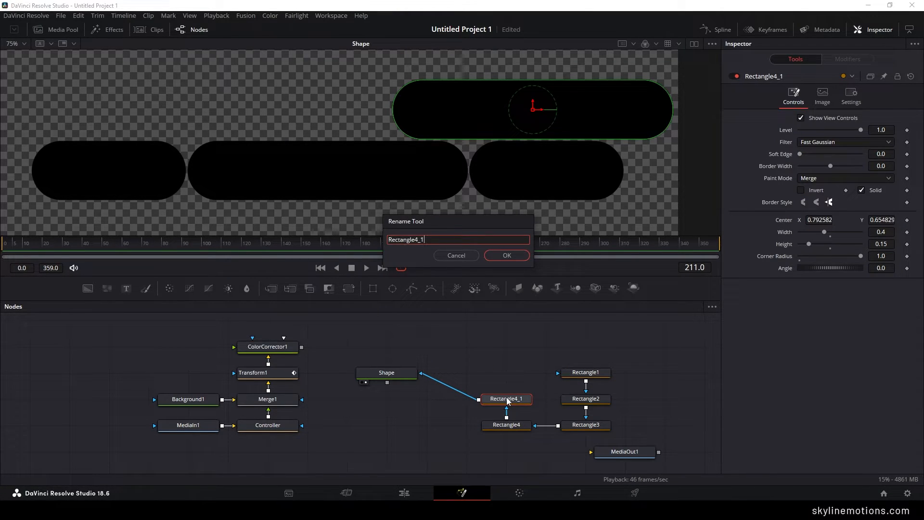
type("5")
key("Return")
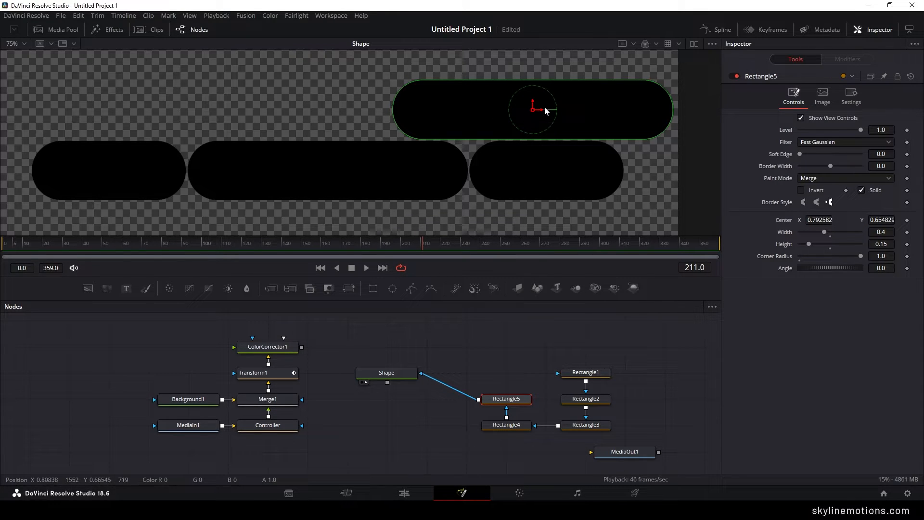
- Move Rectangle5 to the left of Rectangle4's pill with a narrow gap, at center X about 0.391, and deselect it
left_click_drag(536, 110, 262, 112)
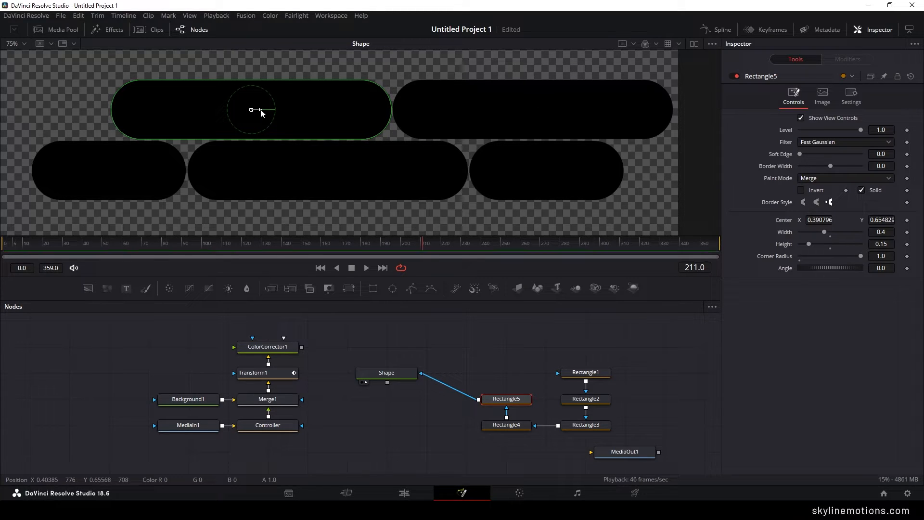
left_click(515, 375)
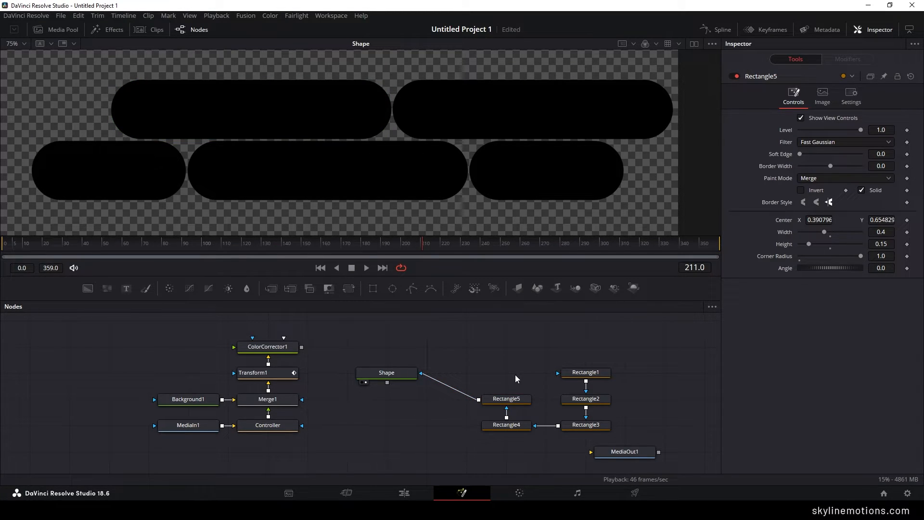
key("ctrl+f")
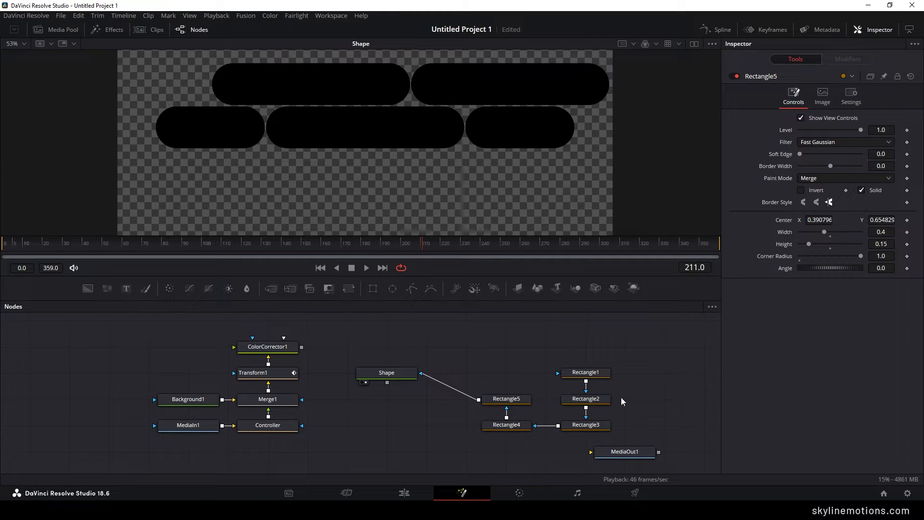
- Insert a copy of Rectangle1 between Rectangle5 and Shape, placed above Rectangle5, and rename it Rectangle6
left_click(599, 375)
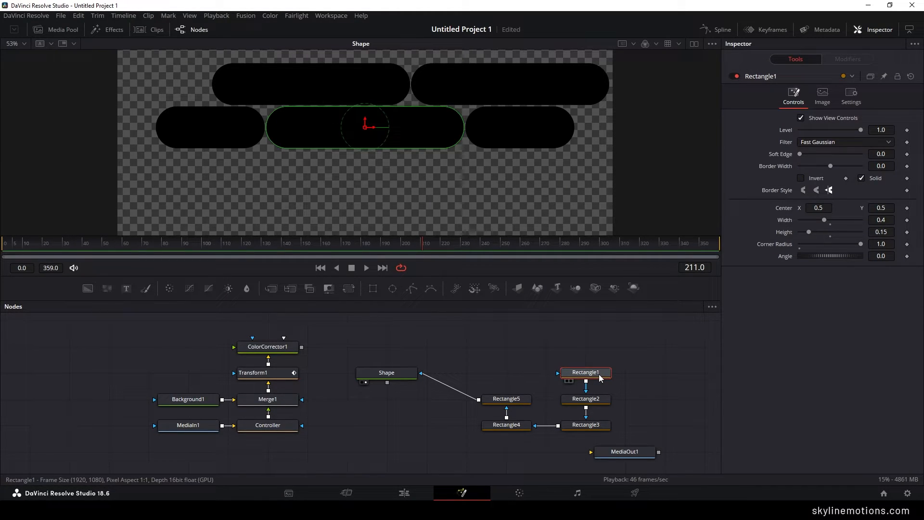
left_click(384, 374)
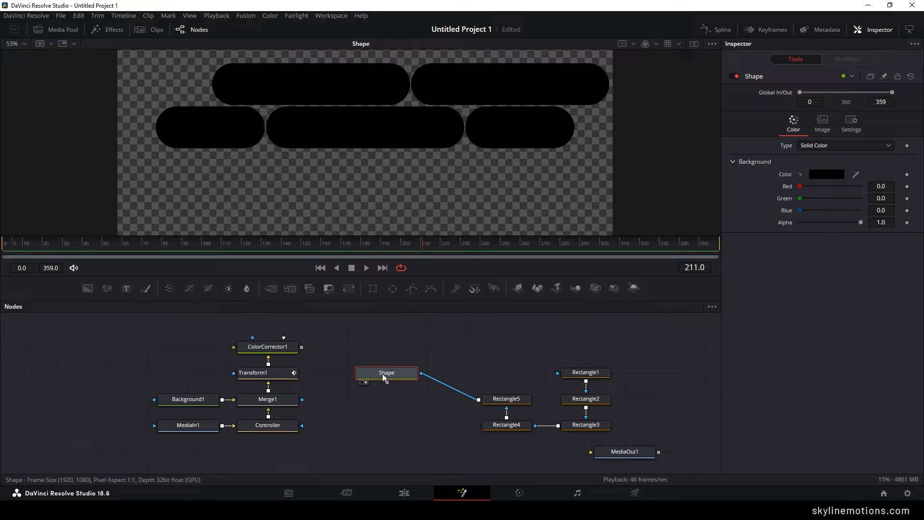
key("ctrl+v")
left_click_drag(386, 348, 502, 376)
key("F2")
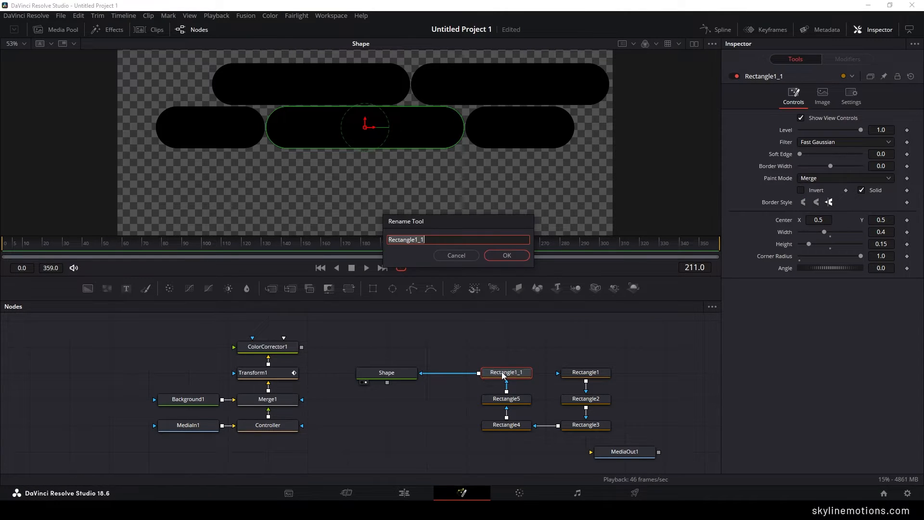
key("End")
type("6")
key("Return")
- Move Rectangle6 straight down below the center pill, at center Y about 0.341
left_click_drag(366, 127, 364, 169)
scroll(362, 167, "up", 5)
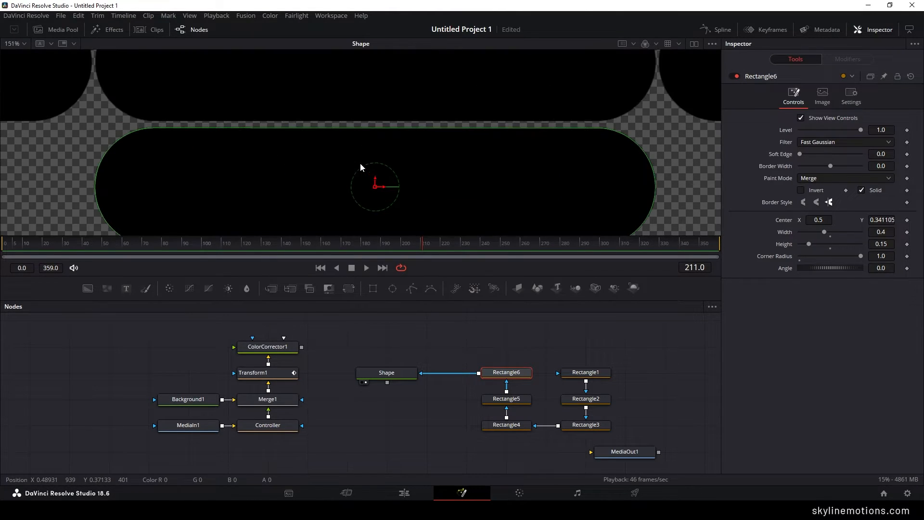
scroll(375, 149, "down", 4)
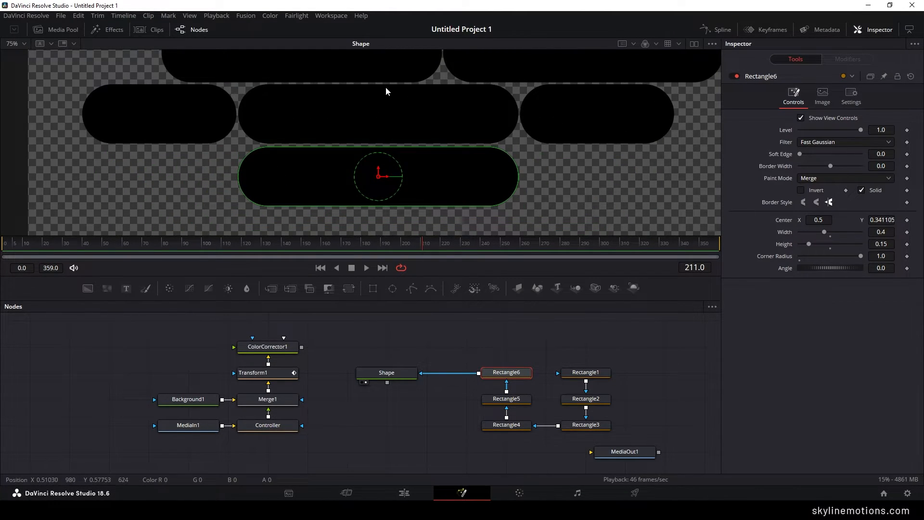
- Move Rectangle6 right in the bottom row, to center X about 0.640 and Y about 0.345
left_click_drag(377, 176, 483, 177)
left_click(467, 338)
- Insert a copy of Rectangle6 between it and Shape, placed above the original, and rename it Rectangle7
left_click(504, 374)
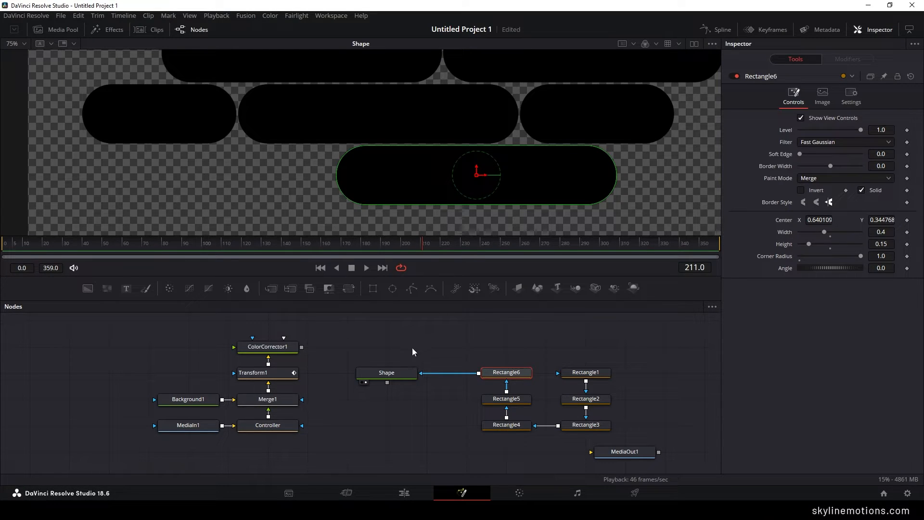
left_click_drag(397, 373, 507, 357)
key("ctrl+v")
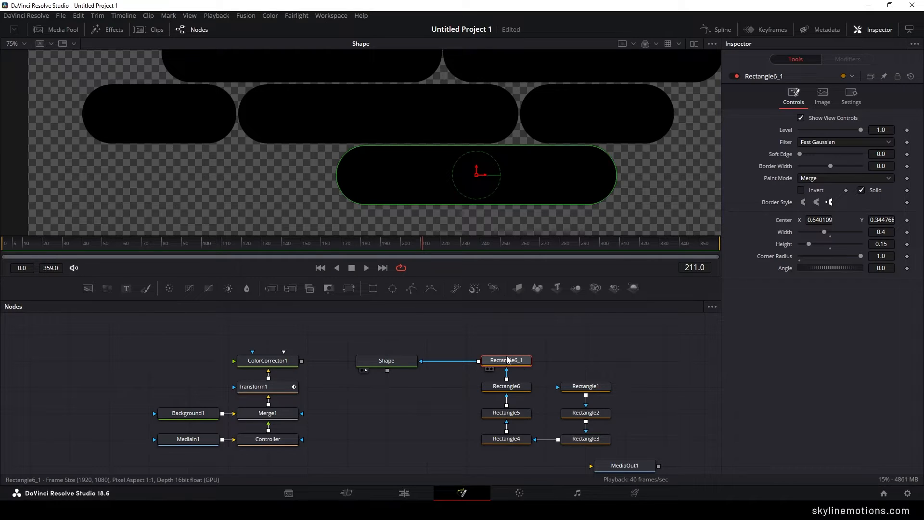
key("F2")
left_click(418, 240)
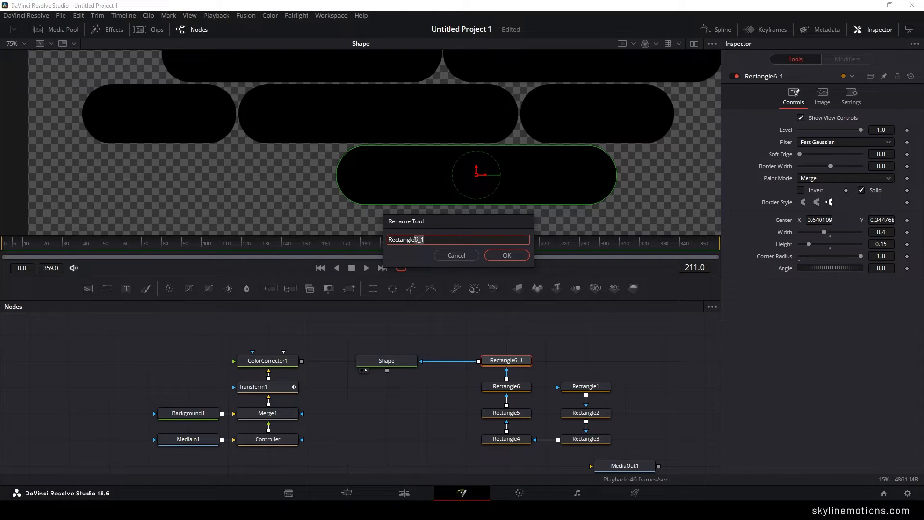
key("Return")
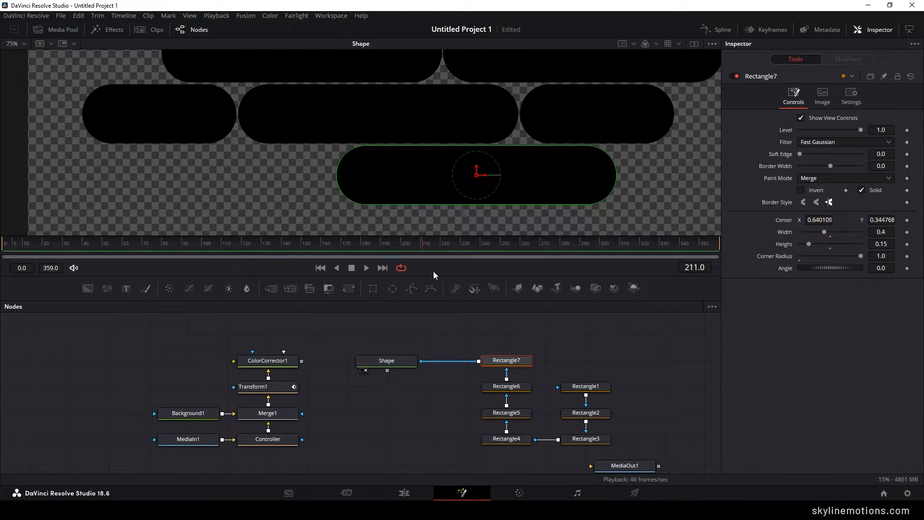
- Move Rectangle7 to the left of Rectangle6's pill with a narrow gap, at center X about 0.238, and fit the whole frame in the viewer
left_click_drag(484, 177, 203, 186)
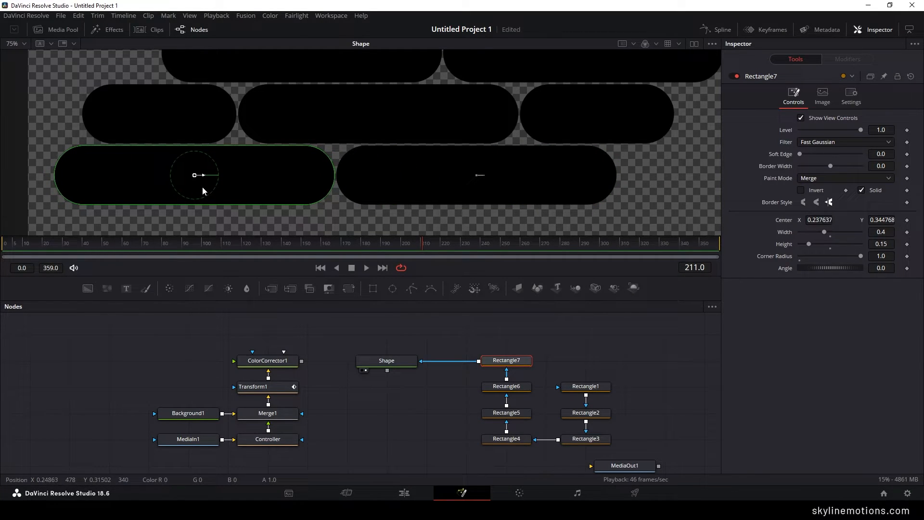
key("ctrl+f")
left_click_drag(460, 117, 450, 132)
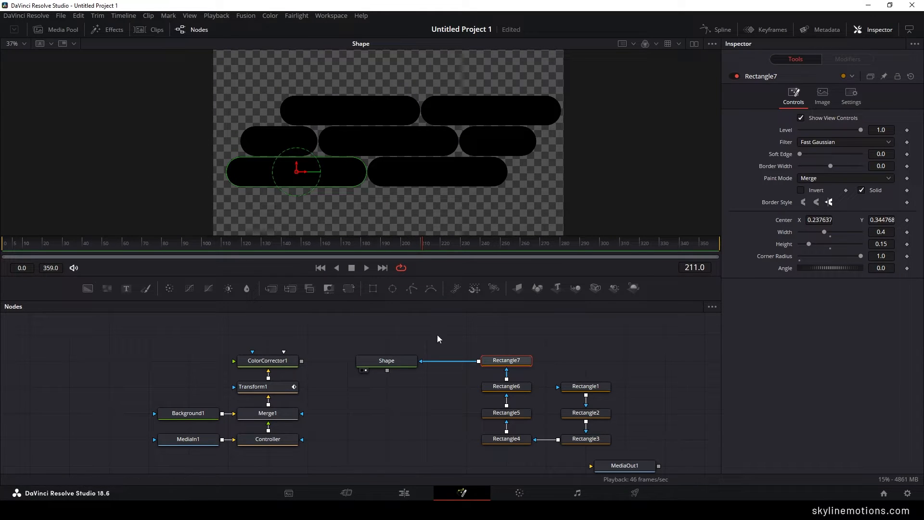
- Group all seven rectangle nodes, place the group beneath Shape, and level Shape with the Transform1 row
left_click_drag(434, 332, 590, 432)
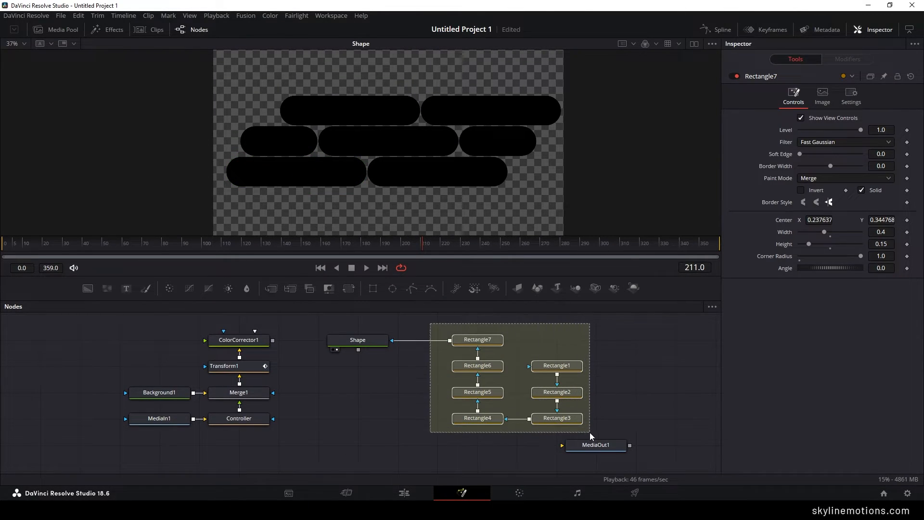
key("ctrl+g")
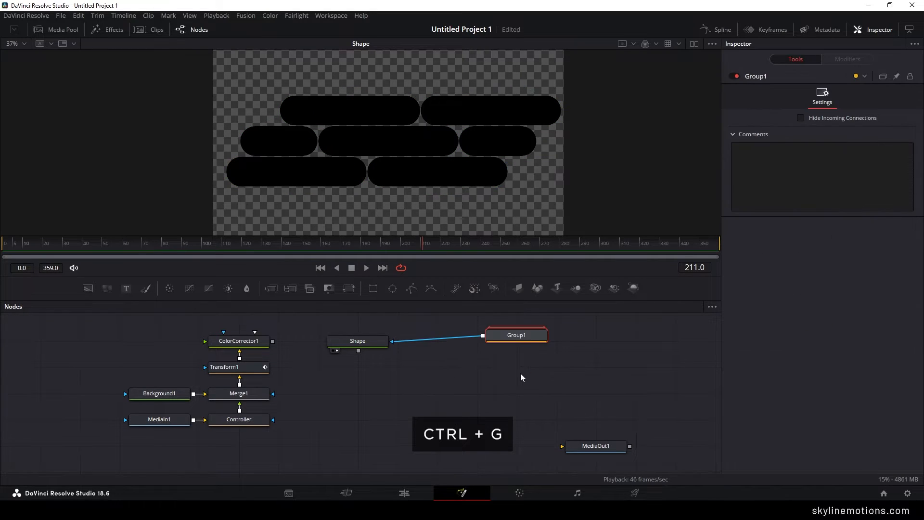
left_click_drag(512, 335, 355, 420)
left_click_drag(372, 337, 373, 362)
left_click_drag(396, 355, 414, 369)
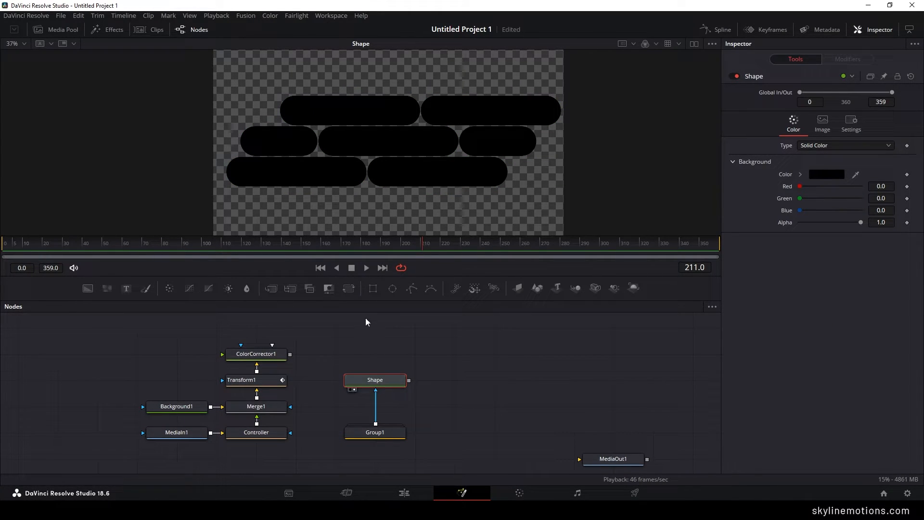
- Add a Transform node after Shape, place it directly above Shape, and show its output in the viewer
left_click(350, 289)
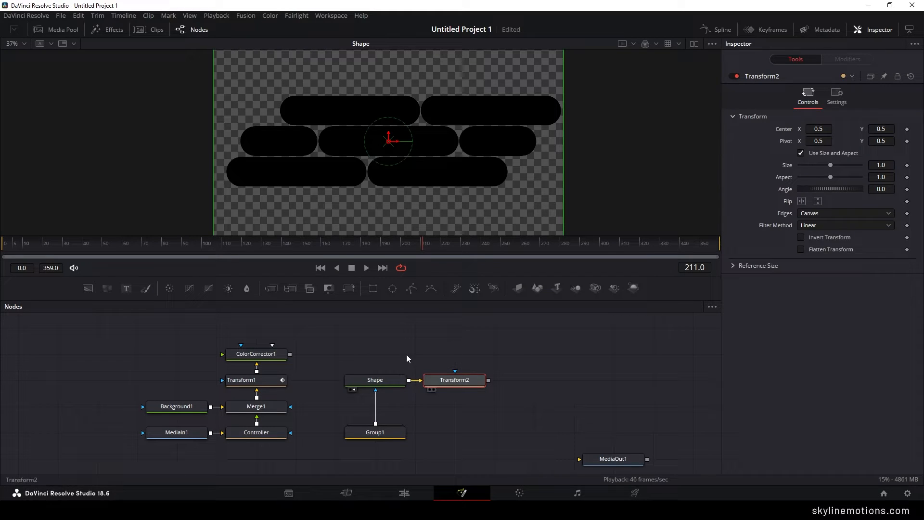
left_click_drag(454, 379, 375, 354)
key("1")
- Rotate the pill pattern with Transform2 and set its Angle to 47
left_click_drag(394, 120, 371, 164)
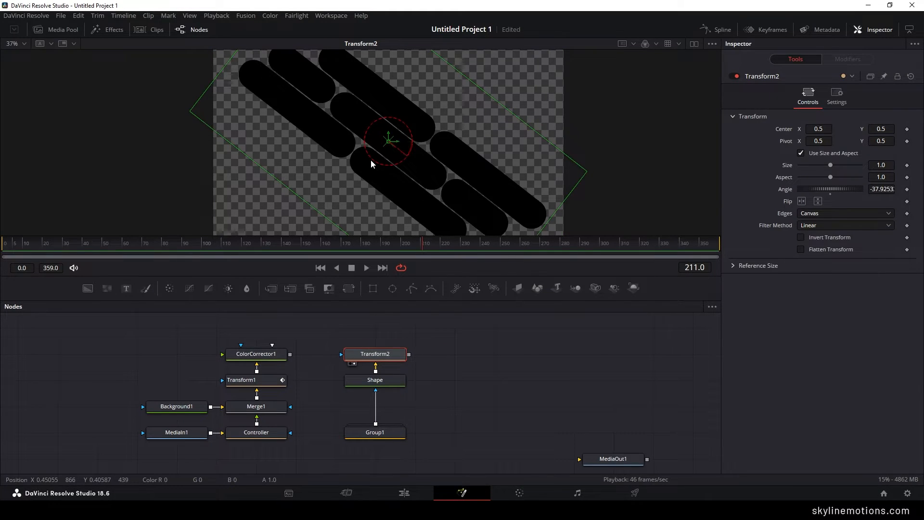
left_click(877, 190)
type("47")
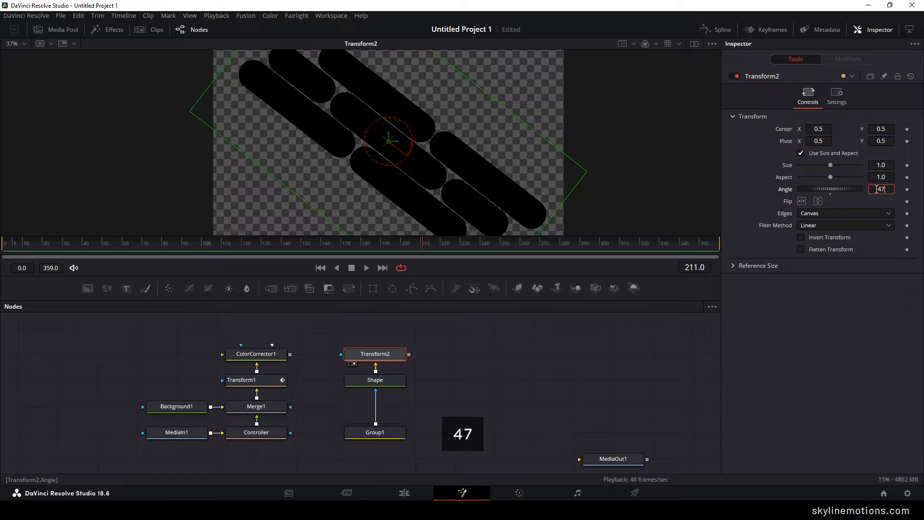
key("Tab")
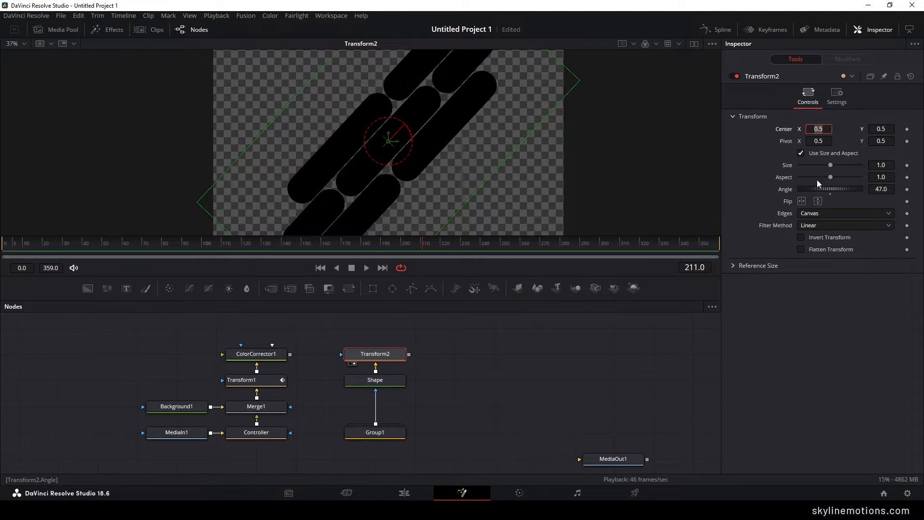
- Set Transform2's Size to 2.3 and shift the pattern left to center X about 0.268
left_click_drag(831, 165, 841, 170)
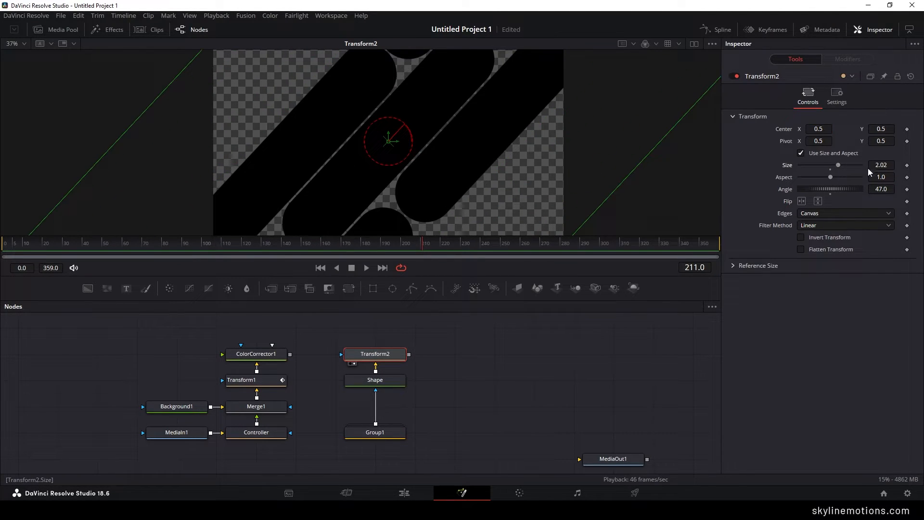
left_click(885, 166)
type("2.3")
key("Tab")
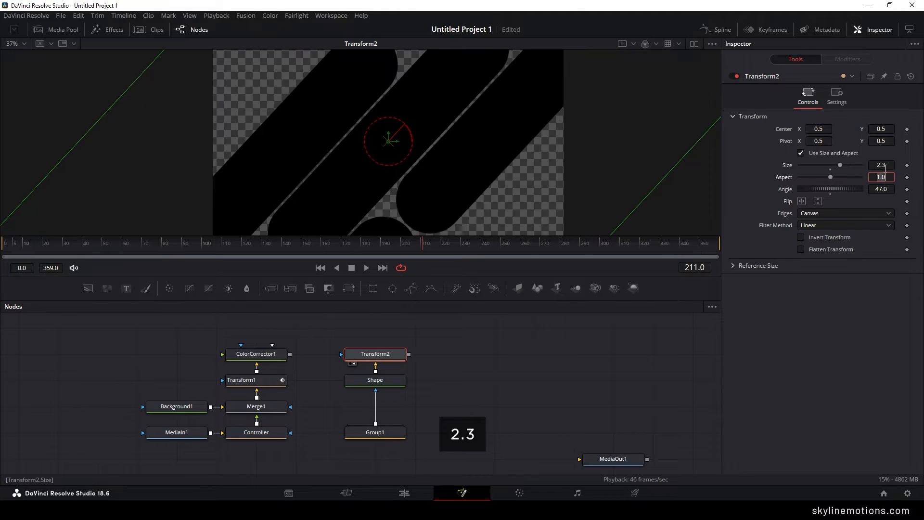
left_click_drag(401, 146, 316, 133)
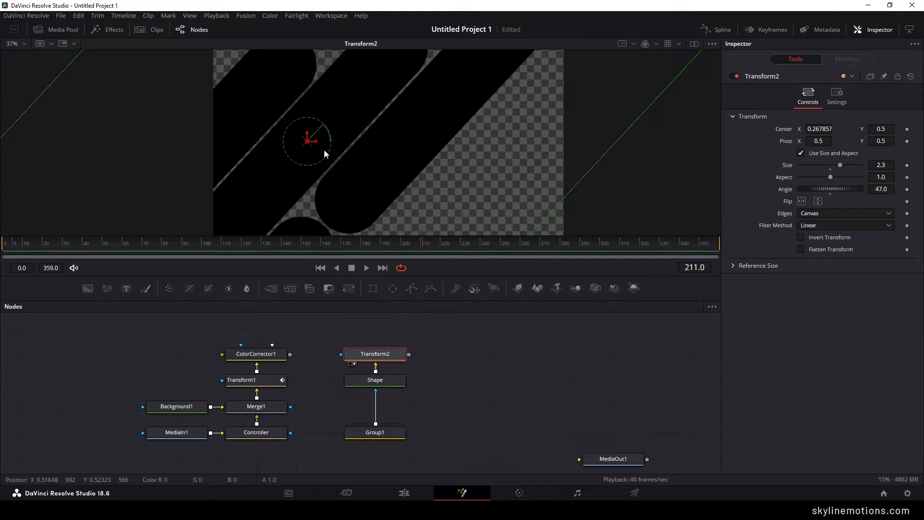
- At frame 180, start animating Transform2's Size and Center
left_click(344, 241)
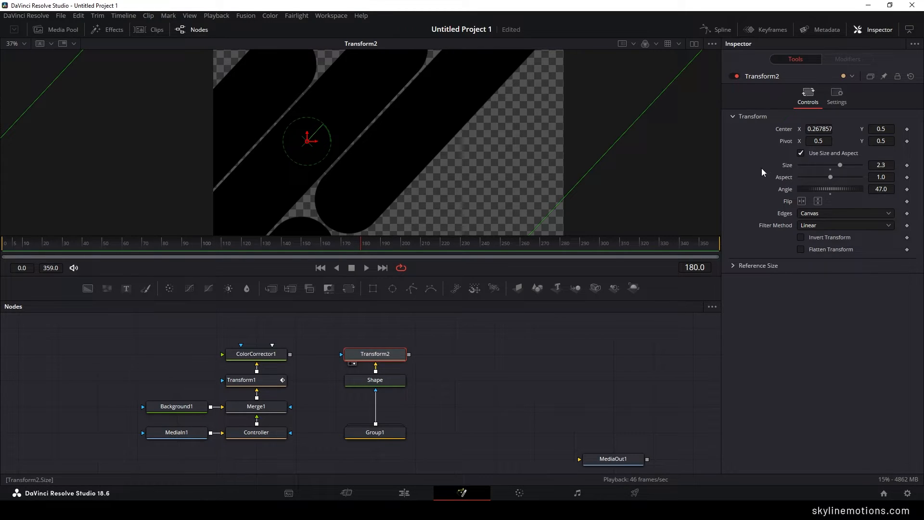
right_click(787, 167)
left_click(797, 171)
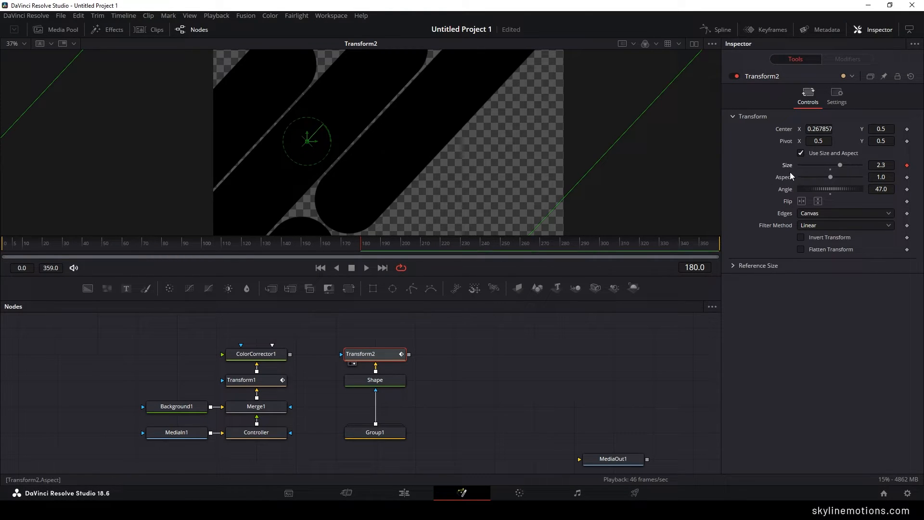
key("ctrl+s")
right_click(781, 129)
left_click(795, 133)
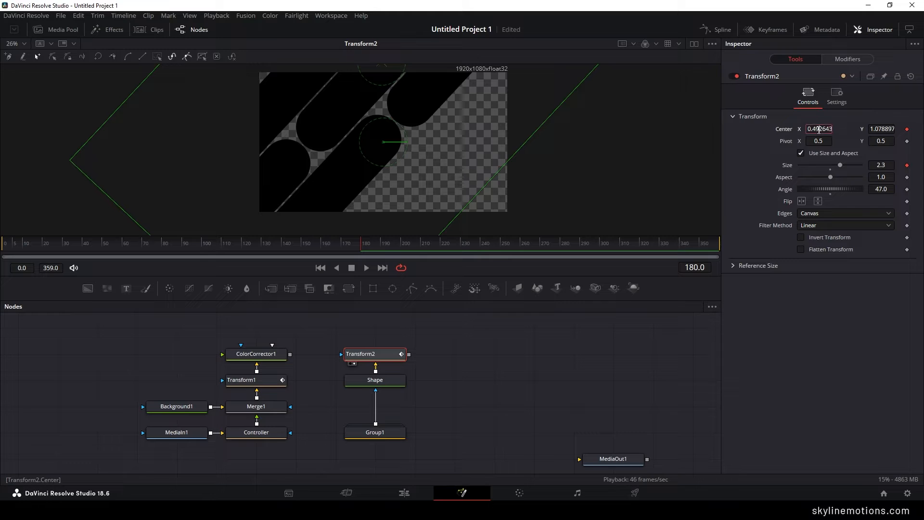
- Set Transform2's Center keyframe at frame 180 to X 0.55 and Y 1.0
left_click(819, 129)
type("0")
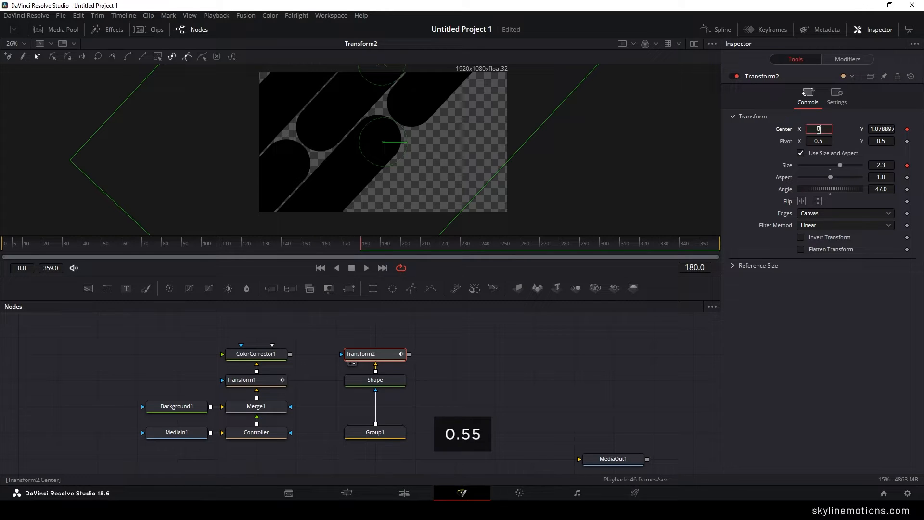
type(".55")
key("Tab")
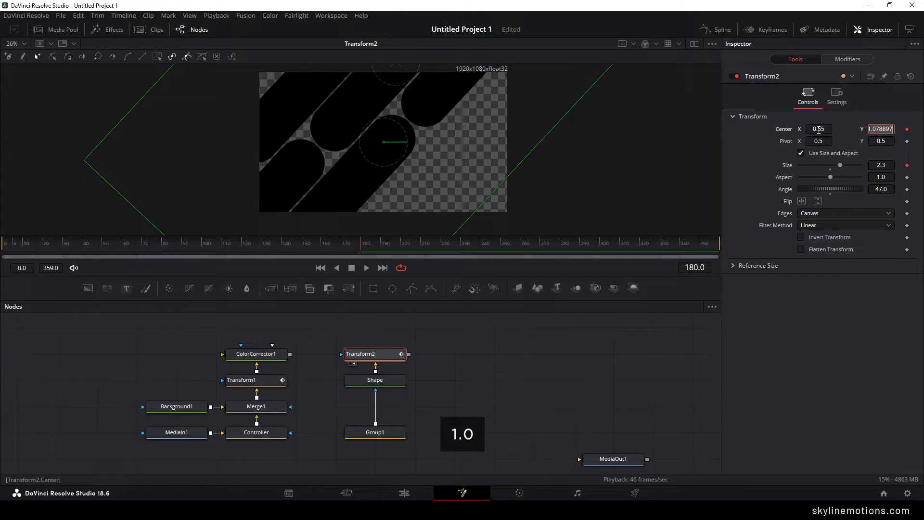
type("1.0")
key("Tab")
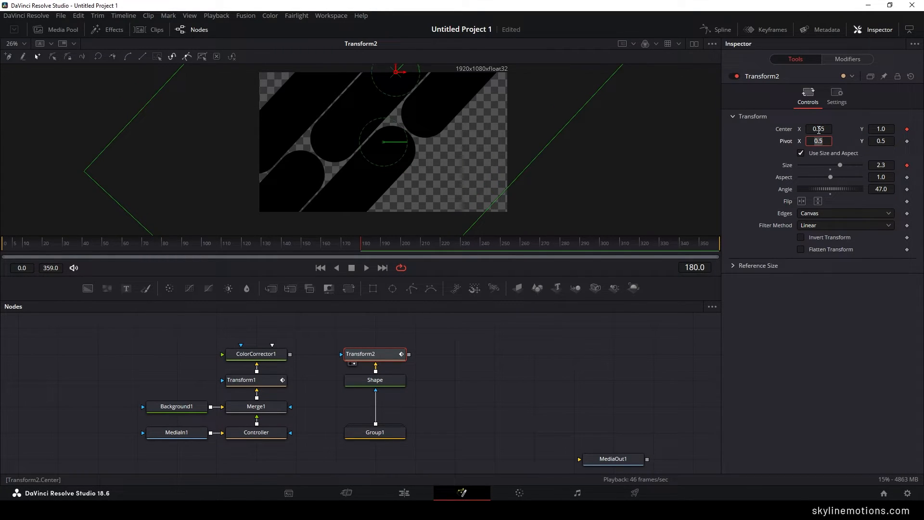
- At frame 0, keyframe Transform2's Size at 1.0
left_click_drag(342, 244, 78, 244)
left_click(885, 165)
type("1.0")
key("Return")
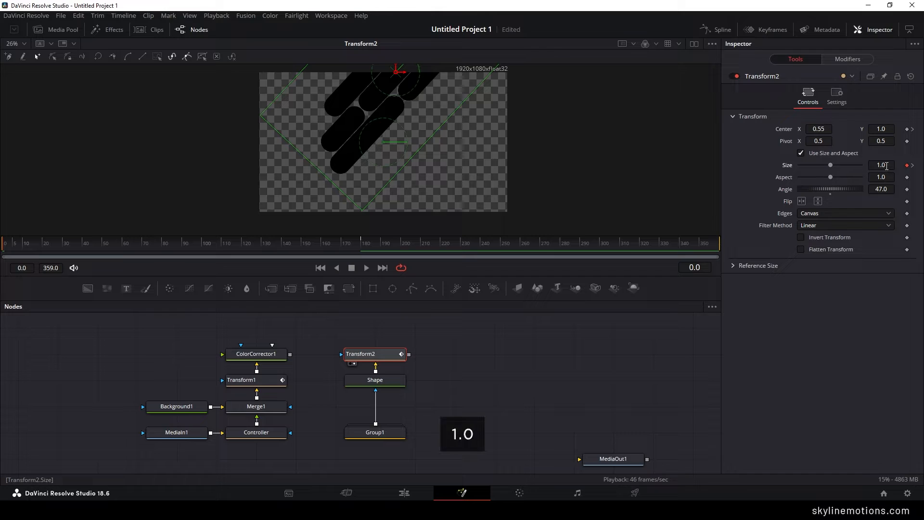
left_click(887, 166)
key("Tab")
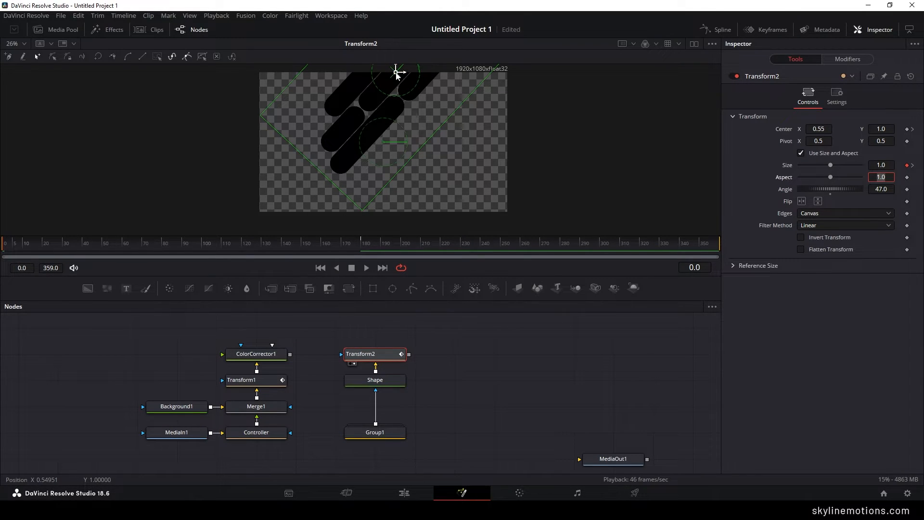
- At frame 0, move the pattern off-screen to the lower left by setting Transform2's Center to X -0.7 and Y -1.4
left_click_drag(396, 73, 221, 256)
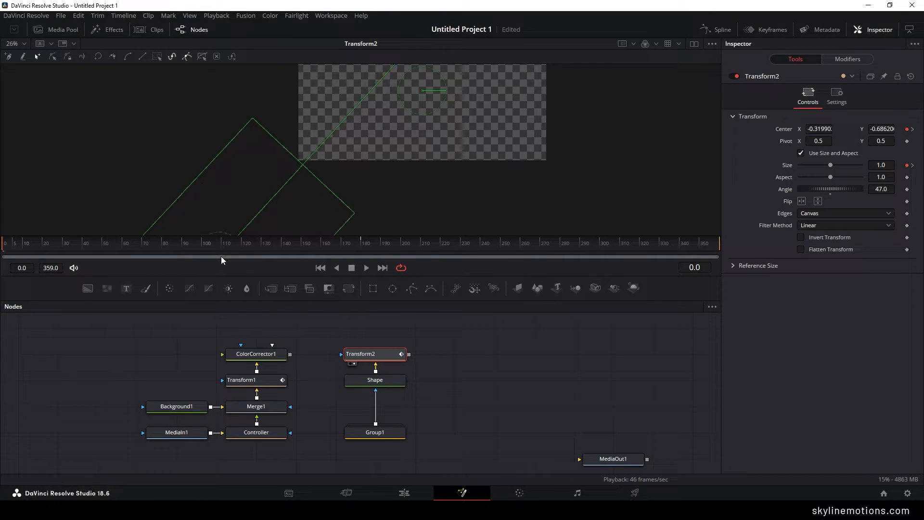
left_click(820, 130)
key("BackSpace")
type("-0.7")
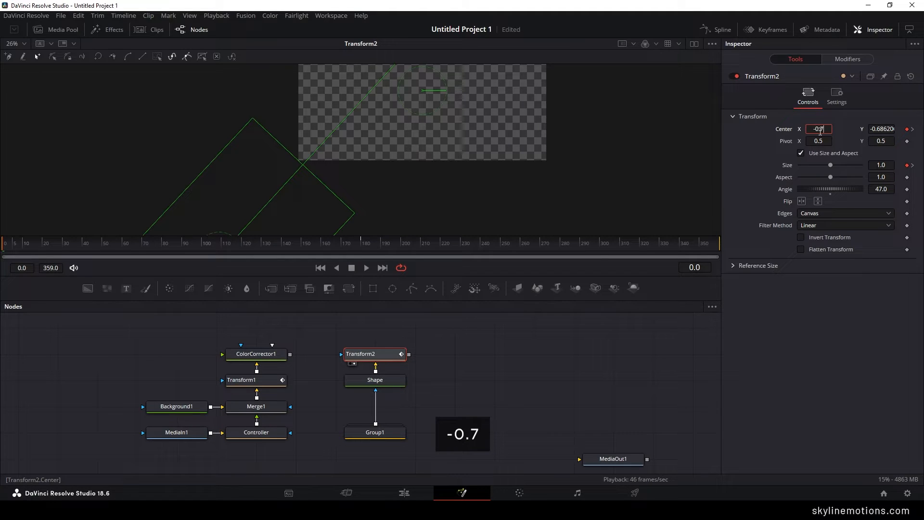
key("Tab")
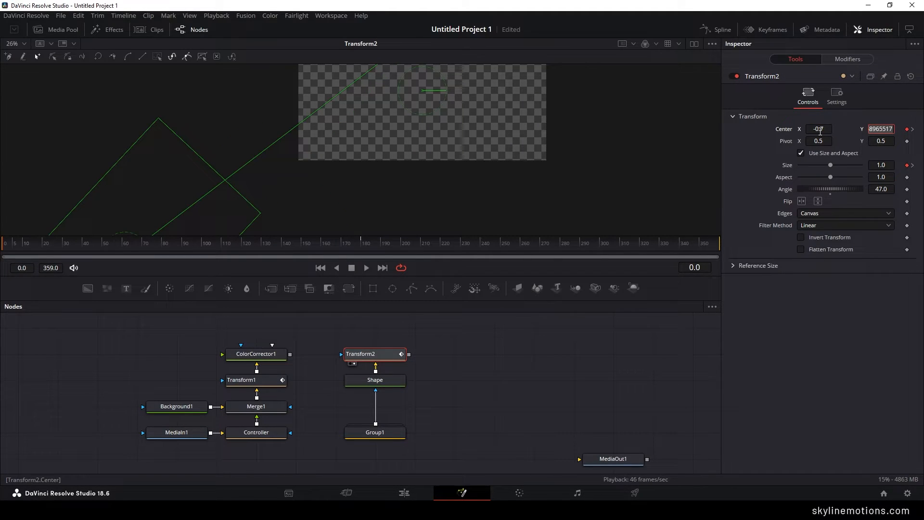
type("-")
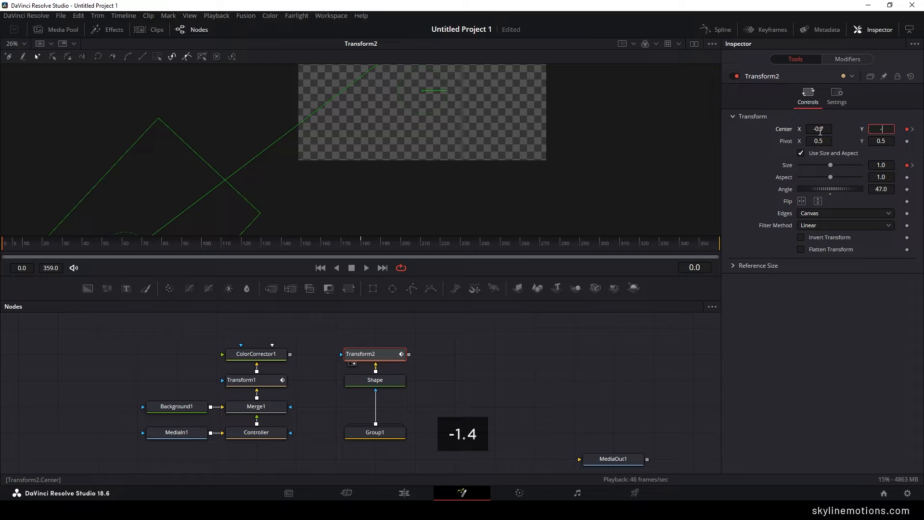
type("1.4")
key("Tab")
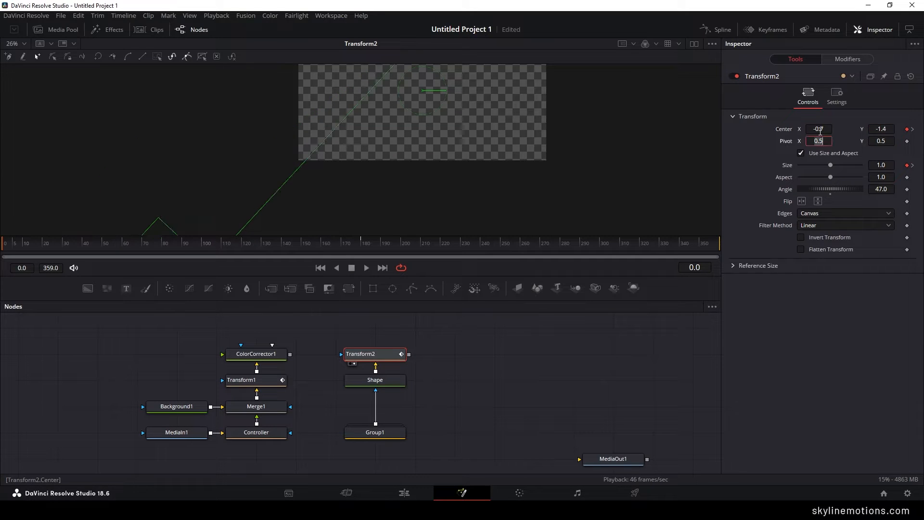
- Scrub through the entrance animation, and at frame 270 add hold keyframes for Transform2's Center and Size
left_click_drag(53, 242, 479, 240)
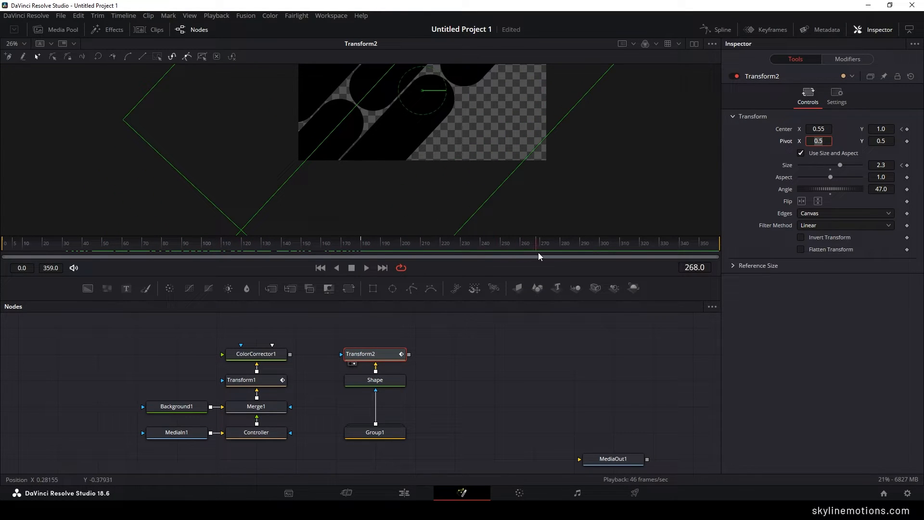
left_click_drag(524, 149, 492, 245)
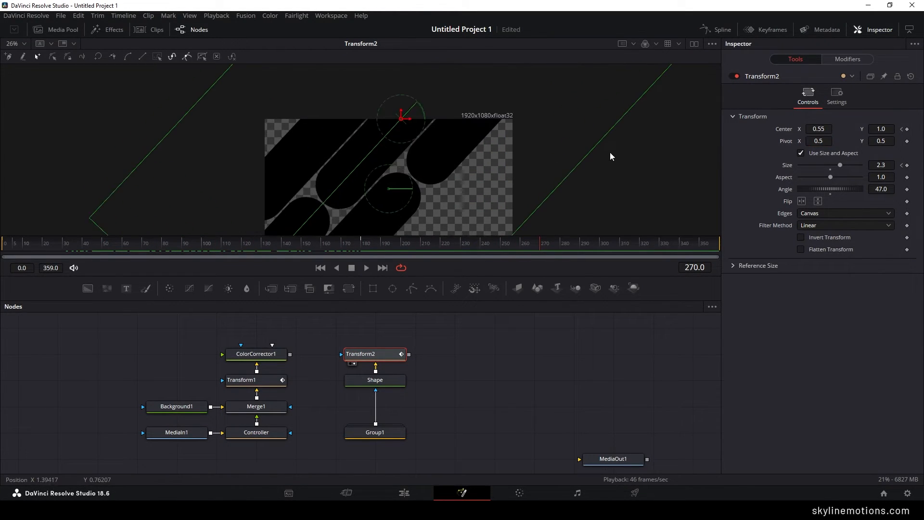
left_click_drag(559, 164, 558, 153)
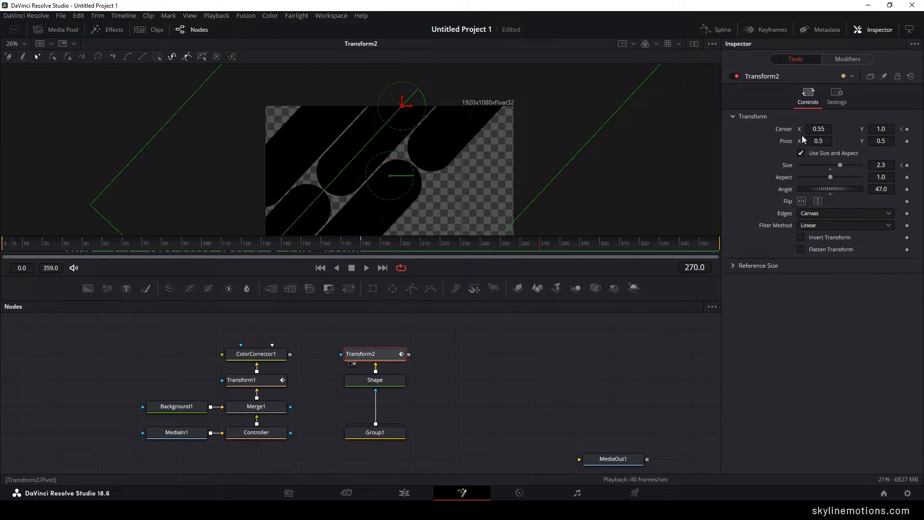
left_click(907, 129)
left_click(907, 166)
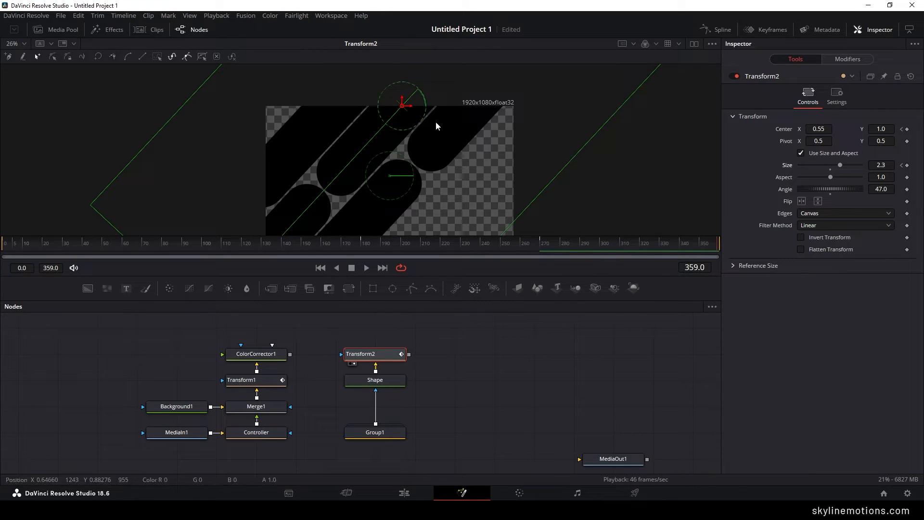
- At frame 359, move the pattern off-screen to the upper right, with Transform2's Center at about X 1.36 and Y 2.51
left_click_drag(462, 107, 455, 149)
left_click_drag(396, 149, 572, 0)
left_click_drag(583, 171, 483, 261)
left_click_drag(473, 90, 497, 28)
left_click_drag(508, 156, 477, 181)
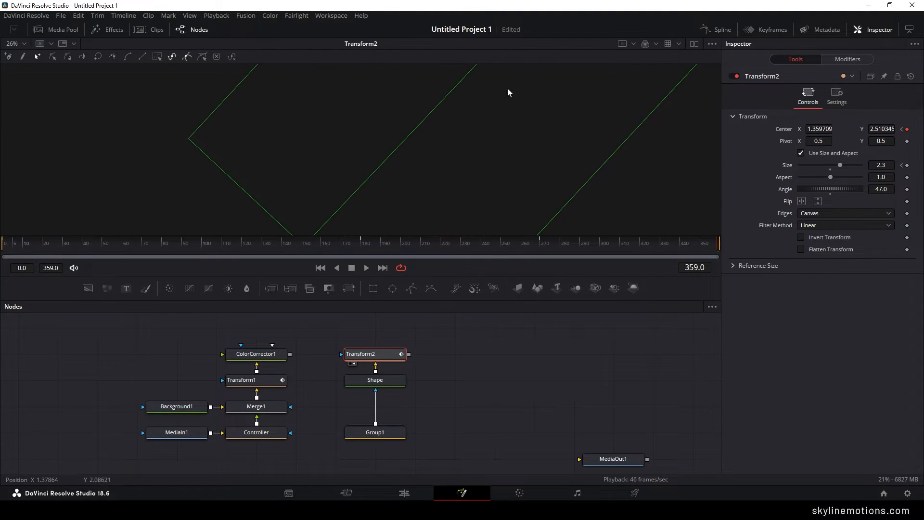
- At frame 359, set Transform2's Center to X 1.6 and Y 3.0, and scrub through the pattern's animation
left_click_drag(501, 74, 488, 121)
left_click_drag(488, 87, 482, 65)
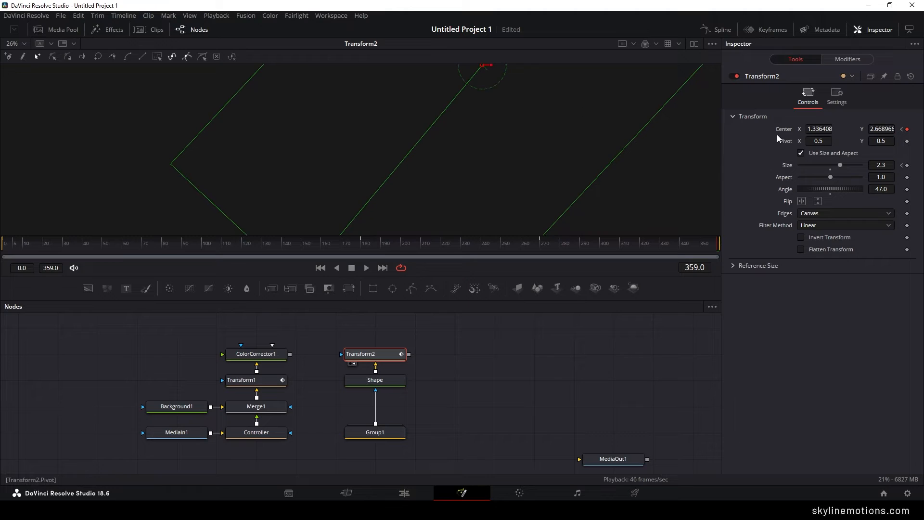
double_click(817, 128)
type("1")
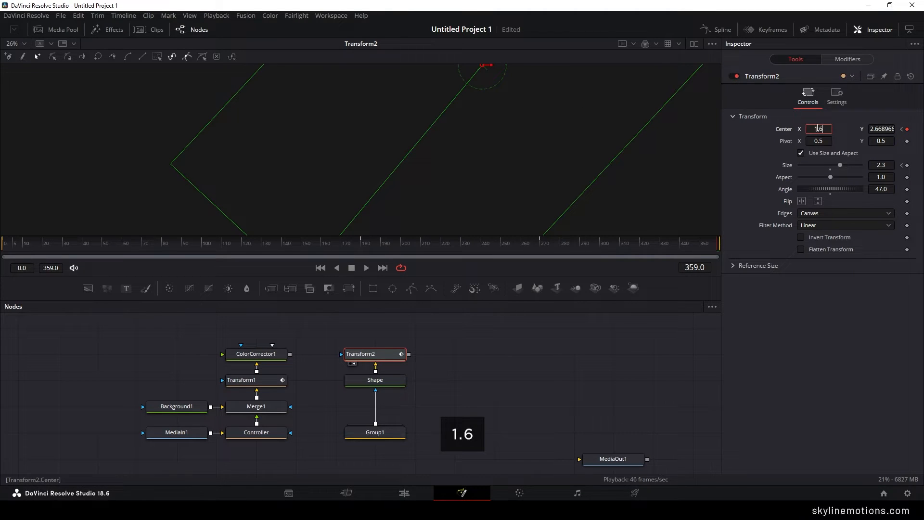
type(".6")
key("Tab")
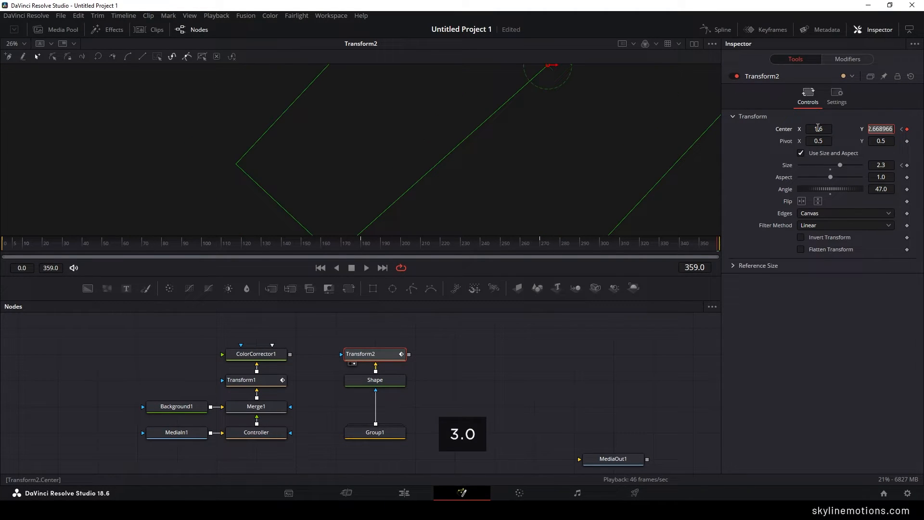
type("3")
key("Tab")
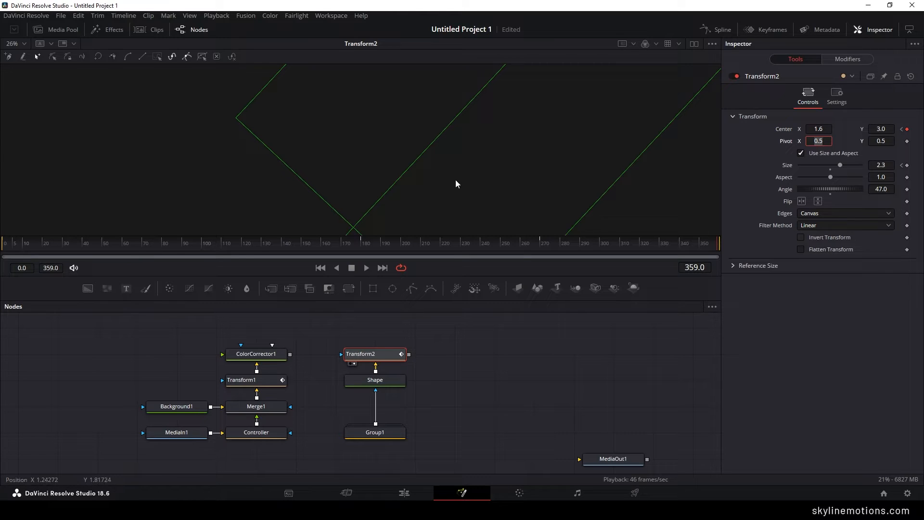
scroll(437, 175, "down", 3)
left_click_drag(43, 244, 468, 249)
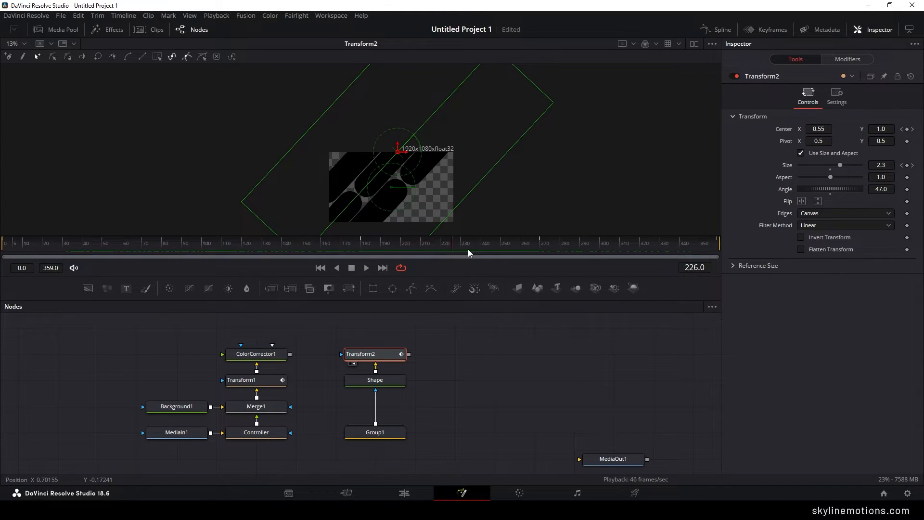
left_click_drag(535, 251, 156, 258)
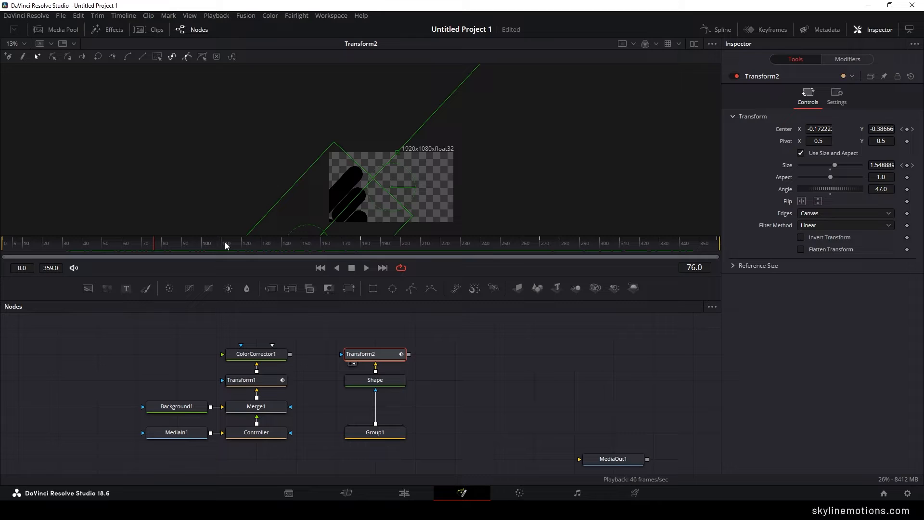
- Show Transform2's Center displacement curve in an enlarged Spline editor, fitted to the view
left_click(715, 30)
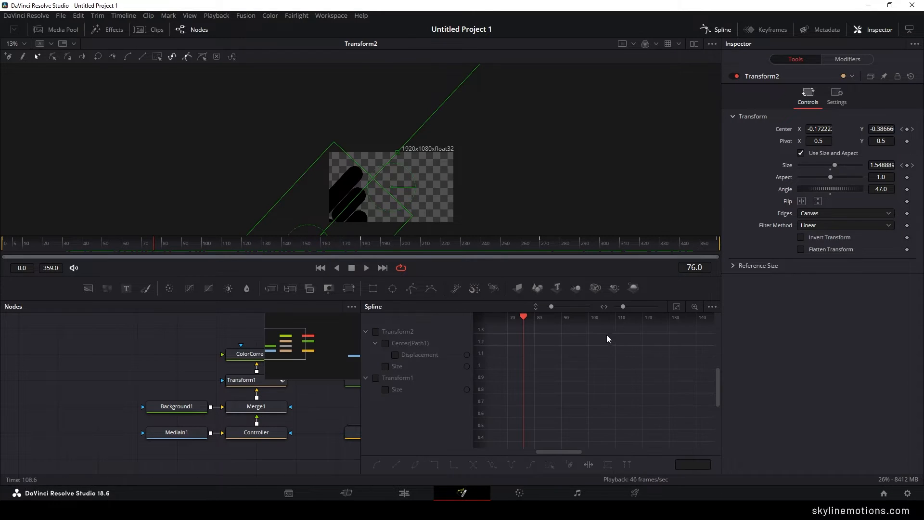
key("F4")
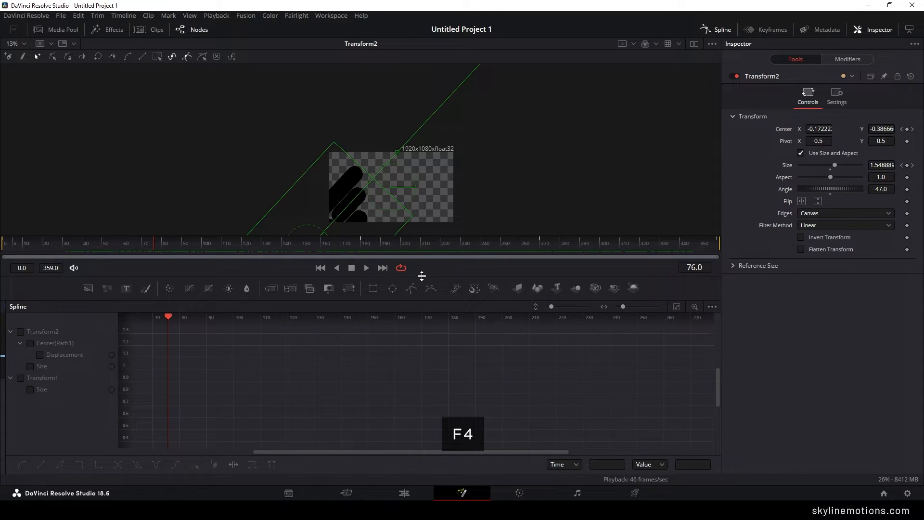
left_click_drag(422, 274, 428, 208)
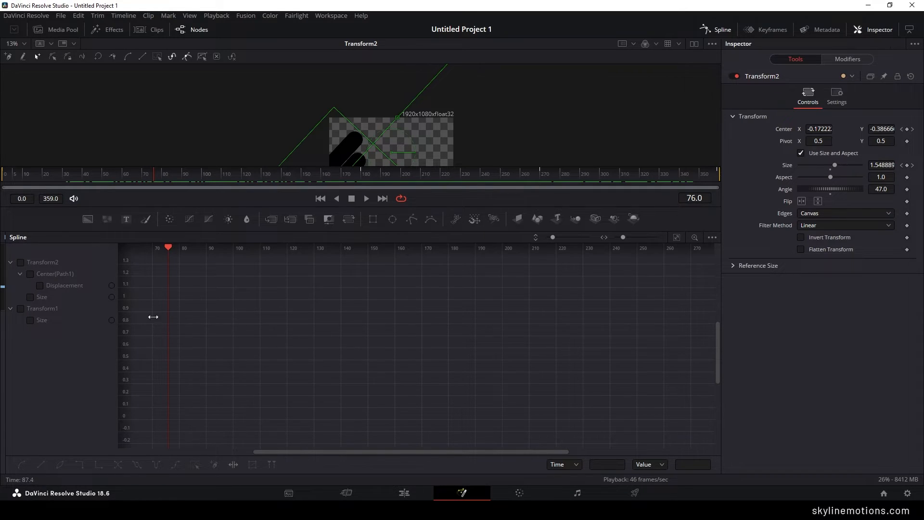
left_click(40, 286)
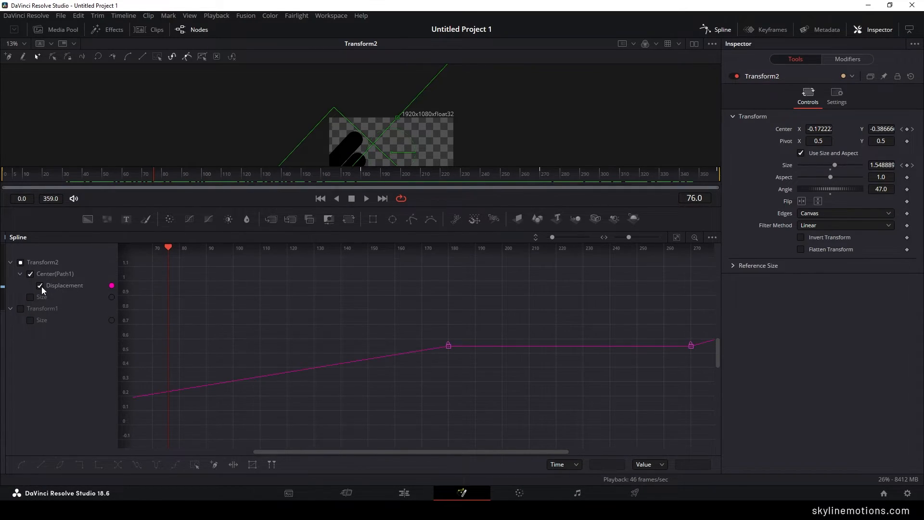
left_click(675, 238)
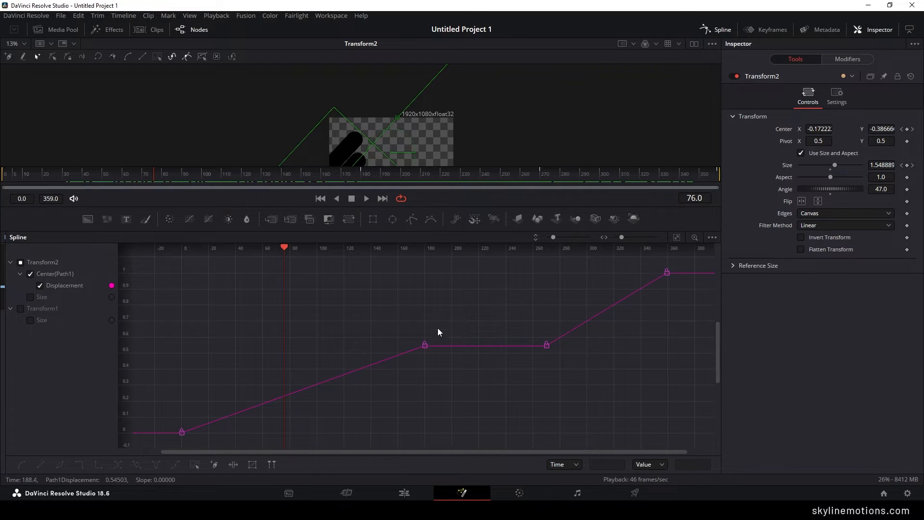
- Smooth the displacement curve's keyframe pairs at frames 0 and 180 and at frames 270 and 359
left_click_drag(434, 329, 173, 440)
key("s")
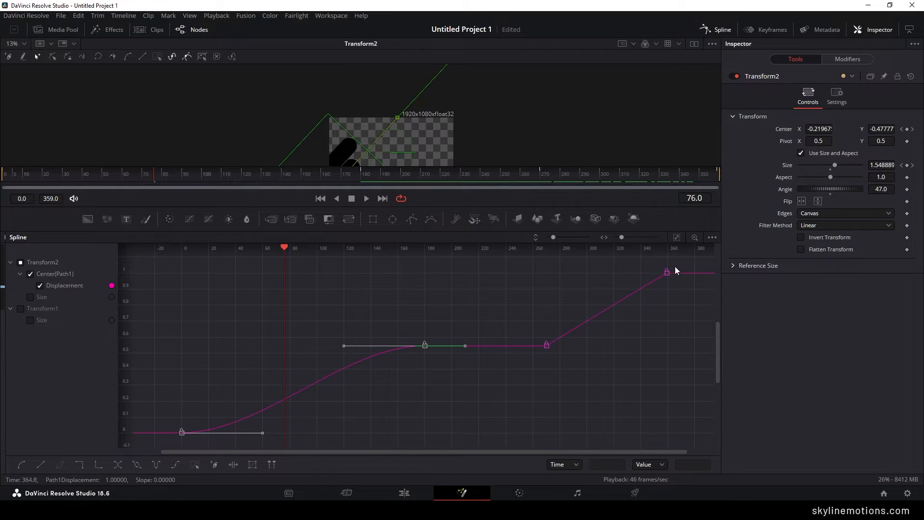
left_click_drag(678, 266, 541, 362)
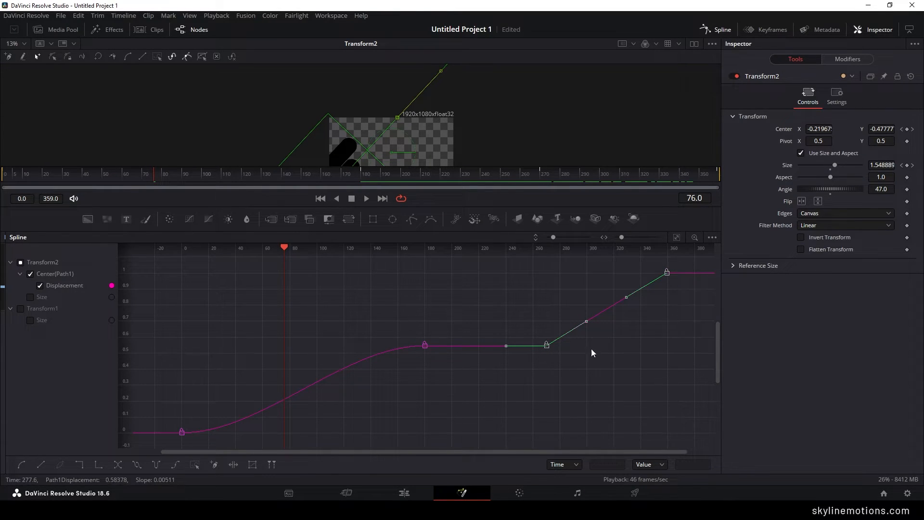
key("s")
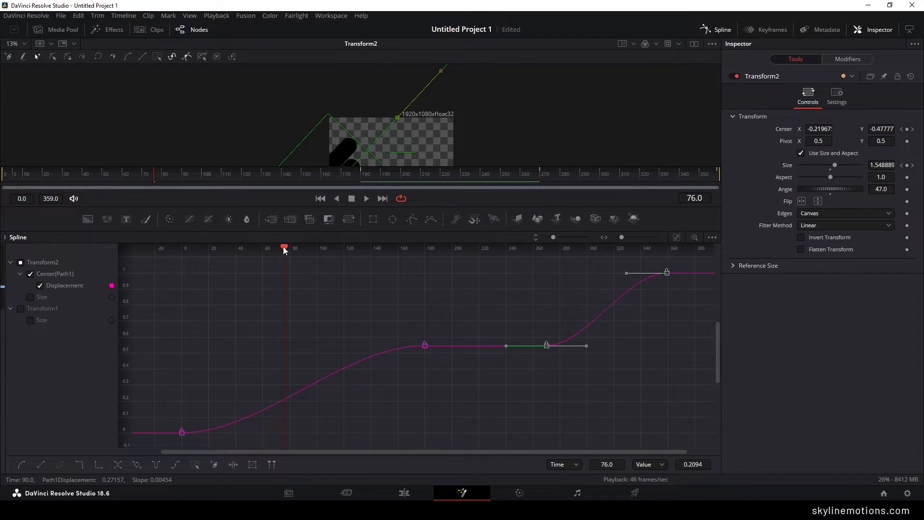
- Extend the displacement curve's frame 180 incoming handle to frame 0 and its frame 270 outgoing handle to frame 359, and preview the motion
left_click_drag(284, 248, 181, 262)
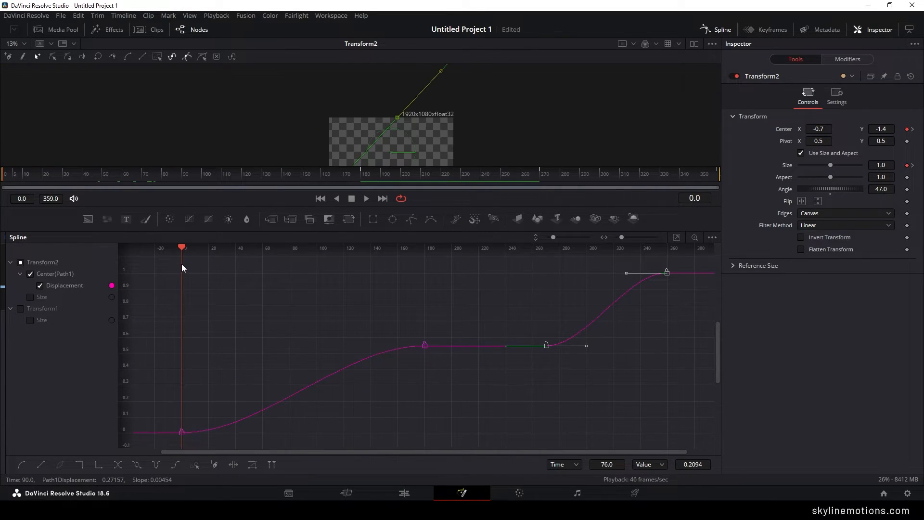
left_click_drag(454, 317, 401, 376)
left_click_drag(342, 350, 179, 351)
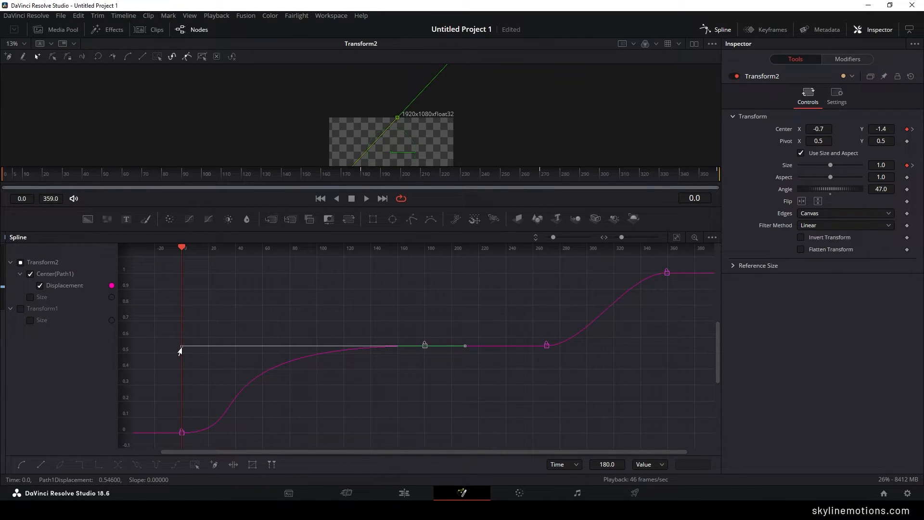
left_click_drag(184, 249, 665, 329)
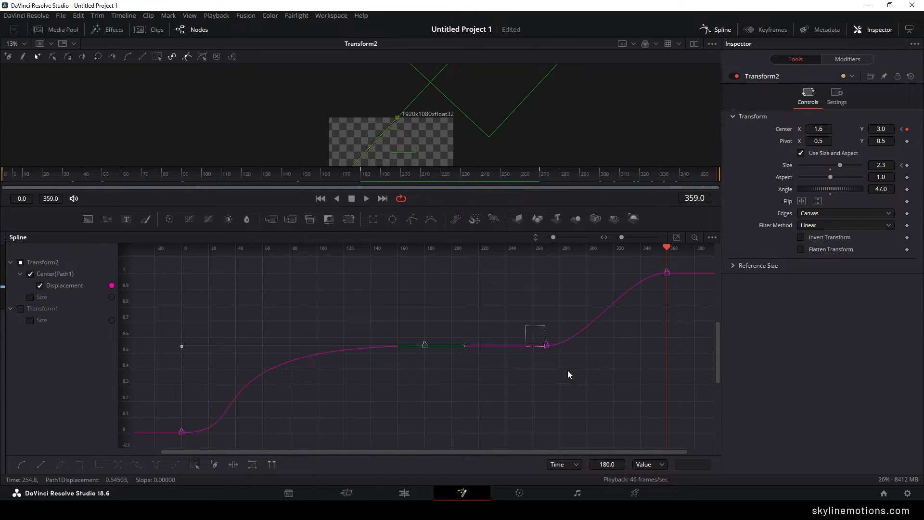
left_click_drag(568, 371, 666, 347)
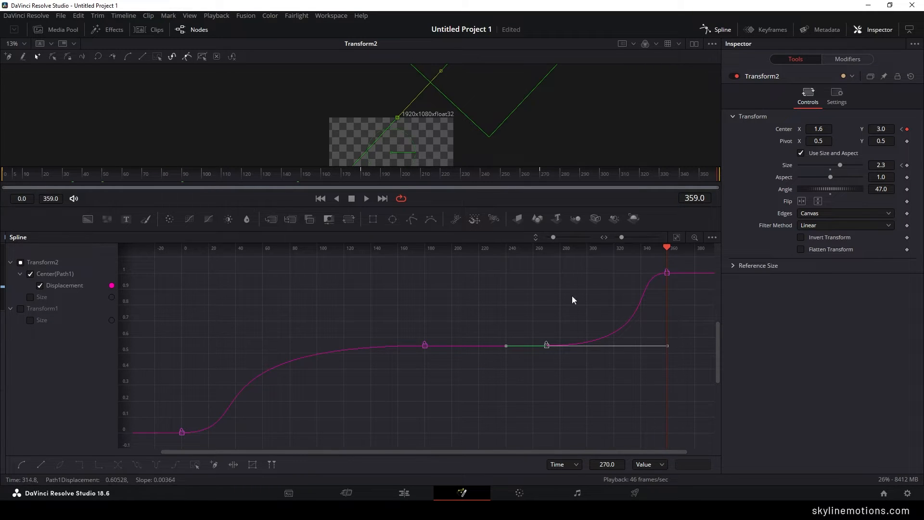
left_click(366, 199)
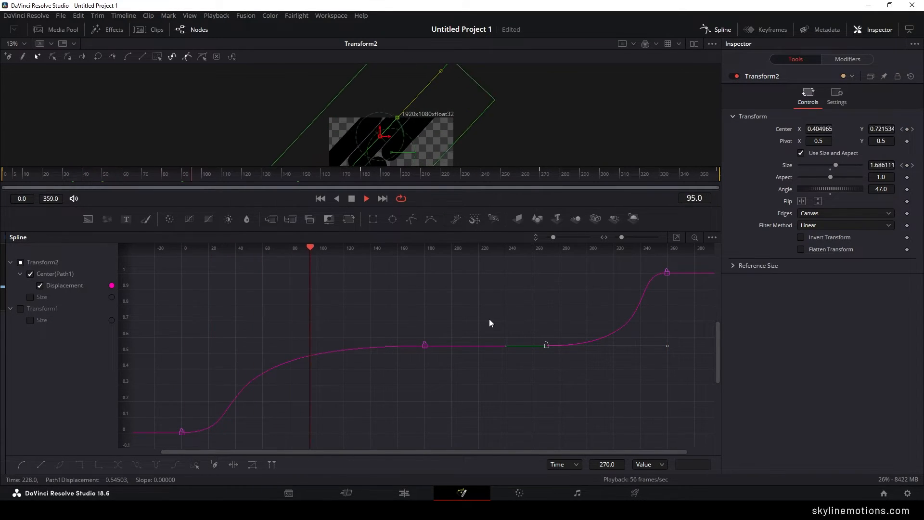
key("space")
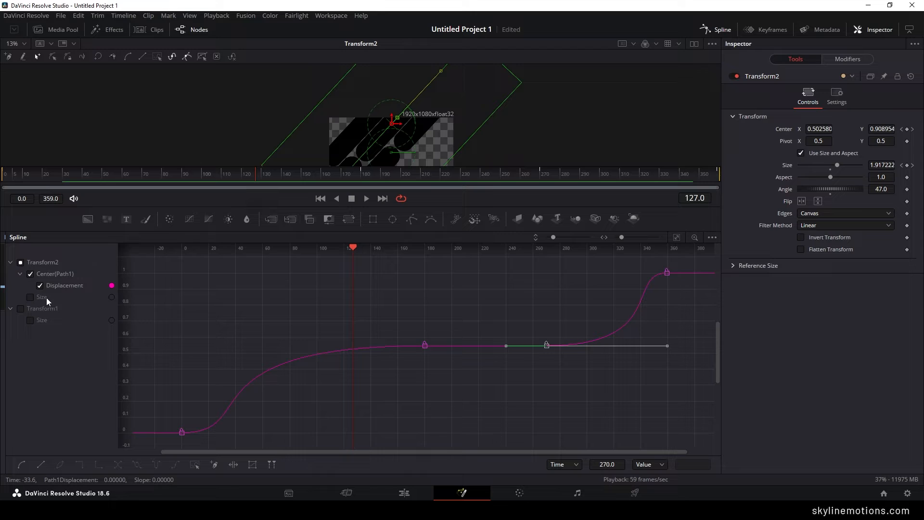
- Show only Transform2's Size curve, smooth its keyframes at frames 0 and 180, and extend the frame 180 incoming handle to frame 0
left_click(40, 286)
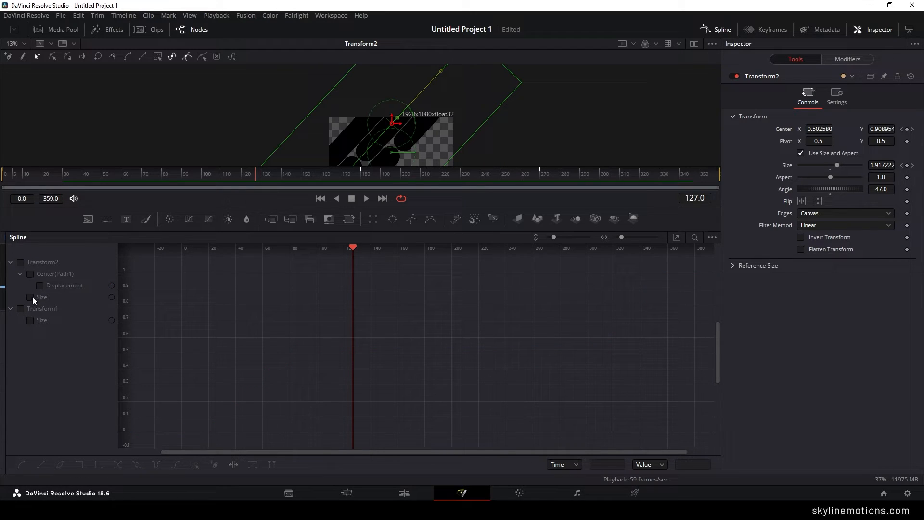
left_click(30, 297)
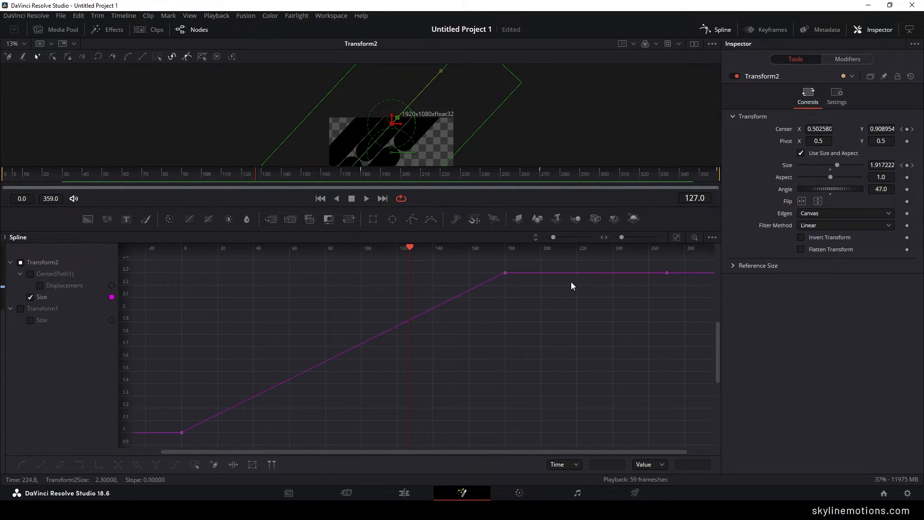
left_click_drag(509, 264, 169, 437)
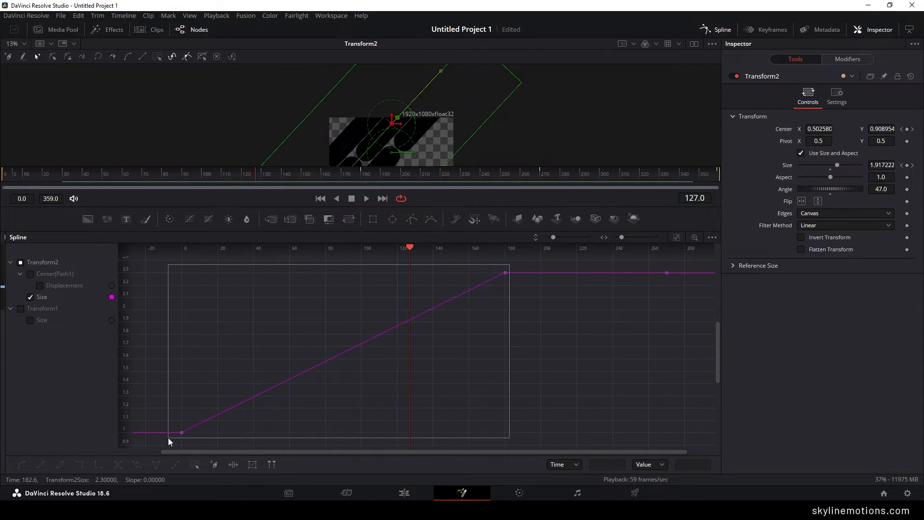
key("shift+s")
left_click_drag(397, 272, 180, 278)
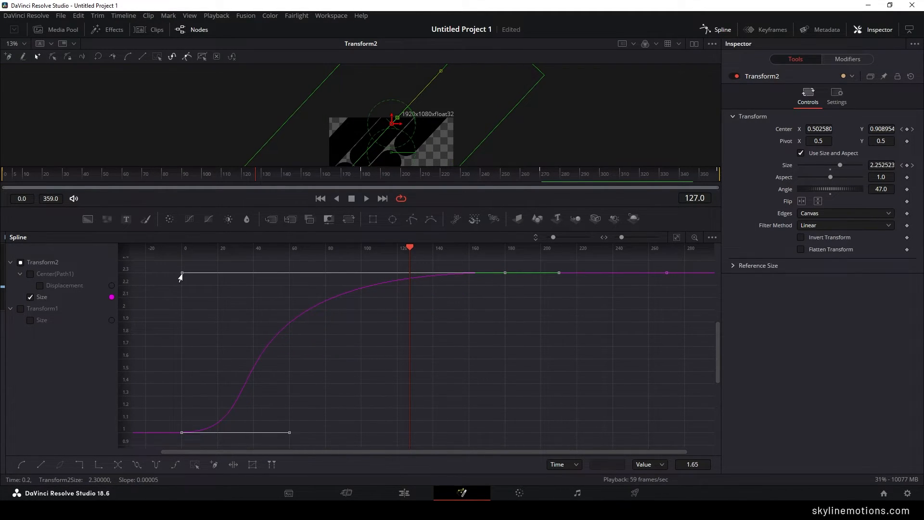
- Close the Spline editor and play the eased pattern animation from frame 0
left_click(719, 31)
left_click(503, 283)
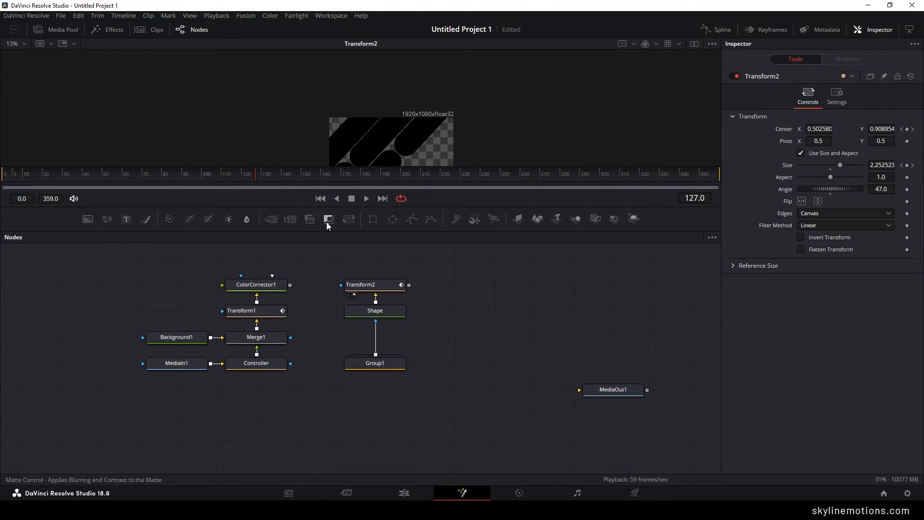
left_click(321, 199)
key("space")
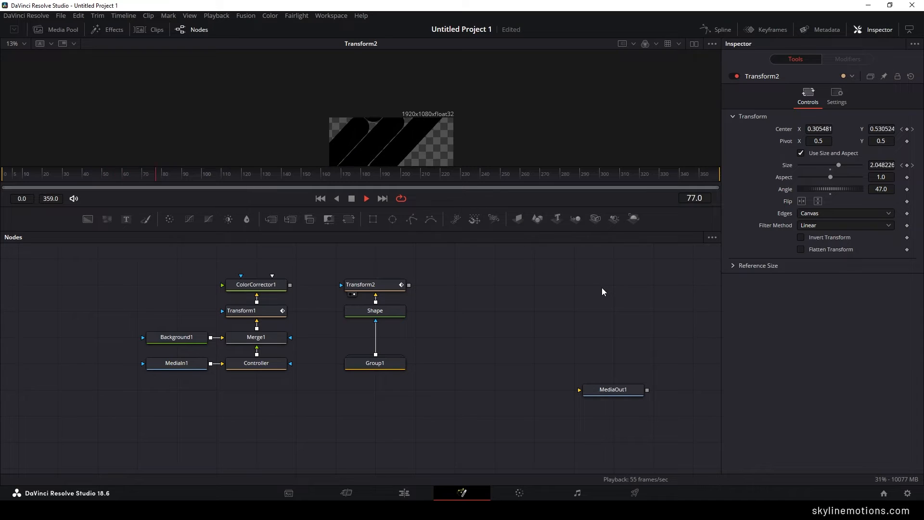
left_click_drag(412, 143, 400, 105)
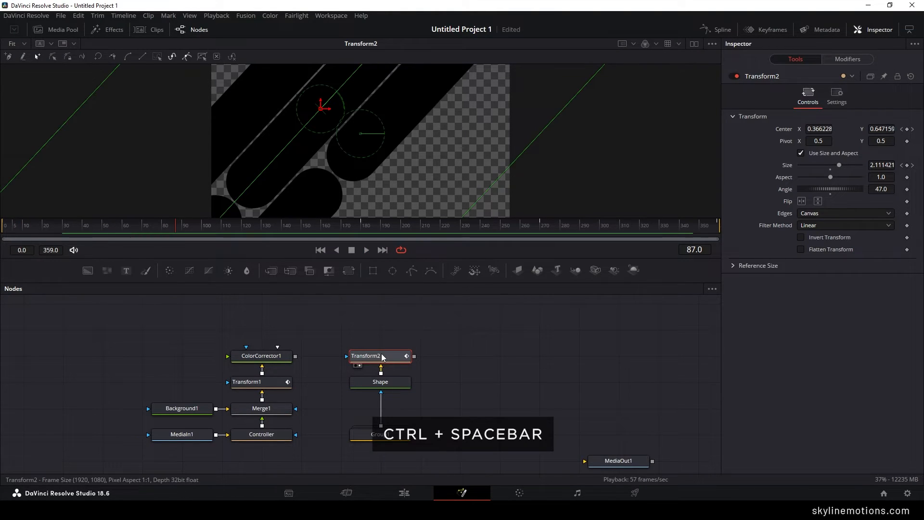
- Add a DVE node after Transform2 and shift the pattern's node column down to line up with the photo's nodes
key("ctrl+space")
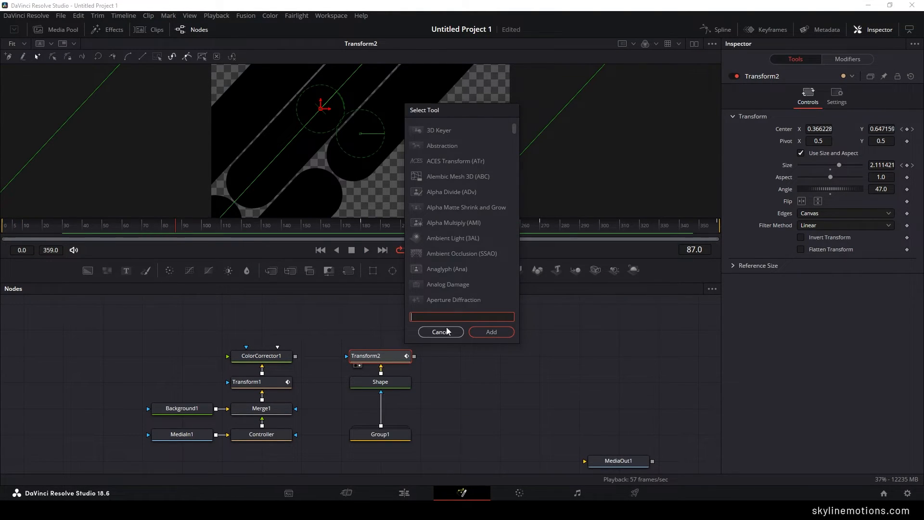
type("dve")
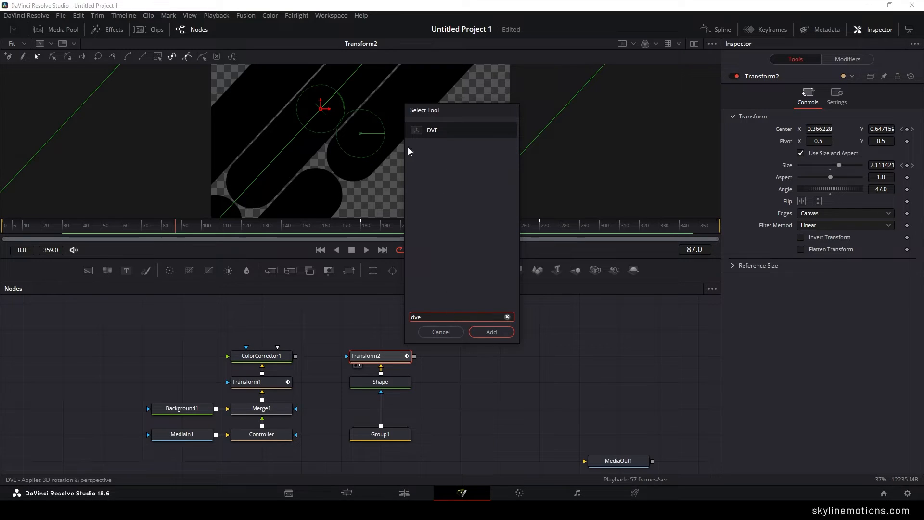
left_click(496, 334)
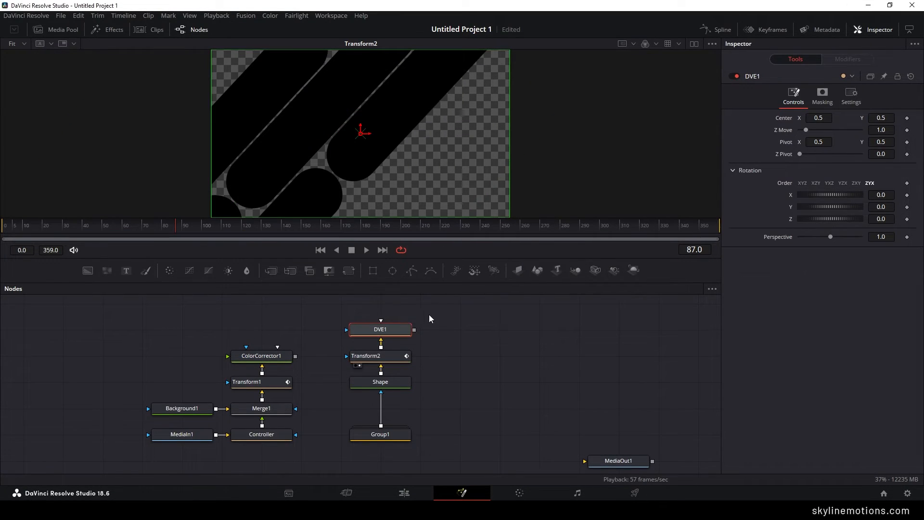
left_click_drag(429, 314, 399, 417)
left_click(380, 355)
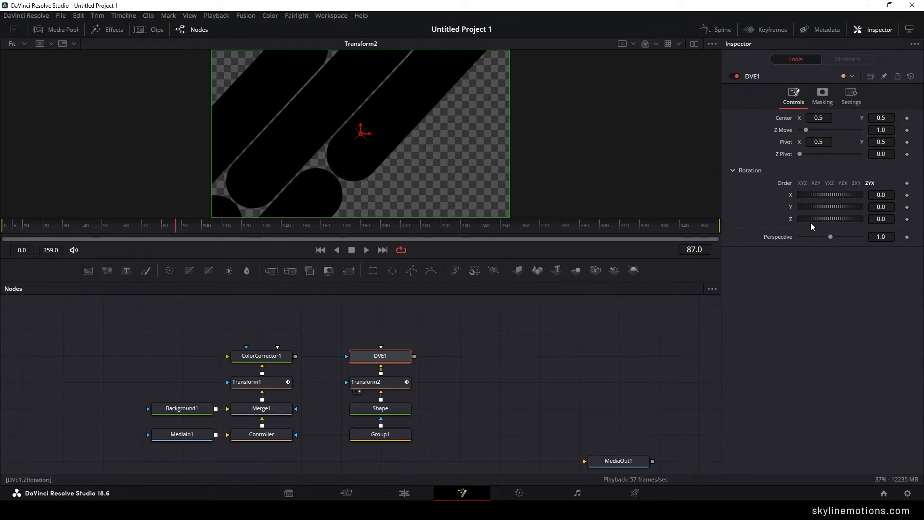
left_click(524, 335)
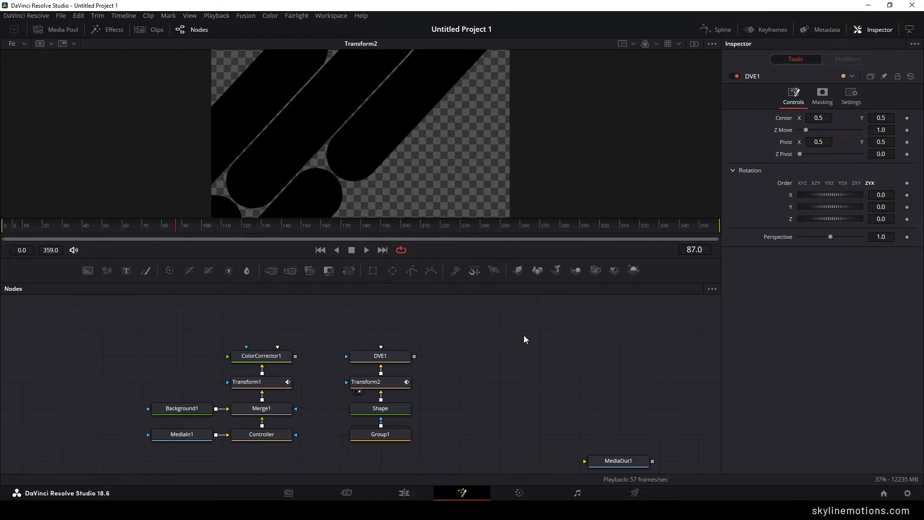
- At frame 120, keyframe DVE1's X rotation at 0.0
left_click_drag(158, 237, 242, 233)
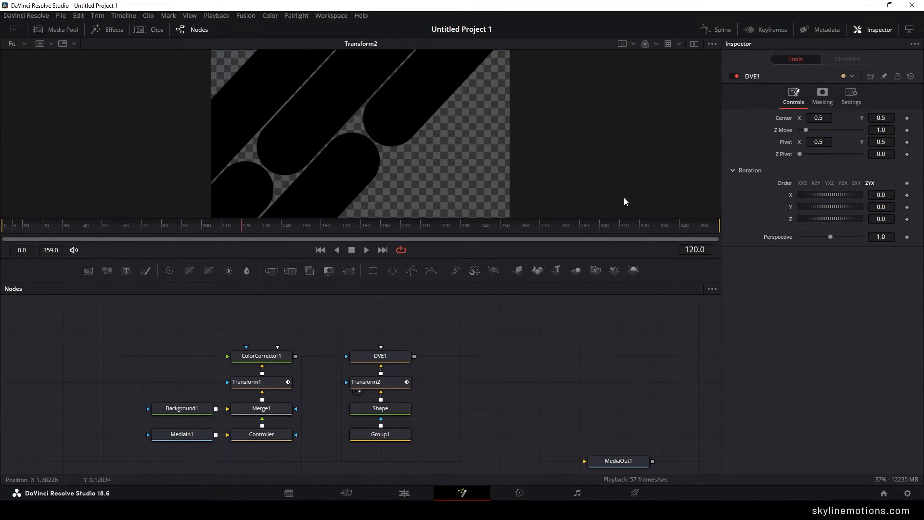
right_click(791, 194)
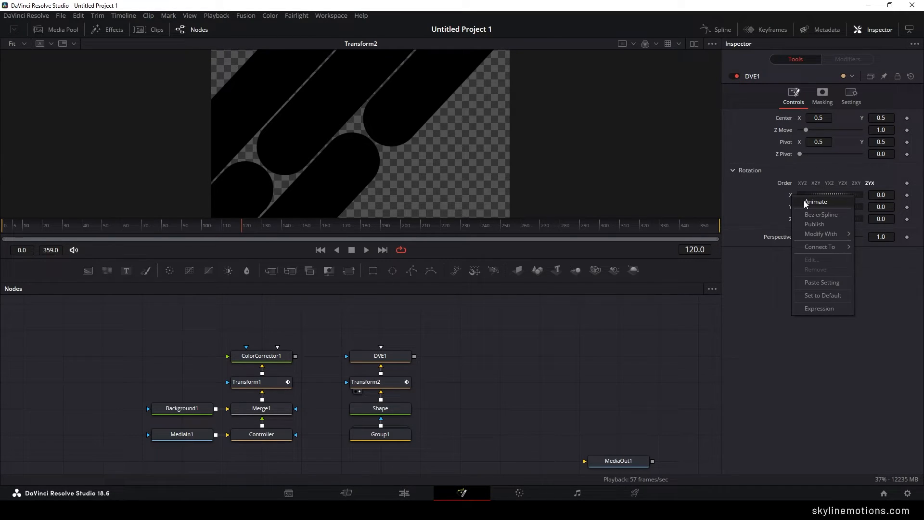
left_click(807, 204)
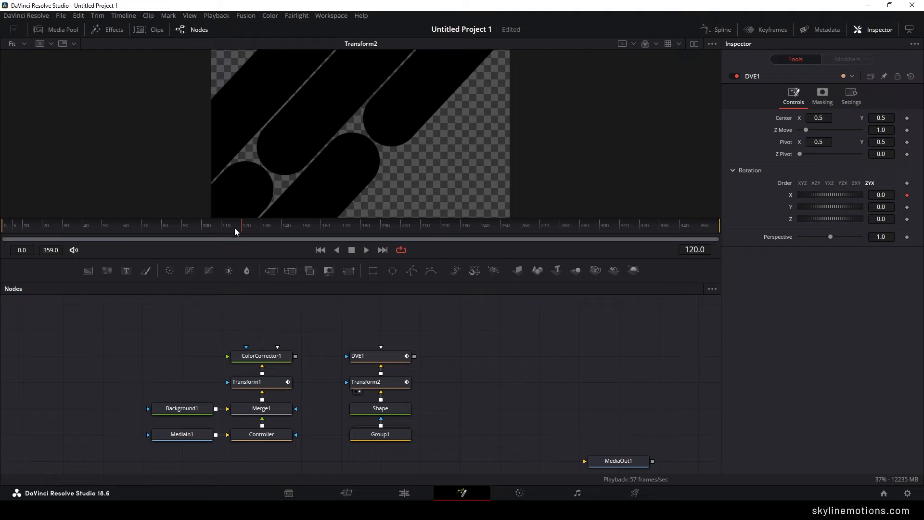
- At frame 0, keyframe DVE1's X rotation at -45
left_click_drag(235, 227, 2, 238)
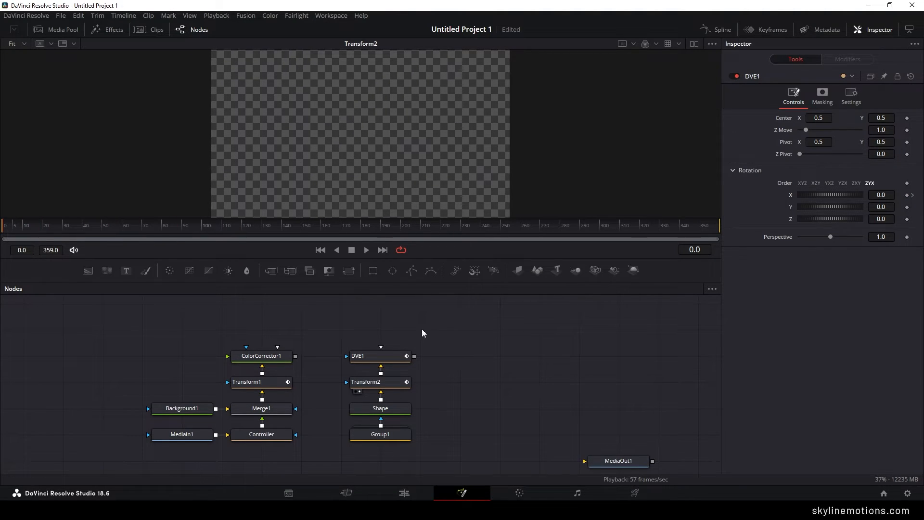
left_click(388, 359)
left_click_drag(833, 198, 823, 198)
left_click(884, 195)
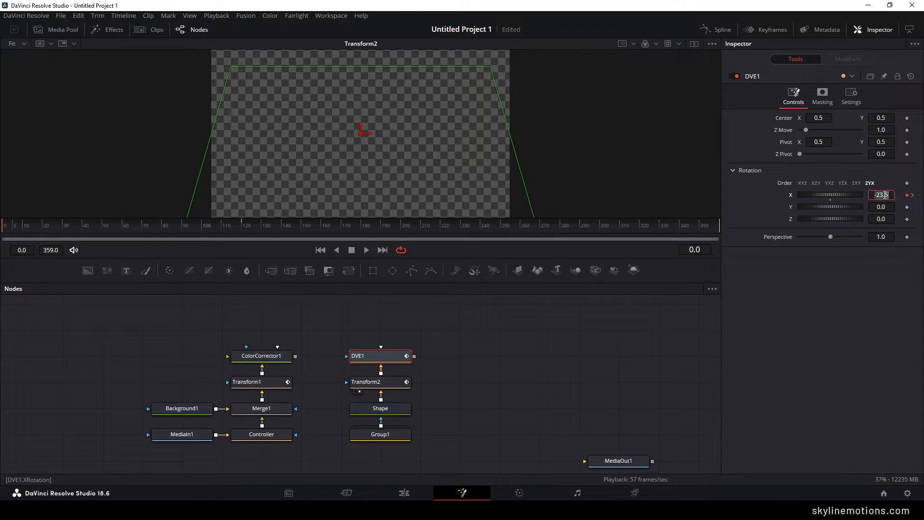
type("-45")
key("Tab")
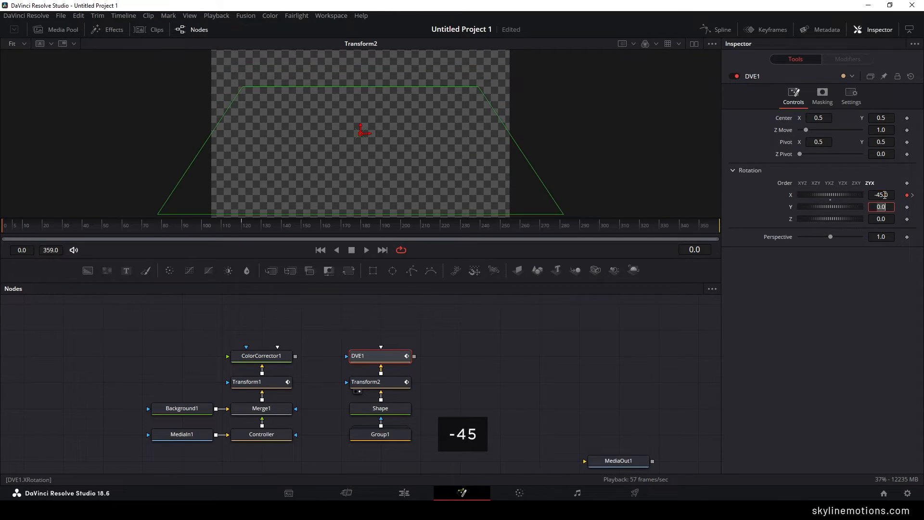
- Scrub to frame 107 and view the ColorCorrector1 photo and the rotated DVE1 pattern
left_click_drag(10, 227, 216, 244)
left_click_drag(262, 356, 284, 193)
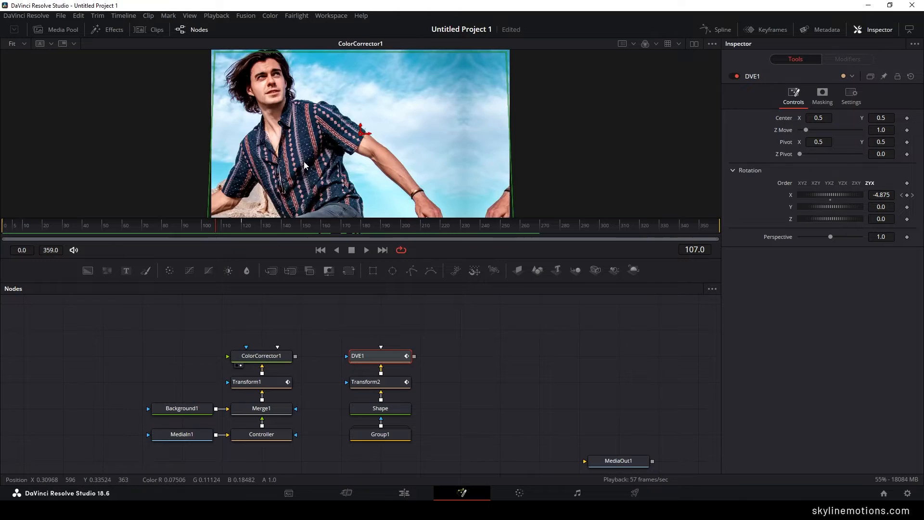
left_click_drag(376, 356, 375, 212)
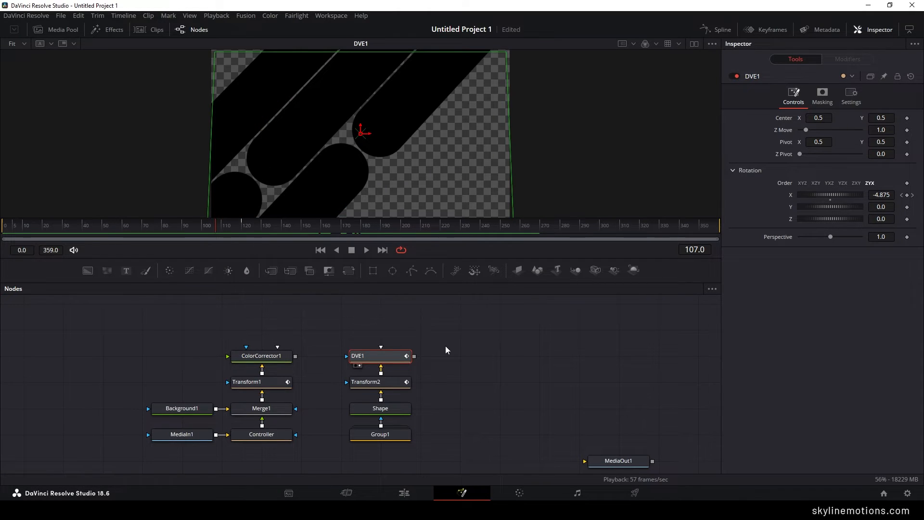
- Add a Merge node above DVE1, with DVE1 as its background and ColorCorrector1 as its foreground
scroll(416, 347, "up", 2)
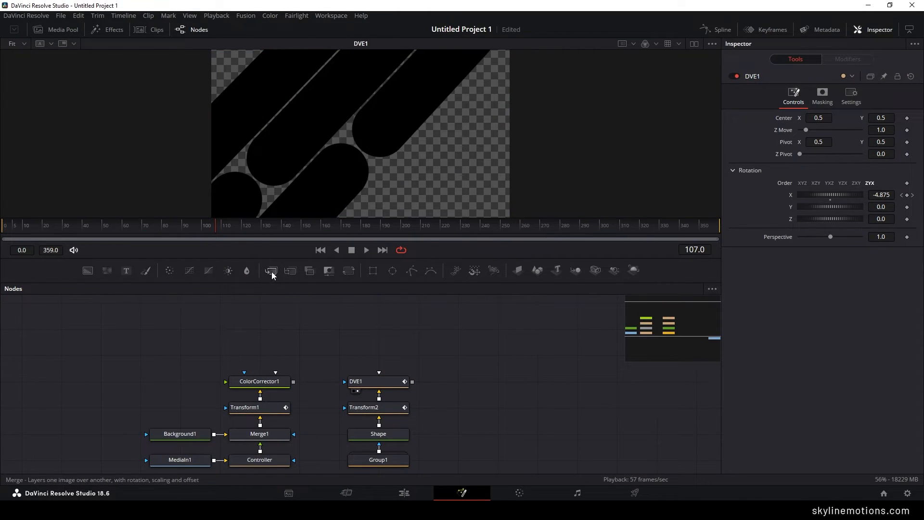
left_click_drag(271, 270, 379, 331)
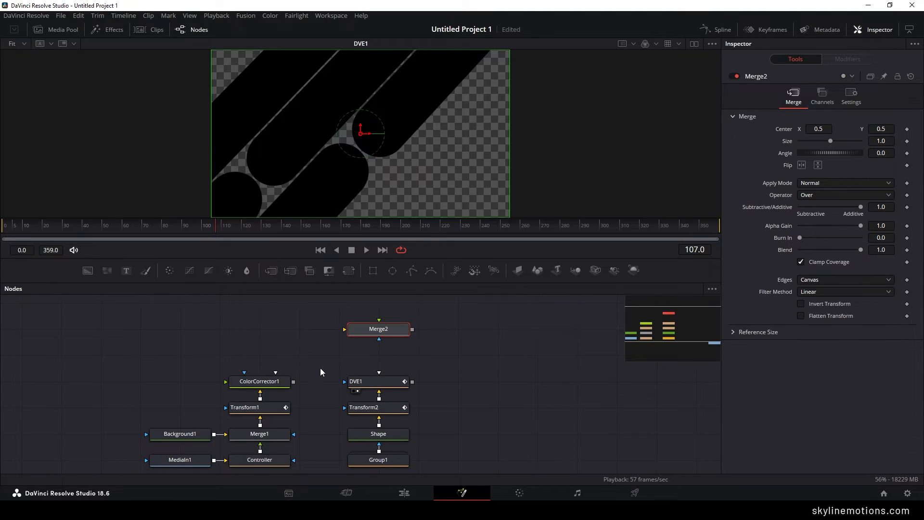
left_click_drag(344, 330, 388, 385)
left_click_drag(259, 381, 313, 149)
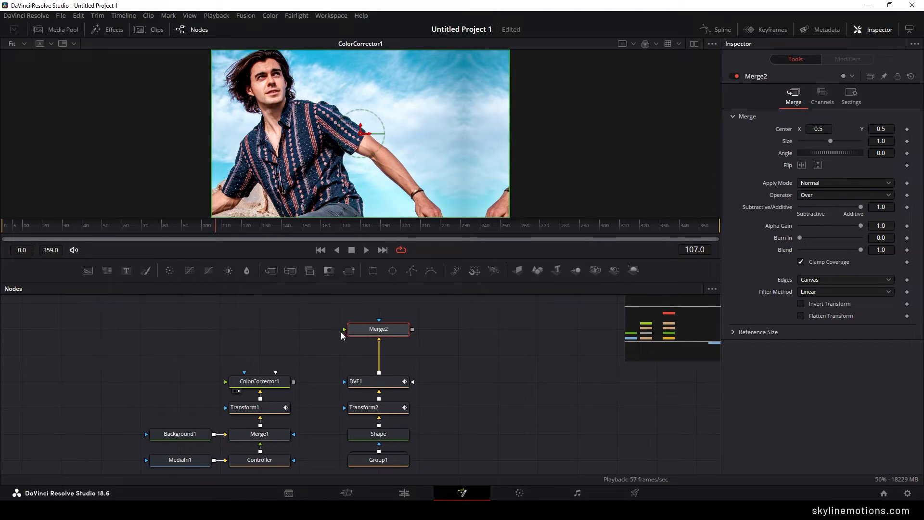
left_click_drag(342, 330, 260, 380)
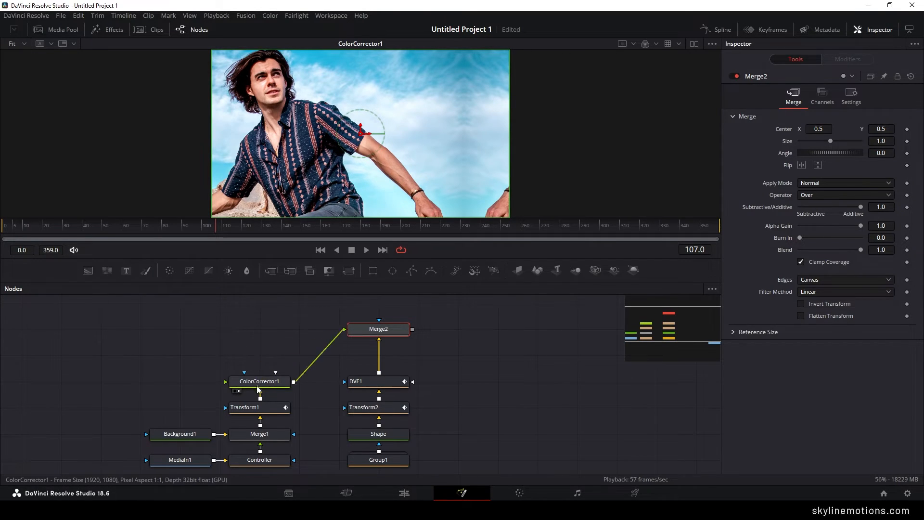
- View Merge2 and set its Operator to In so the pattern masks the photo
left_click_drag(388, 331, 413, 110)
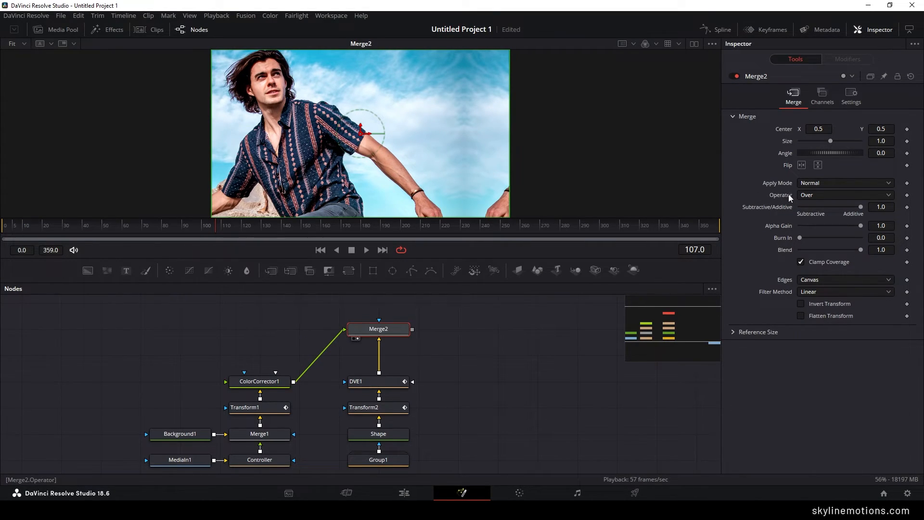
left_click(813, 194)
left_click(812, 212)
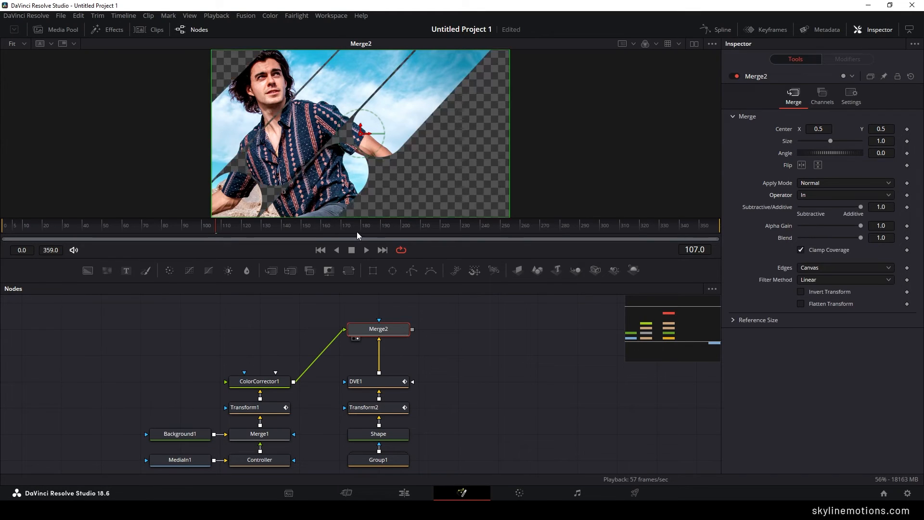
- Play the masked photo animation from the start of the composition
left_click_drag(357, 232, 16, 230)
key("space")
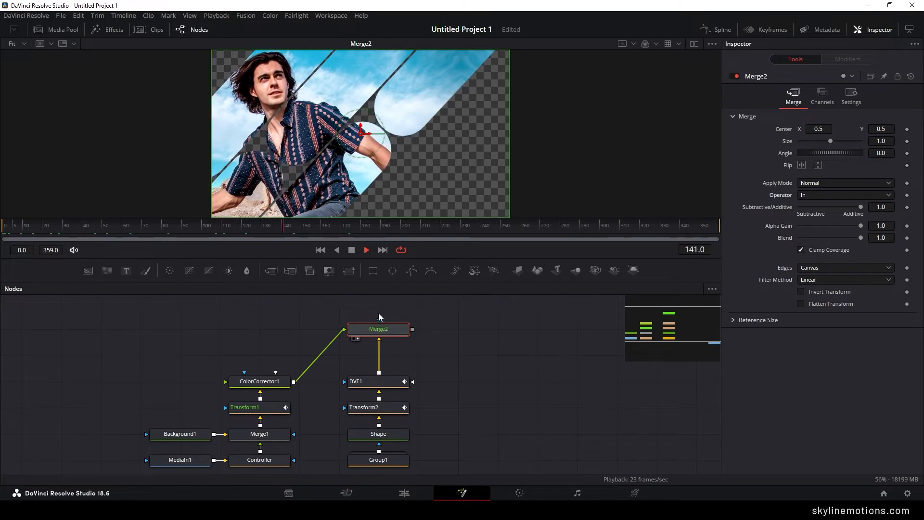
key("space")
- Move the Merge2 node down to sit directly above DVE1
left_click_drag(390, 329, 391, 345)
left_click_drag(471, 375, 377, 348)
left_click(379, 348)
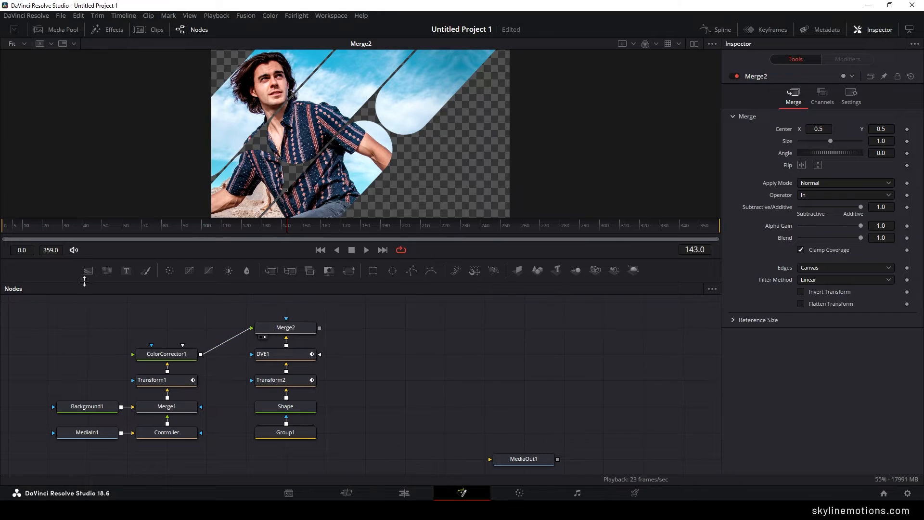
- Add a Background node beside the pattern column, merge Merge2's output over it, and view the new merge
left_click_drag(87, 272, 399, 392)
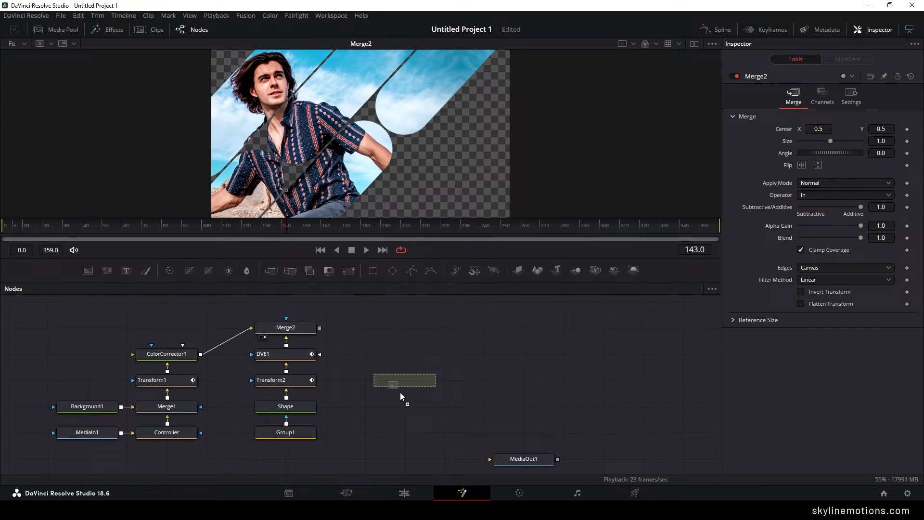
left_click(458, 378)
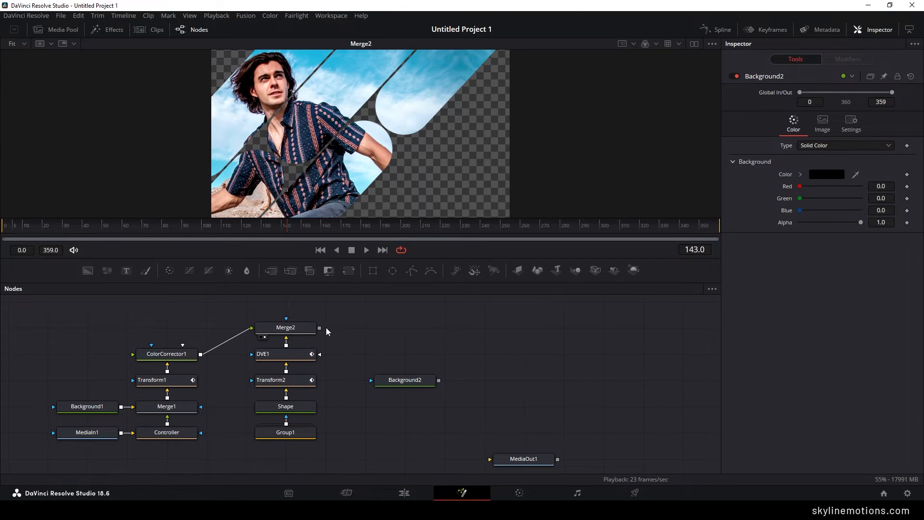
left_click_drag(320, 328, 417, 327)
key("1")
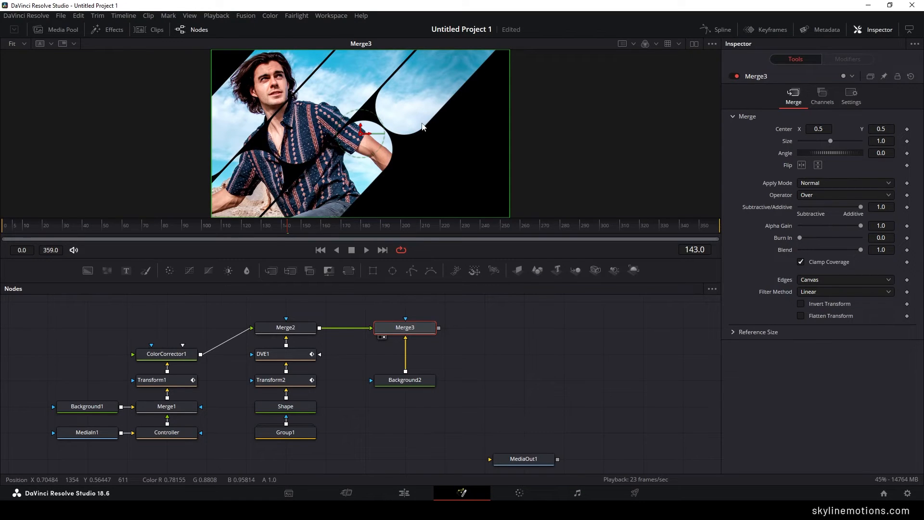
- Set Background2's color to white (#ffffff)
left_click(412, 381)
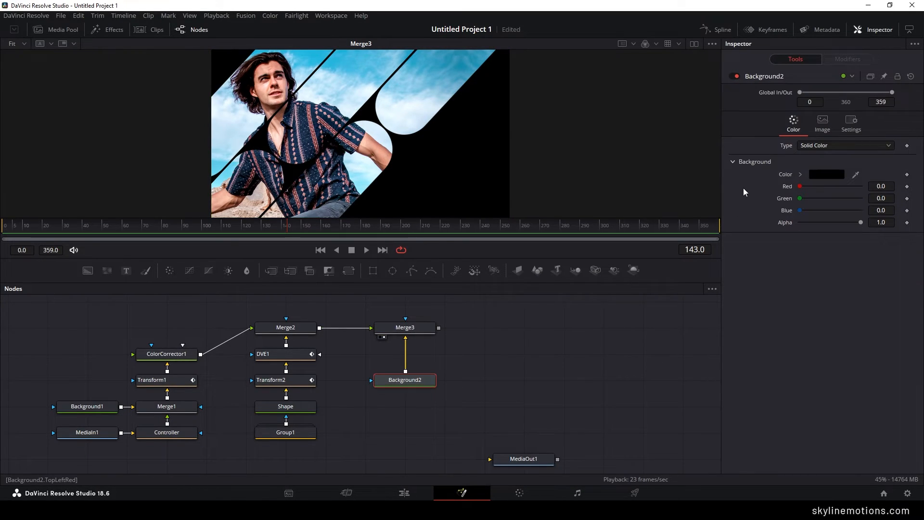
left_click(812, 174)
left_click(442, 240)
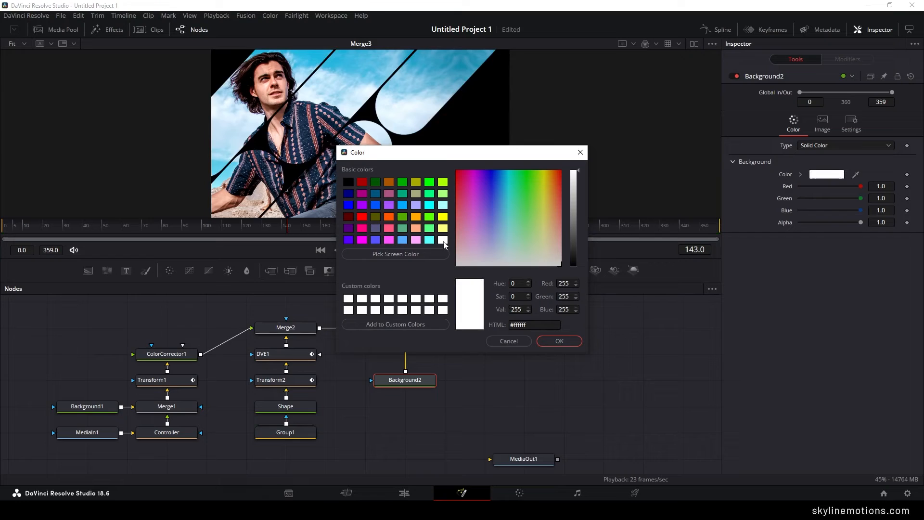
left_click(559, 341)
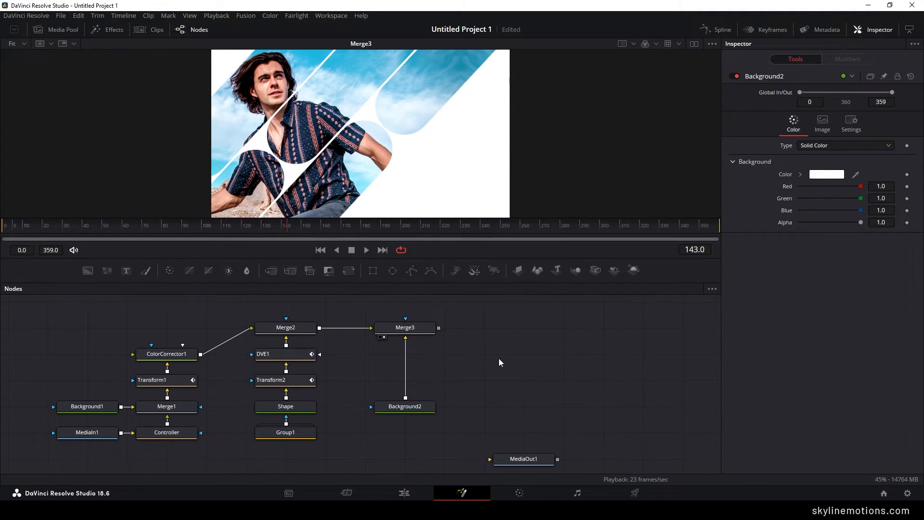
- Add a Text node to the right of Background2 with the text "01"
left_click_drag(127, 270, 482, 371)
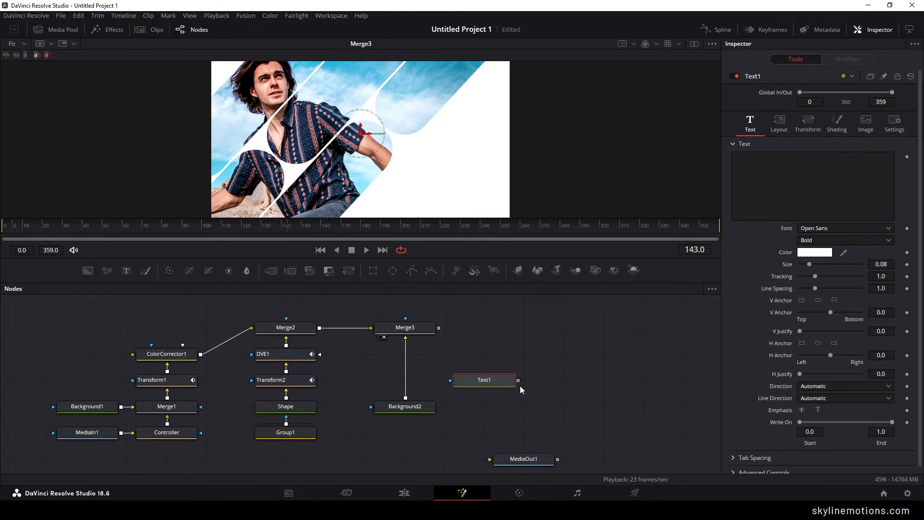
left_click(762, 191)
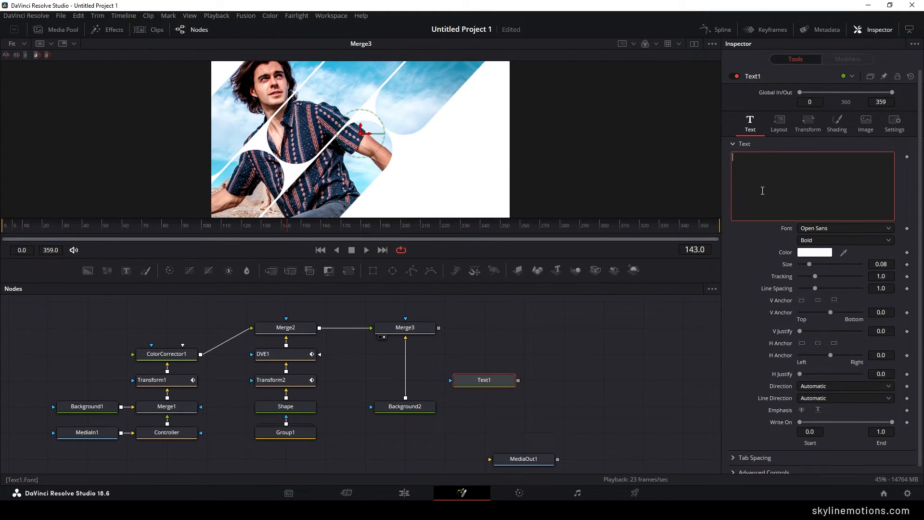
type("01")
- Set the Text1 font to Akshar with the Regular style
left_click(824, 229)
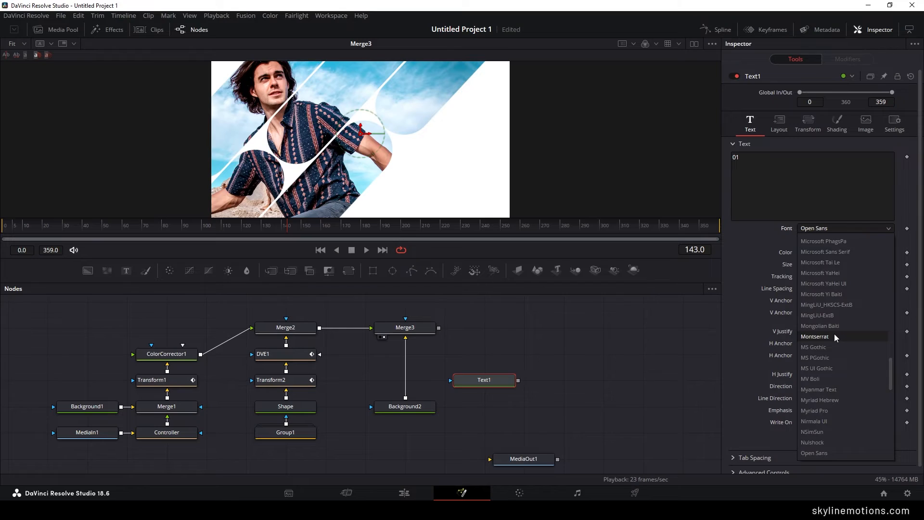
type("akshar")
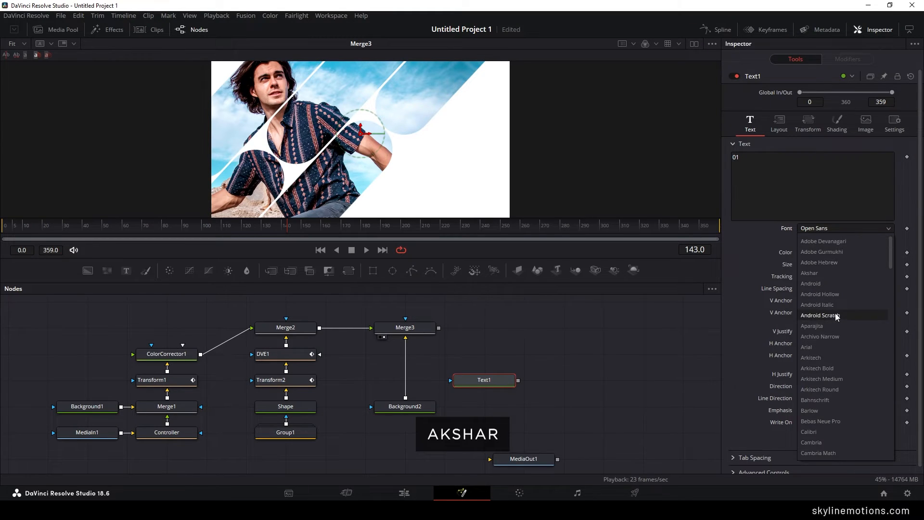
left_click(810, 273)
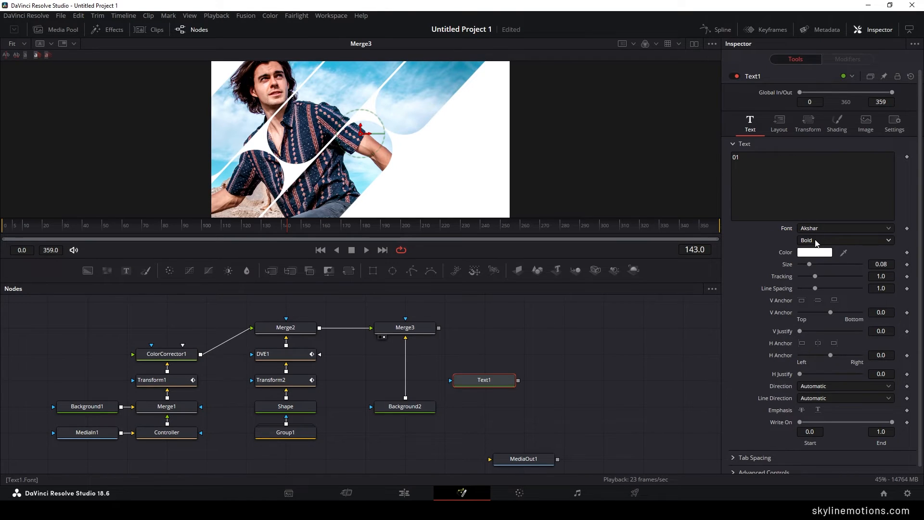
left_click(821, 246)
left_click(812, 264)
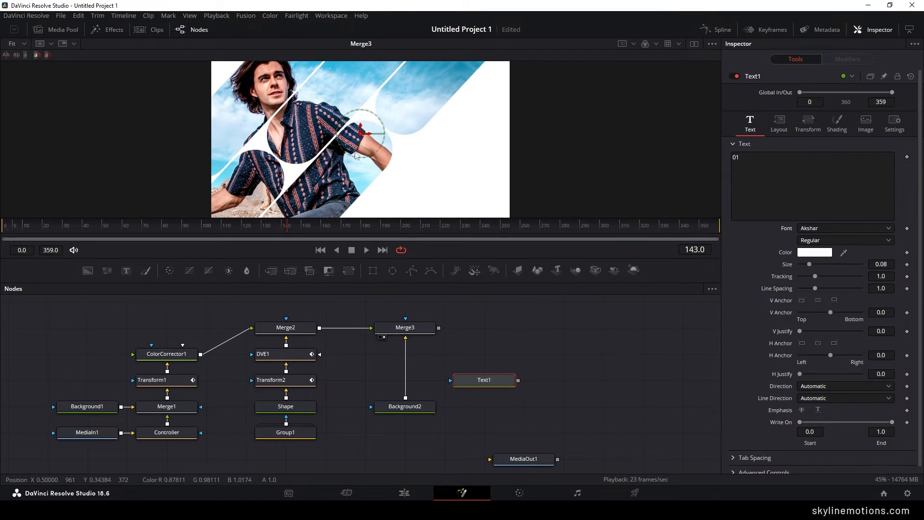
- Position the "01" text in the white area at the frame's lower right and color it blue-violet
left_click_drag(362, 133, 457, 164)
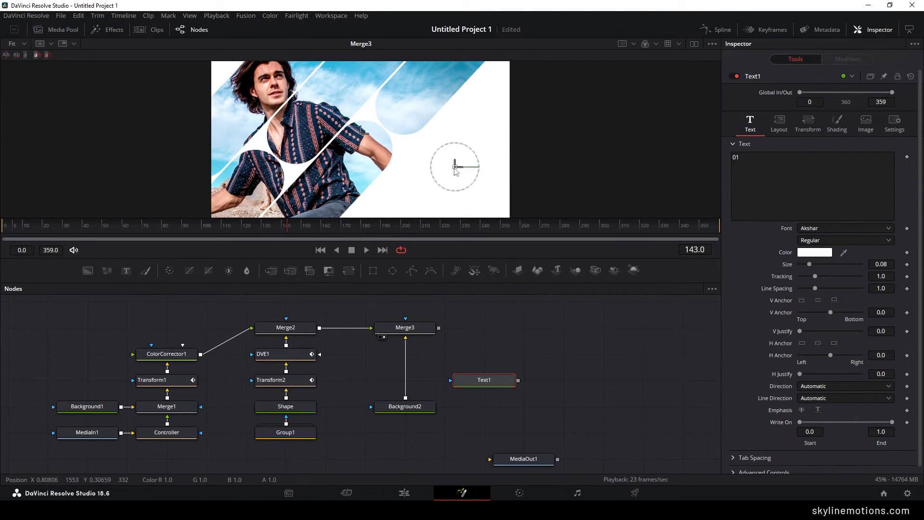
left_click(818, 252)
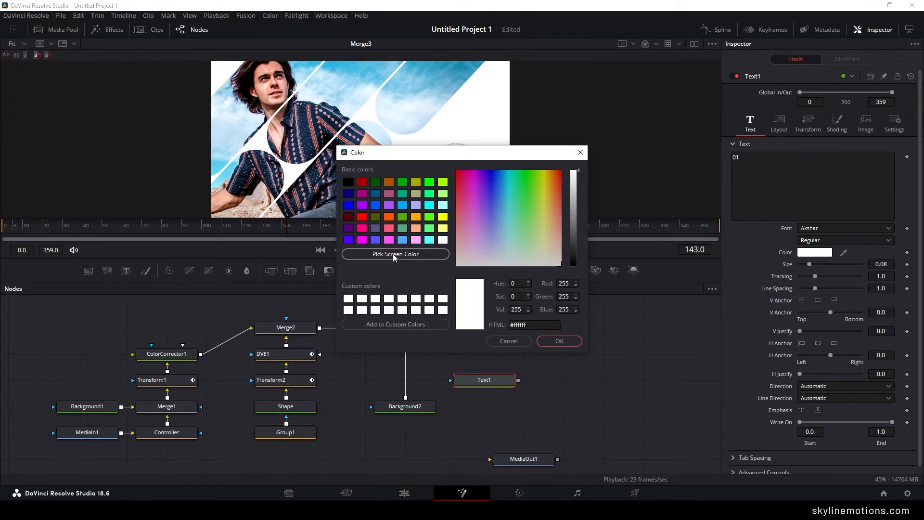
left_click(348, 240)
left_click(559, 340)
- Move Text1 above MediaOut1, insert a Merge node between Background2 and Merge3, and connect Text1 as its foreground
left_click_drag(487, 381, 525, 381)
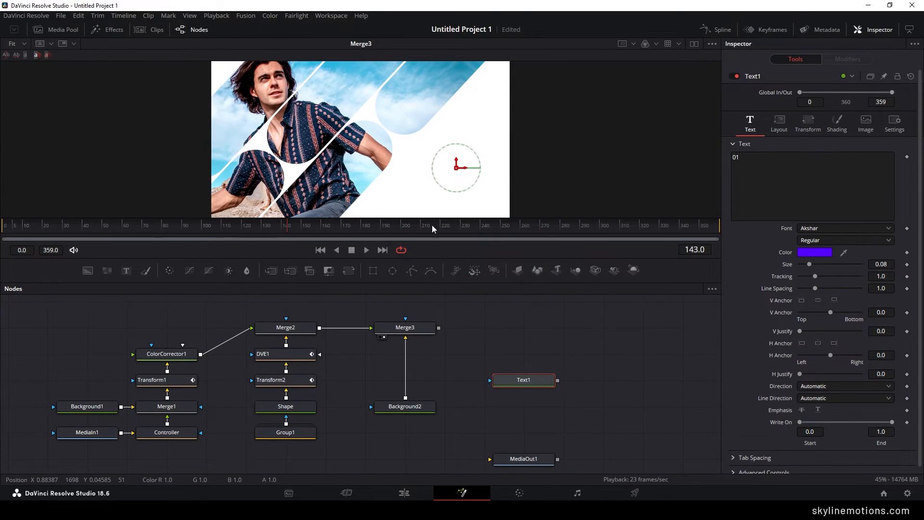
left_click(440, 377)
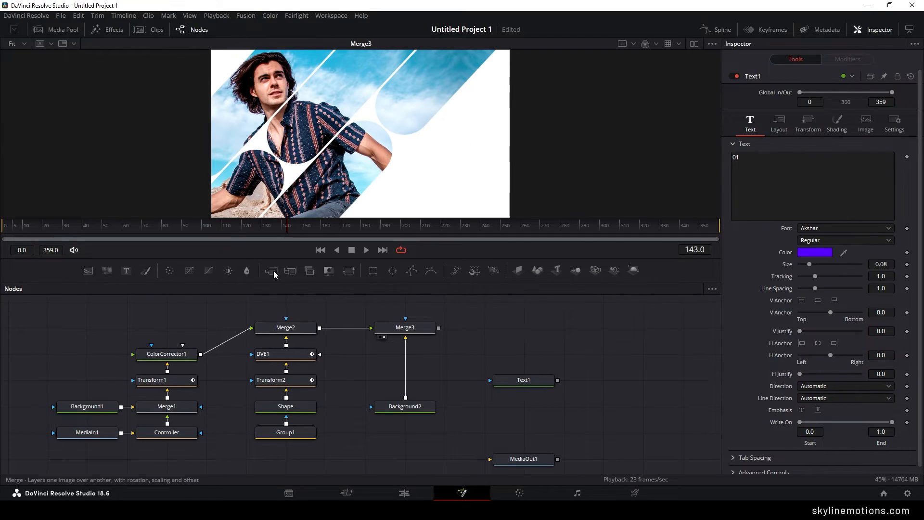
left_click_drag(273, 270, 428, 375)
key("shift")
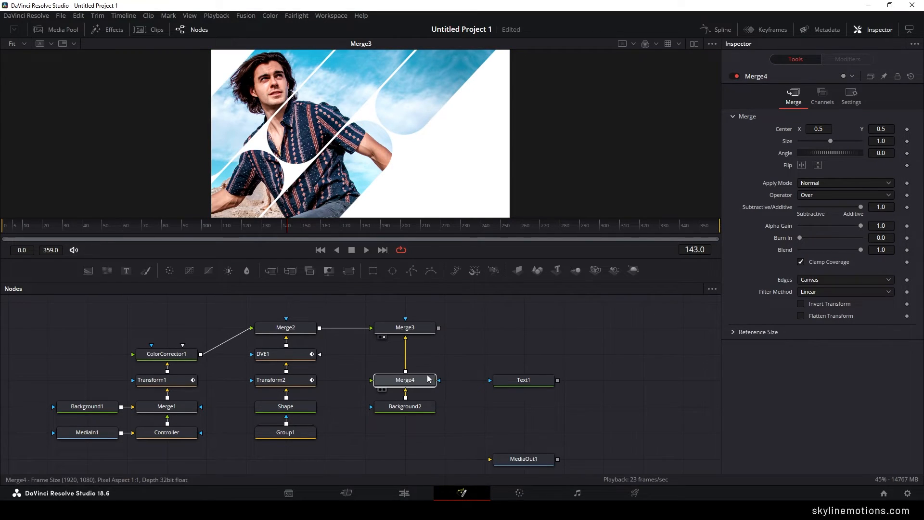
left_click(415, 380)
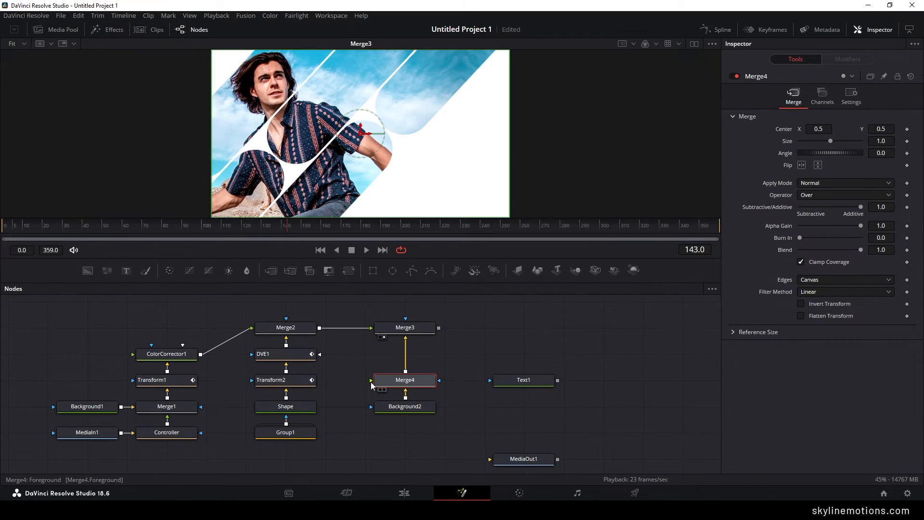
left_click_drag(371, 382, 539, 383)
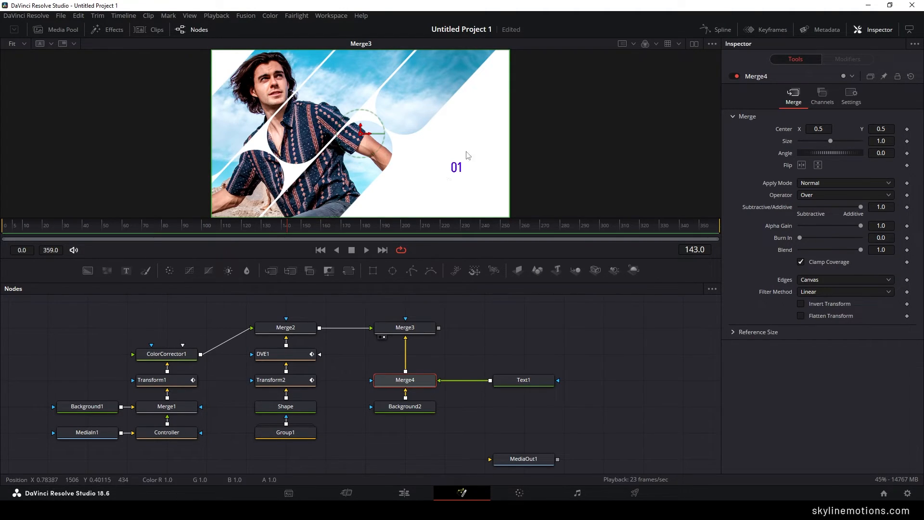
- Set Text1's size to 0.5 and show the guides in the viewer
left_click(526, 377)
left_click_drag(808, 264, 860, 274)
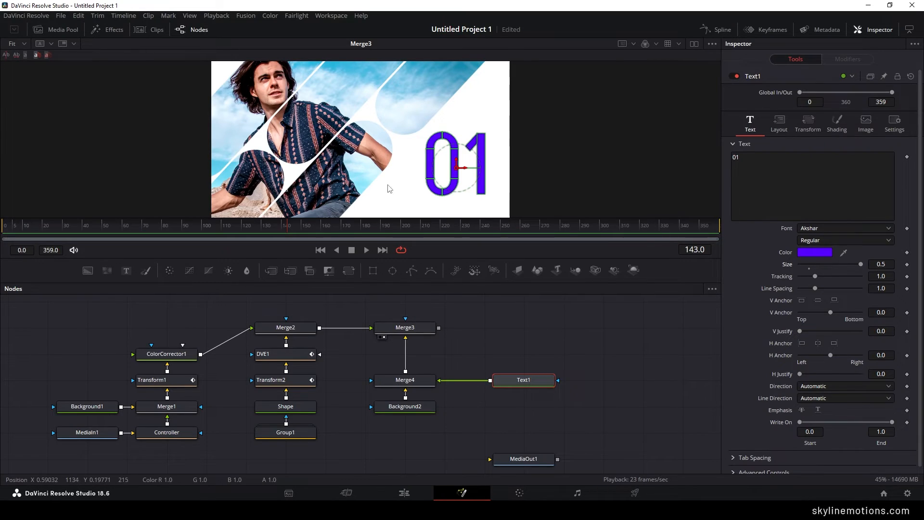
right_click(338, 107)
mouse_move(385, 129)
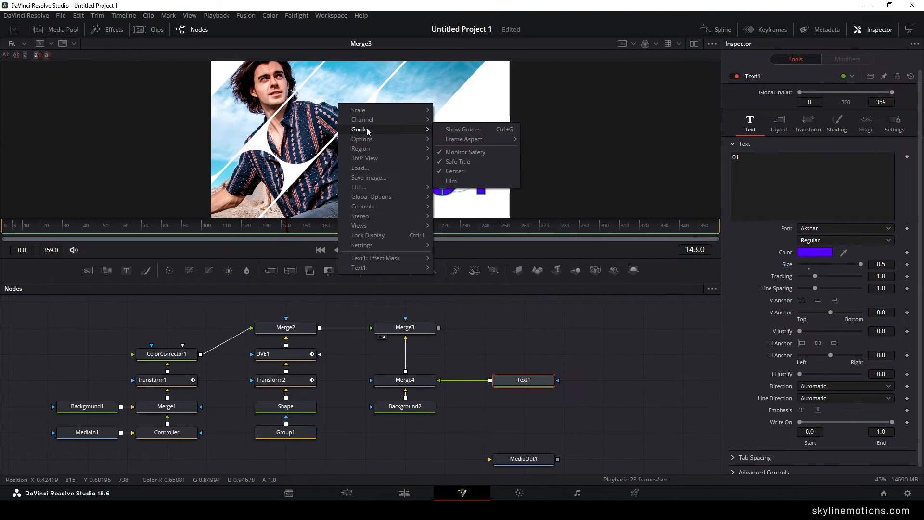
left_click(460, 128)
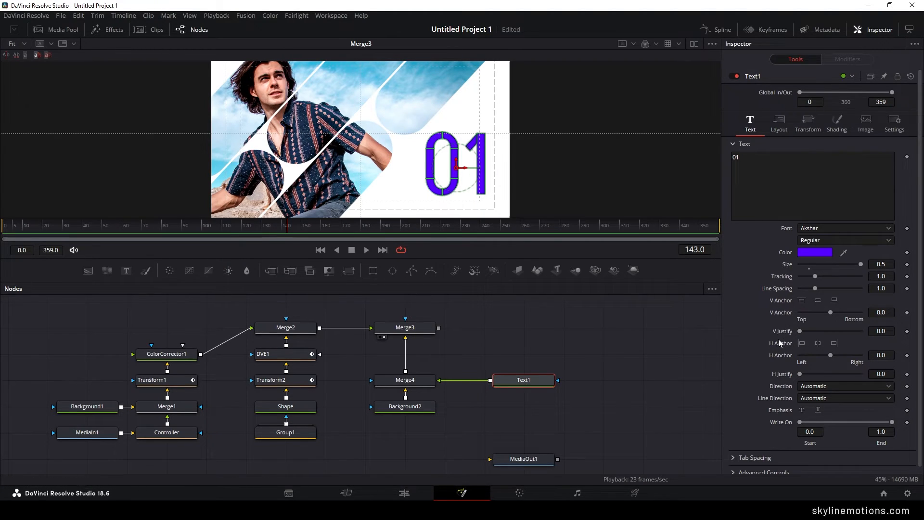
- Anchor the "01" text horizontally to its right edge and align it with the safe-area guide at the frame's lower right
left_click(834, 345)
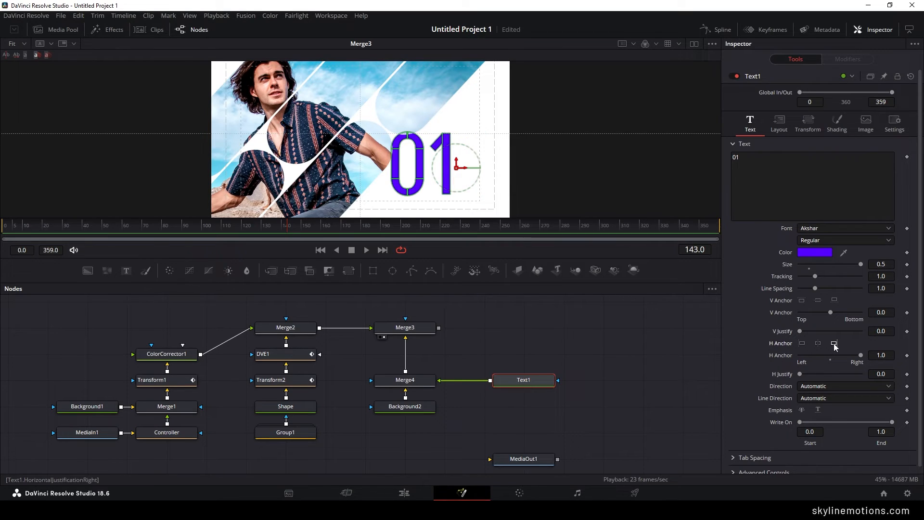
left_click_drag(463, 172, 503, 176)
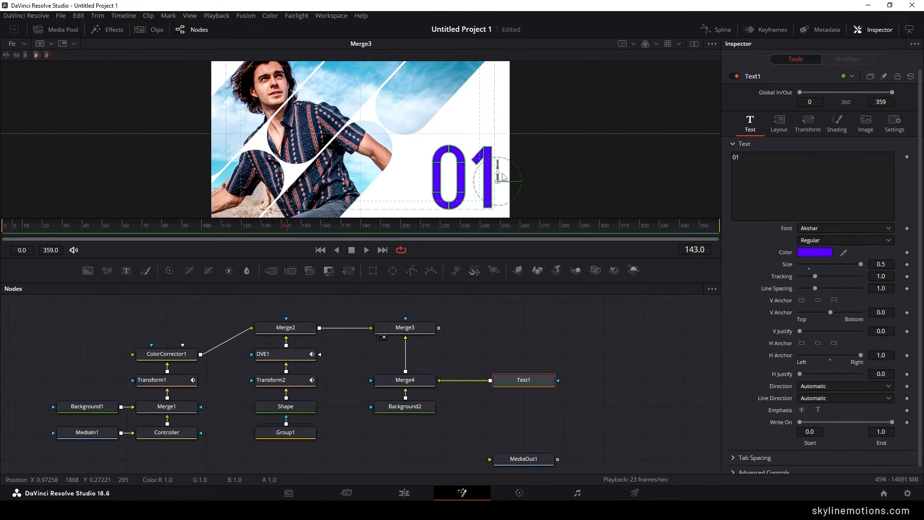
left_click_drag(516, 129, 517, 134)
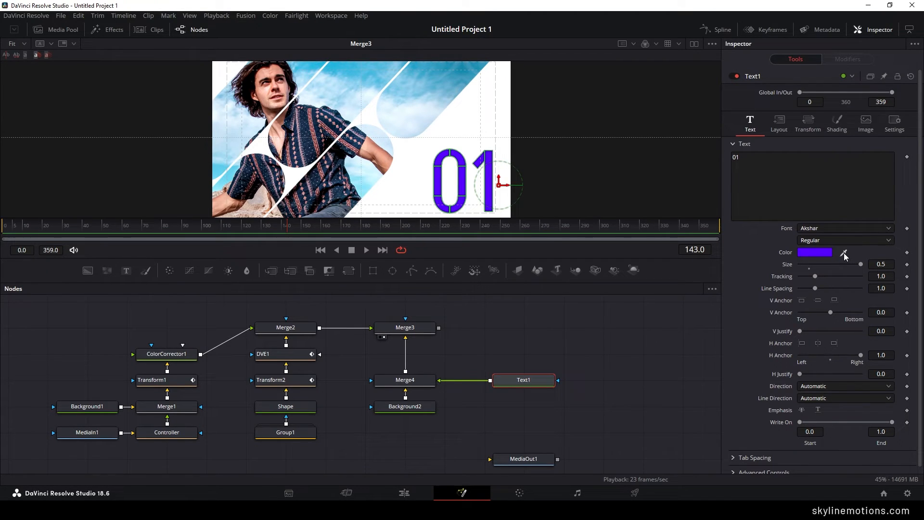
- Sample the photo's sky blue for the "01" text, then change its color to a more saturated basic sky blue
left_click_drag(843, 253, 356, 75)
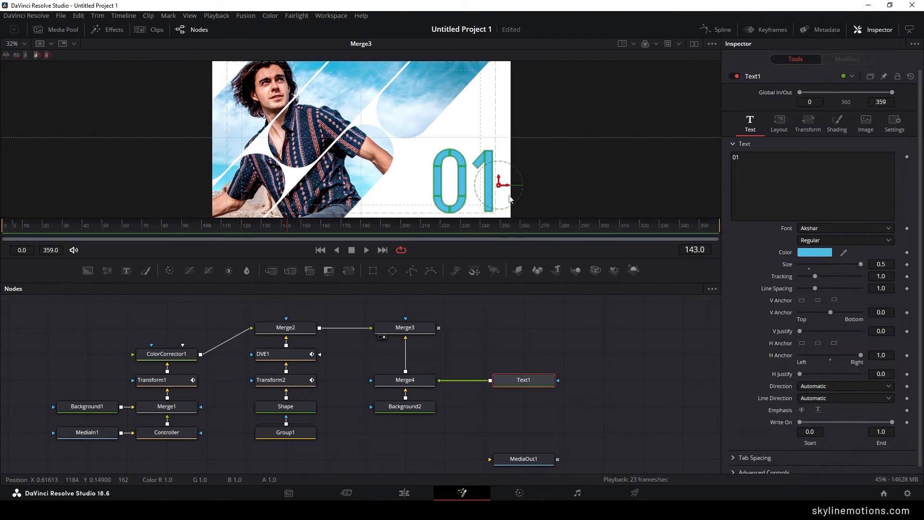
left_click(809, 255)
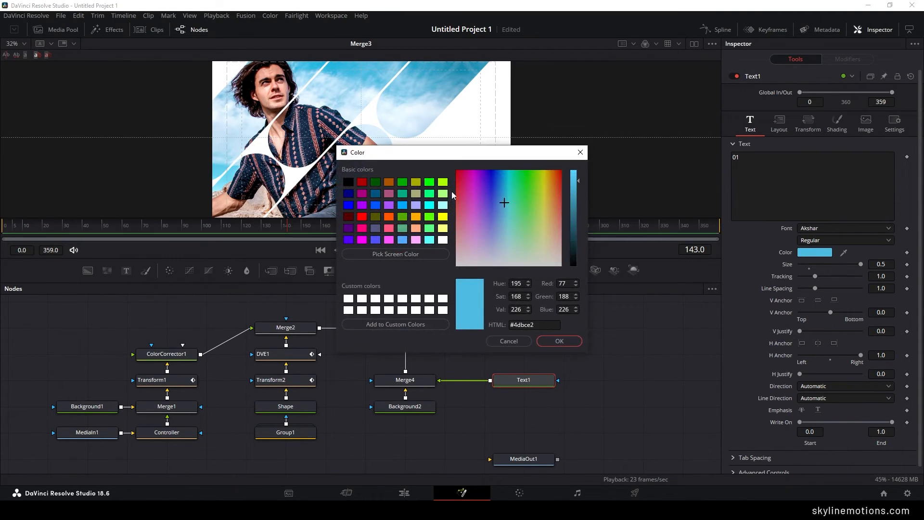
left_click_drag(426, 160, 282, 184)
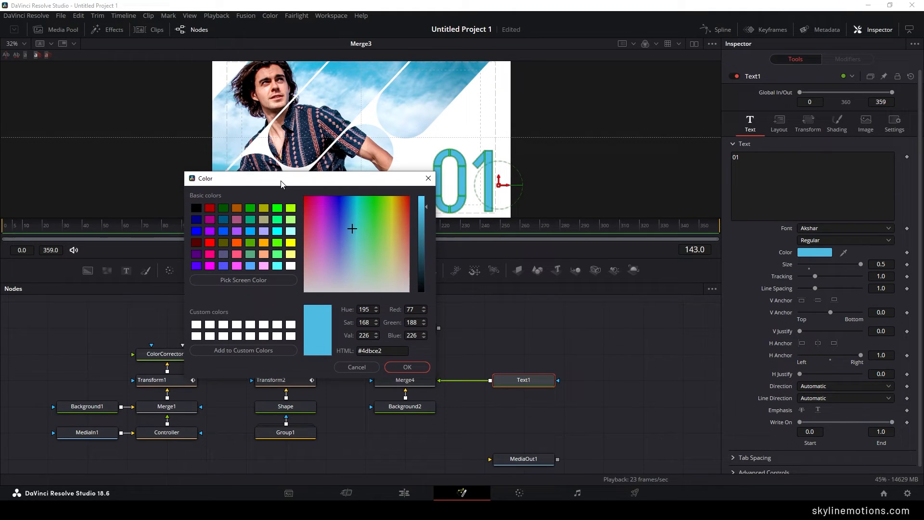
left_click(250, 231)
left_click(408, 367)
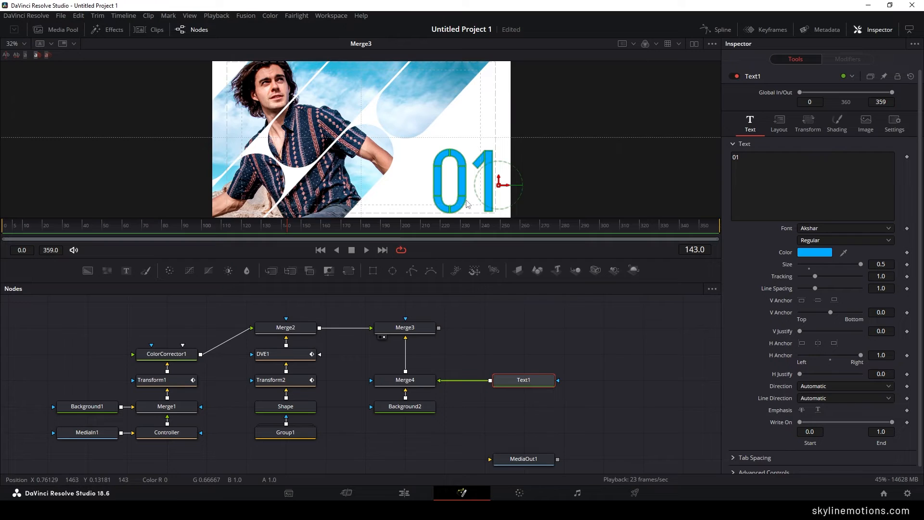
- Keyframe Merge4's Blend at 0.2 on frame 90 and at 0.0 on frame 30 so the "01" fades in
left_click(182, 235)
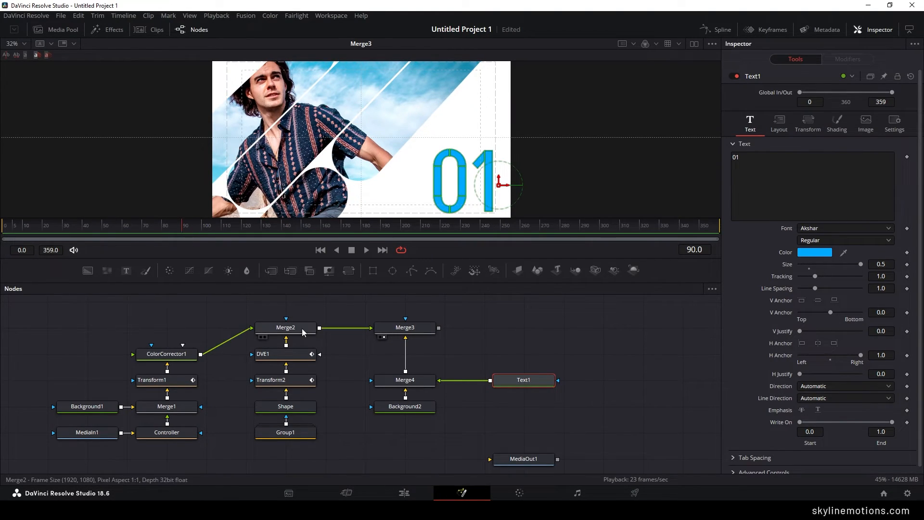
left_click(421, 385)
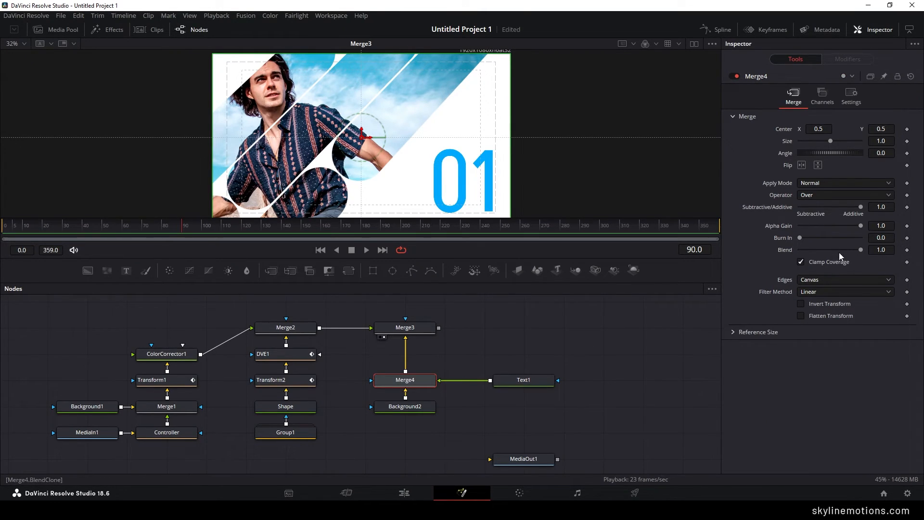
left_click_drag(860, 249, 815, 250)
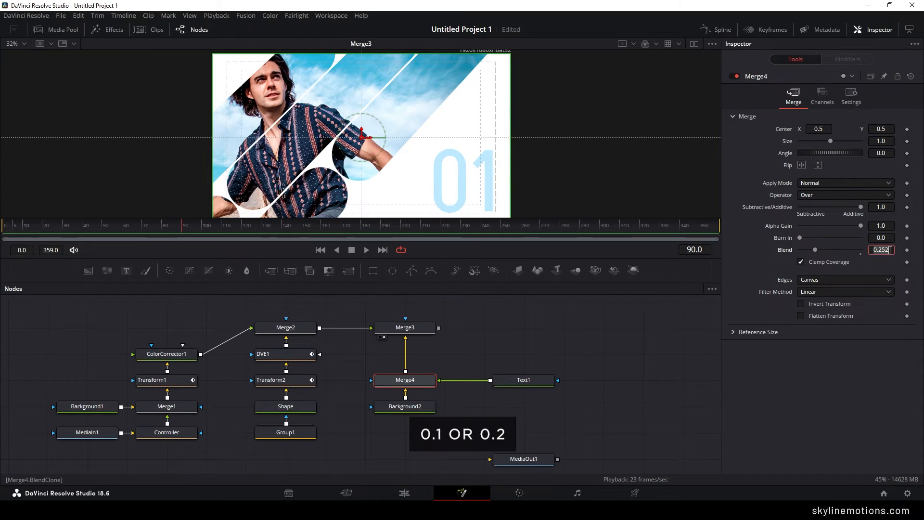
type("0.")
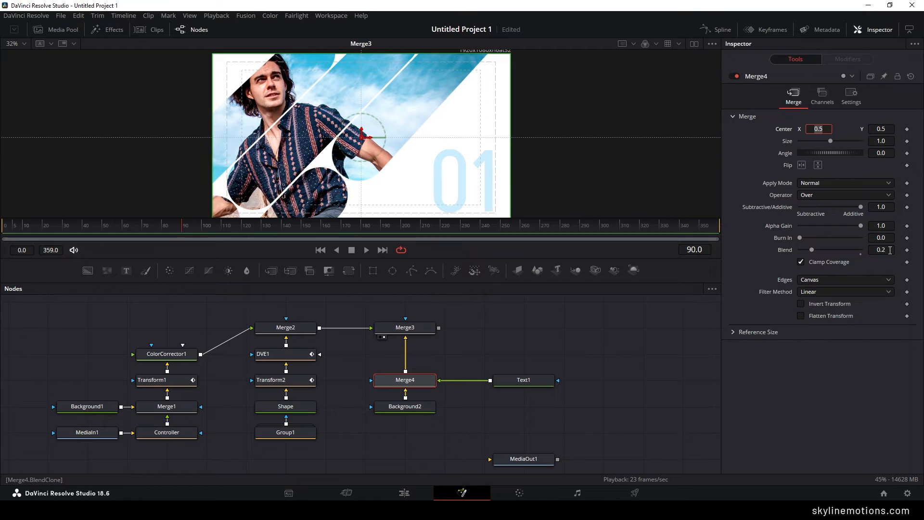
right_click(785, 250)
left_click(802, 256)
left_click_drag(158, 226, 66, 228)
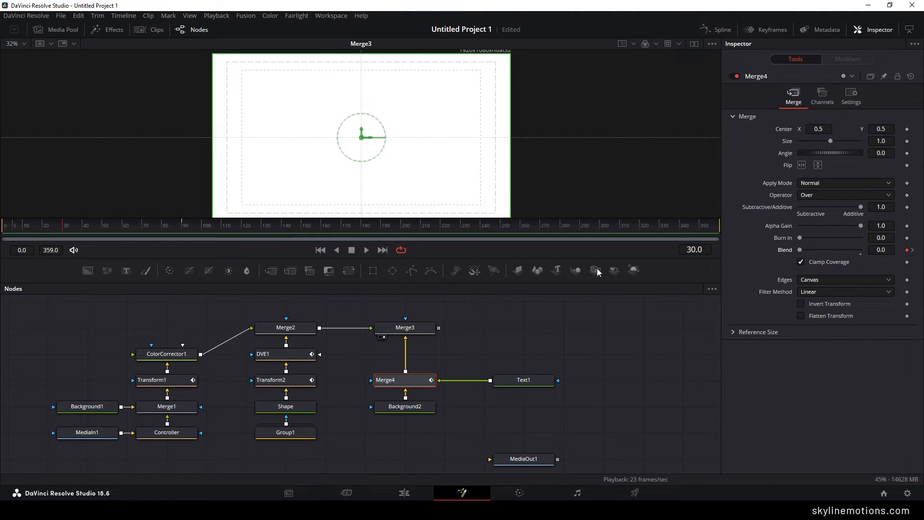
- Keyframe Merge4's Blend at 0.2 on frame 270 and at 0.0 on frame 330 so the "01" fades out
left_click_drag(460, 226, 542, 229)
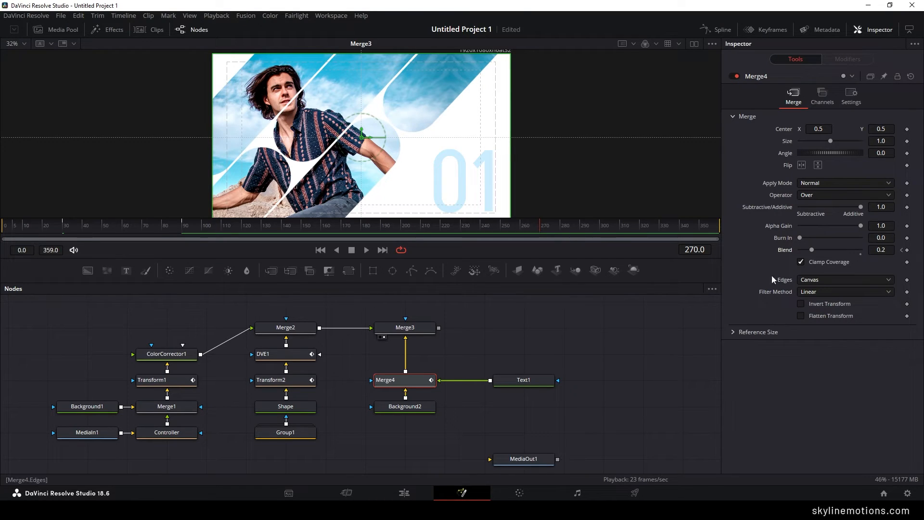
right_click(783, 250)
left_click(790, 255)
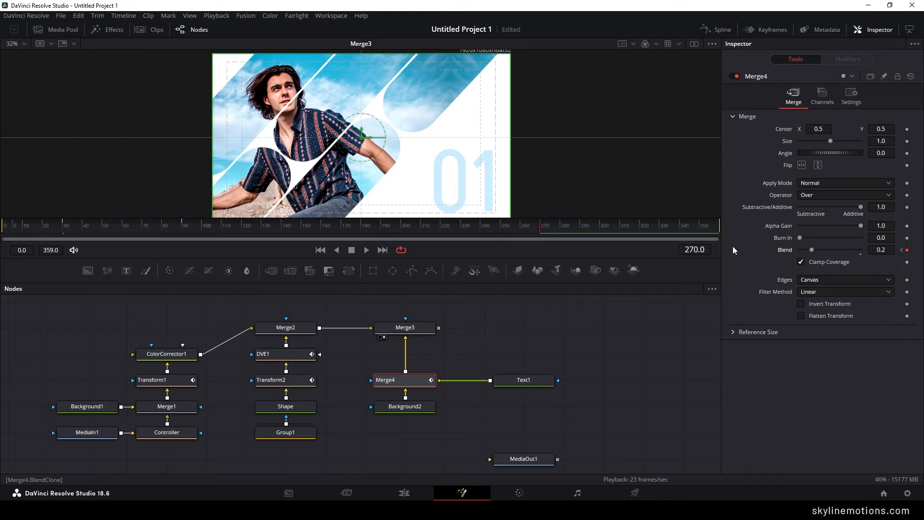
left_click_drag(547, 228, 661, 231)
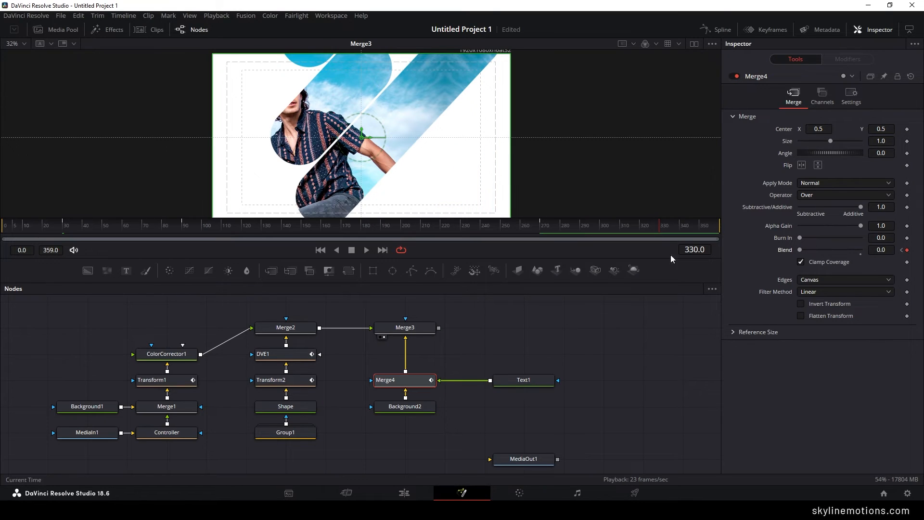
- Go to frame 199, add a new Text node beyond Merge3, show it in the viewer, and enter the text "Elegant"
left_click_drag(505, 229, 401, 230)
left_click_drag(538, 348, 447, 378)
left_click_drag(423, 416, 384, 415)
left_click(447, 379)
left_click_drag(444, 337, 418, 361)
left_click_drag(127, 276, 468, 363)
key("1")
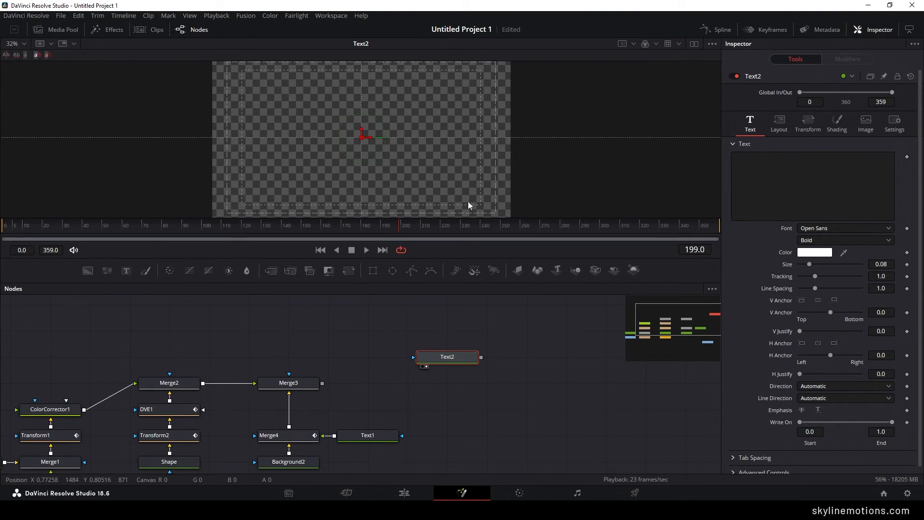
left_click(787, 195)
type("Elegant")
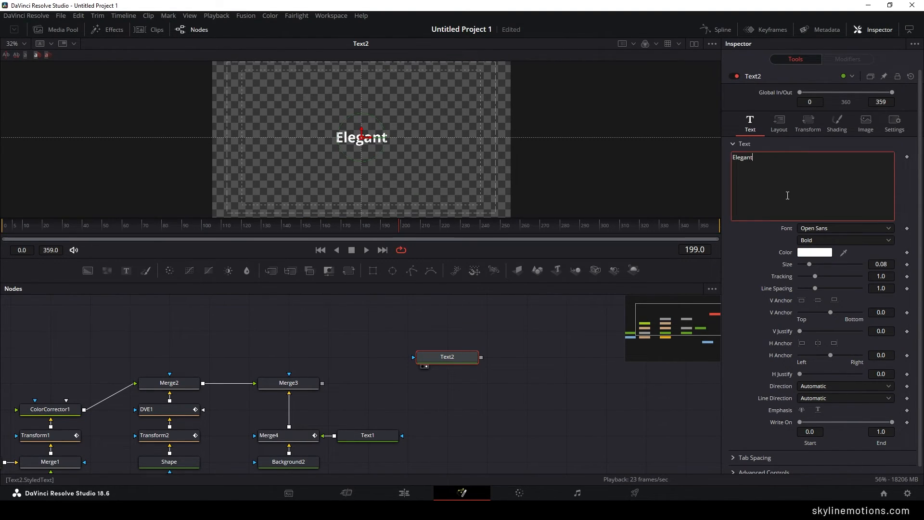
- Set the "Elegant" text to the Akshar font with the Light style and size 0.1
left_click(819, 229)
left_click(818, 273)
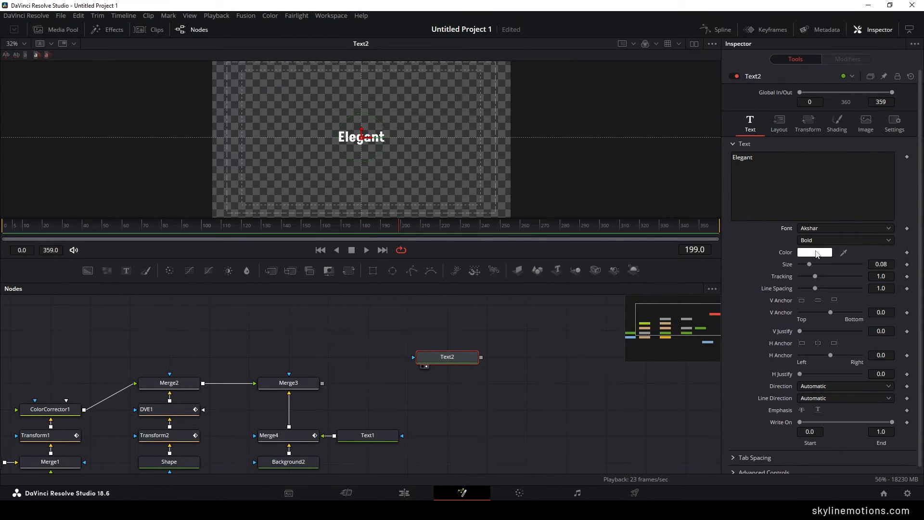
left_click(817, 242)
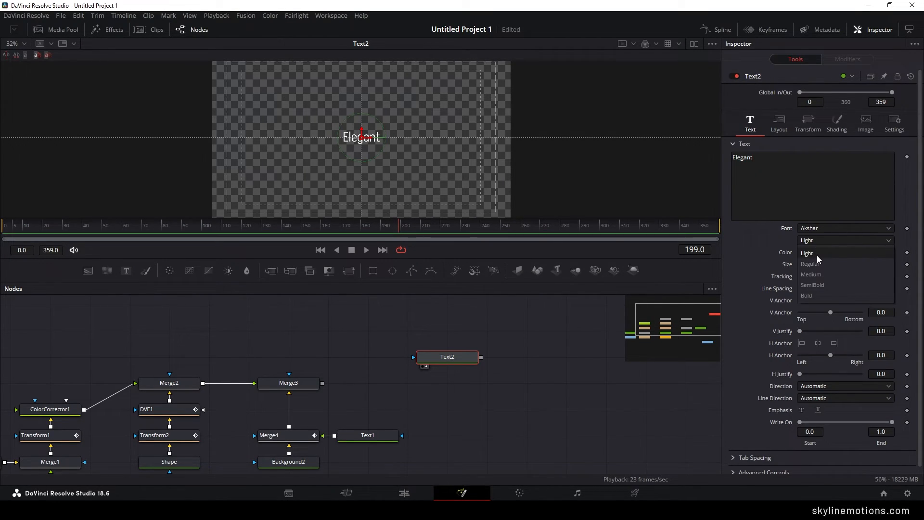
left_click(817, 256)
left_click_drag(812, 267, 817, 269)
double_click(882, 264)
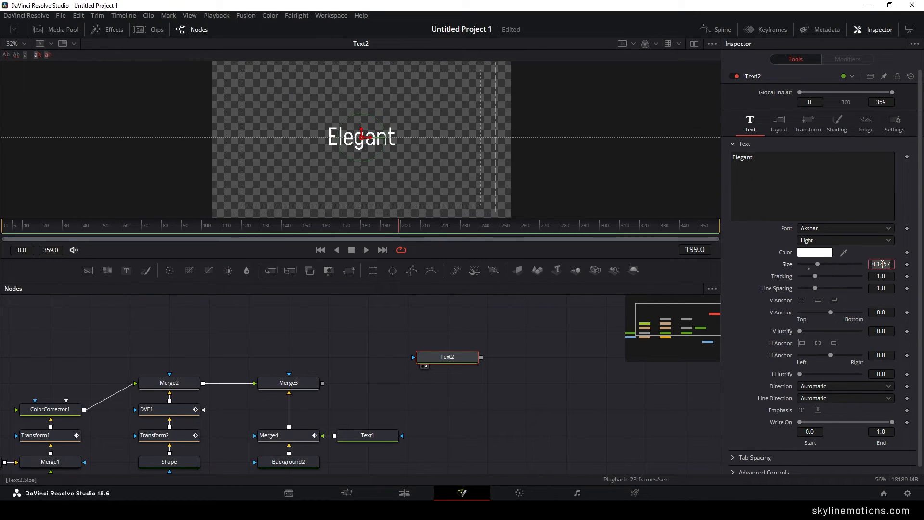
type("0.1")
key("Tab")
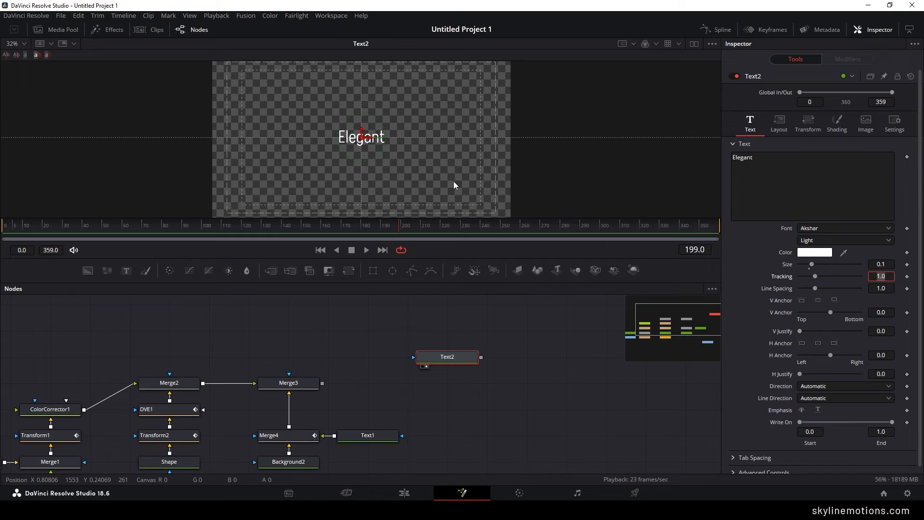
- Anchor the "Elegant" text horizontally to its right edge and position it just above the frame's center, ending at the vertical center guide
scroll(310, 150, "up", 2)
left_click_drag(435, 151, 380, 134)
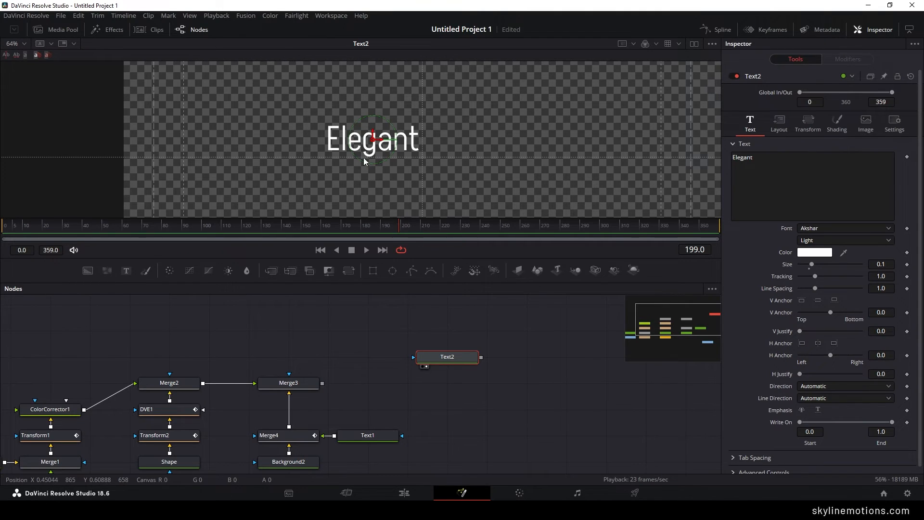
scroll(473, 143, "down", 2)
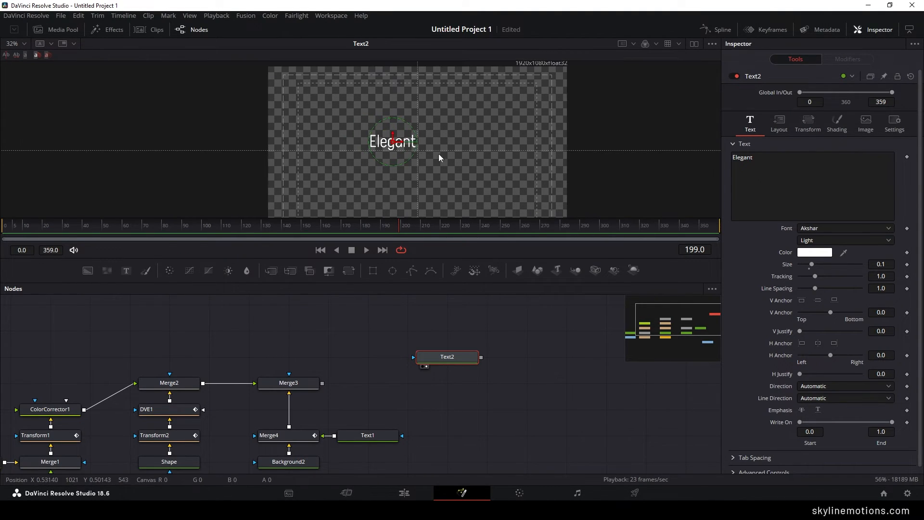
left_click_drag(340, 114, 458, 157)
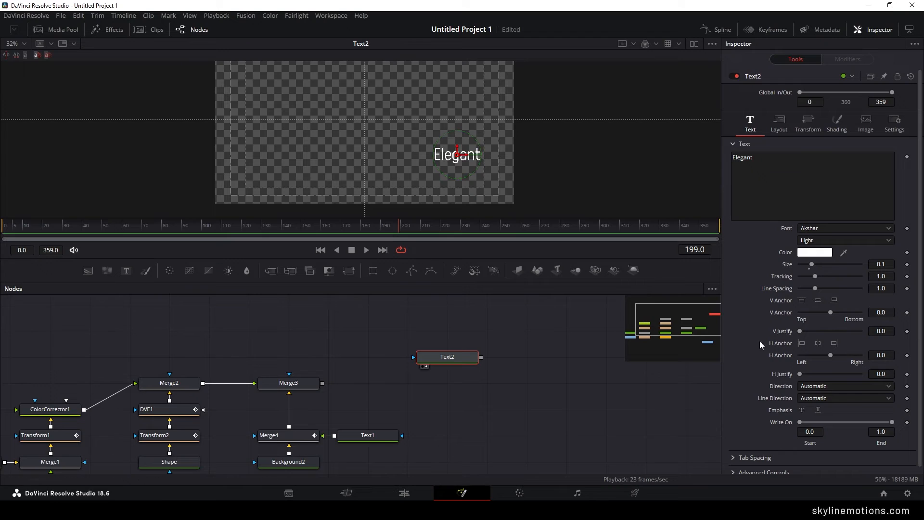
left_click(834, 343)
scroll(427, 172, "up", 1)
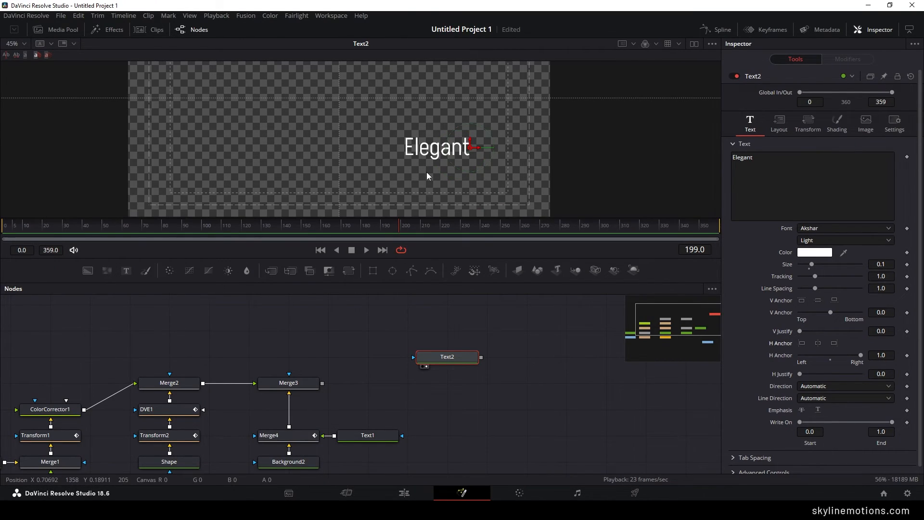
left_click_drag(426, 172, 461, 207)
left_click_drag(504, 186, 375, 115)
scroll(376, 115, "up", 2)
left_click_drag(401, 75, 434, 93)
mouse_move(416, 137)
left_mouse_down()
mouse_move(426, 114)
mouse_move(413, 120)
mouse_move(428, 129)
left_mouse_up()
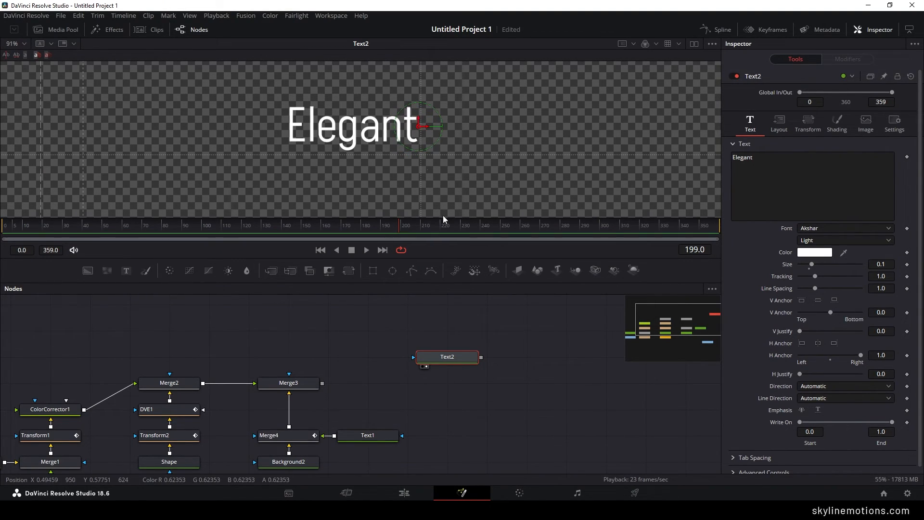
key("ctrl+f")
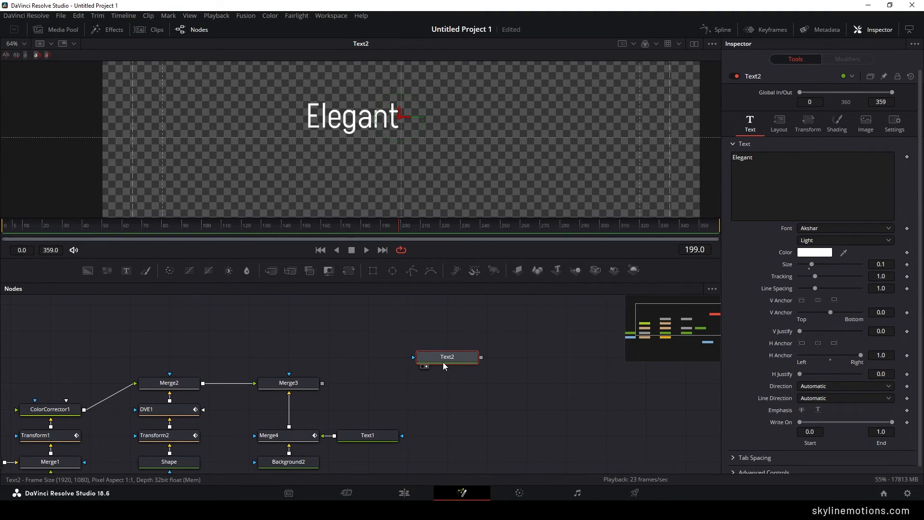
- Duplicate the Text2 node, place the copy directly beneath it, and rename the copy Text3
key("ctrl+v")
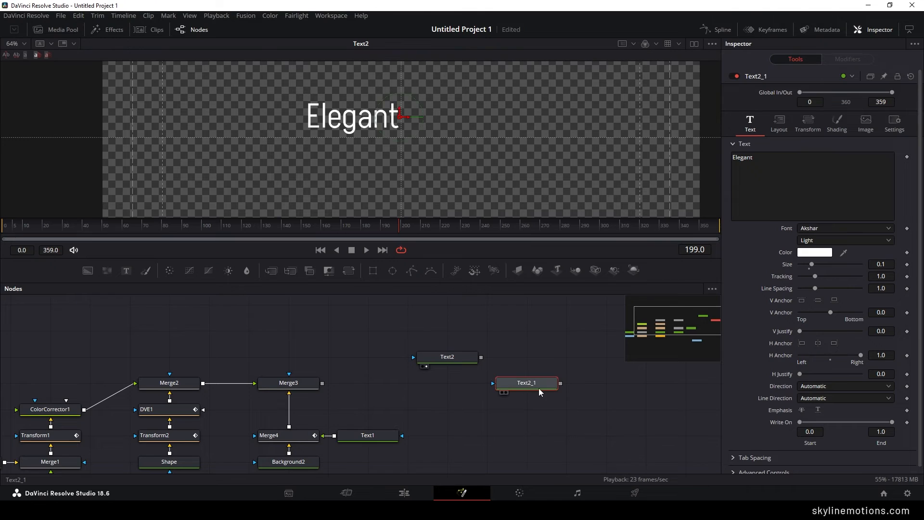
left_click_drag(538, 388, 467, 391)
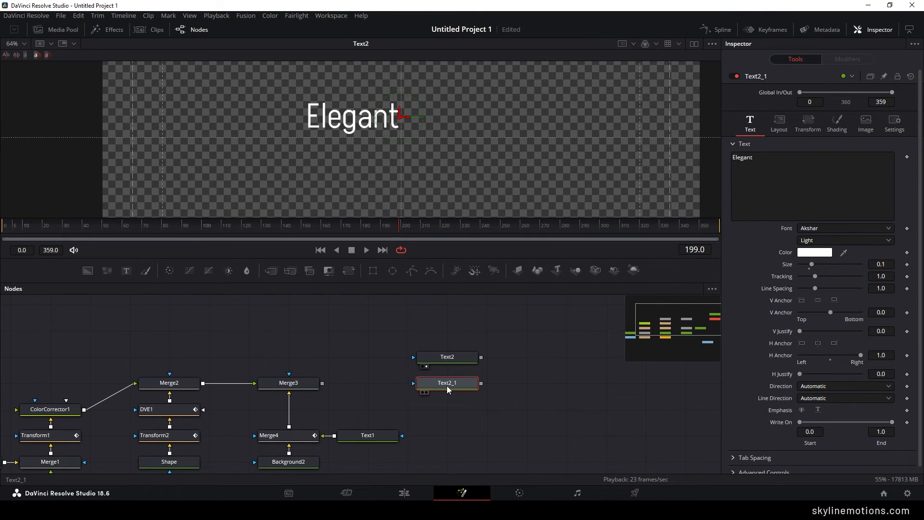
key("F2")
left_click_drag(413, 242, 400, 242)
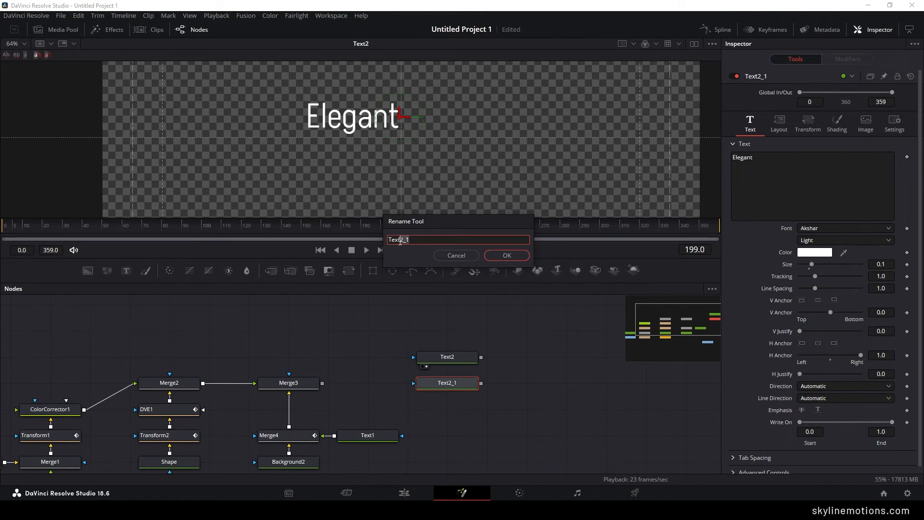
type("3")
key("Return")
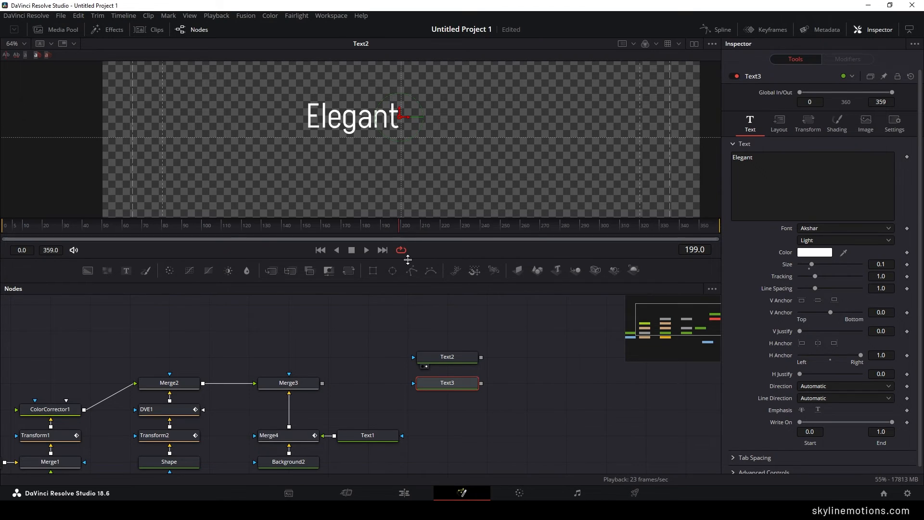
- Merge Text2 over Text3 in a new Merge node shown in the viewer, and change Text3's text to "SLIDESHOW"
left_click(503, 381)
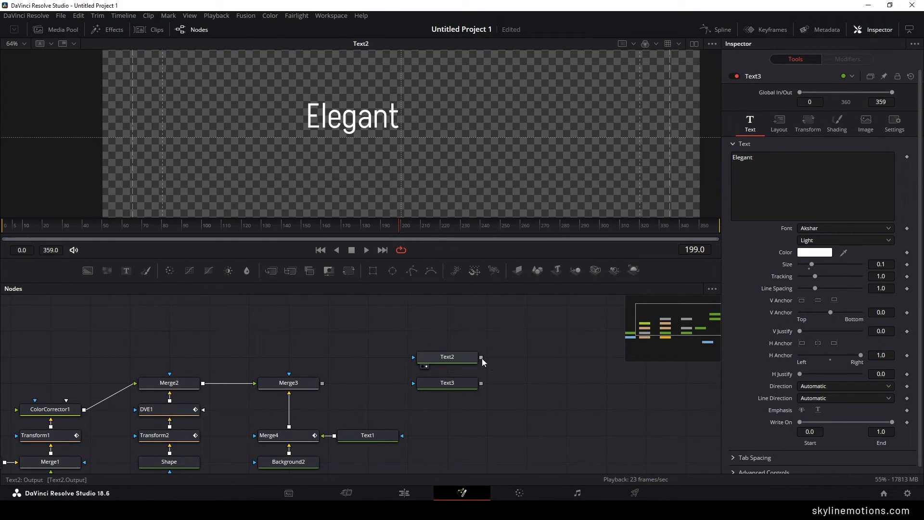
left_click_drag(481, 357, 541, 177)
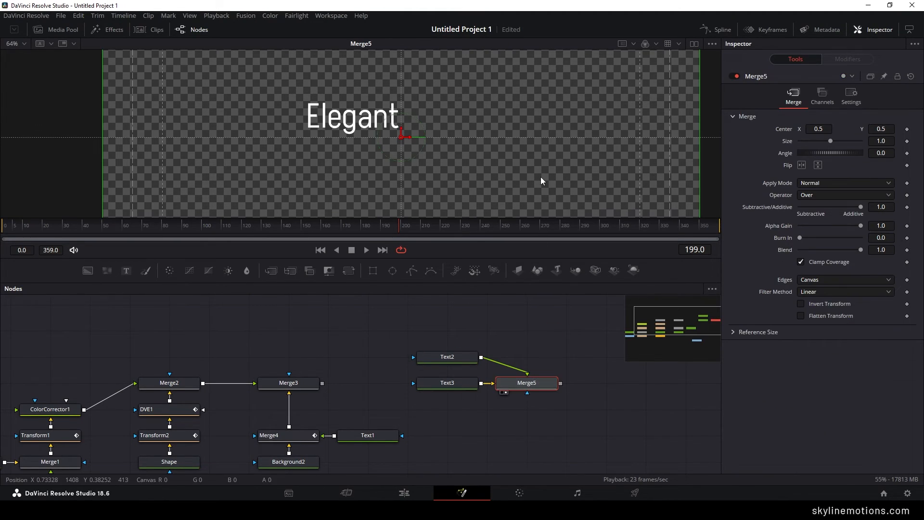
left_click(447, 392)
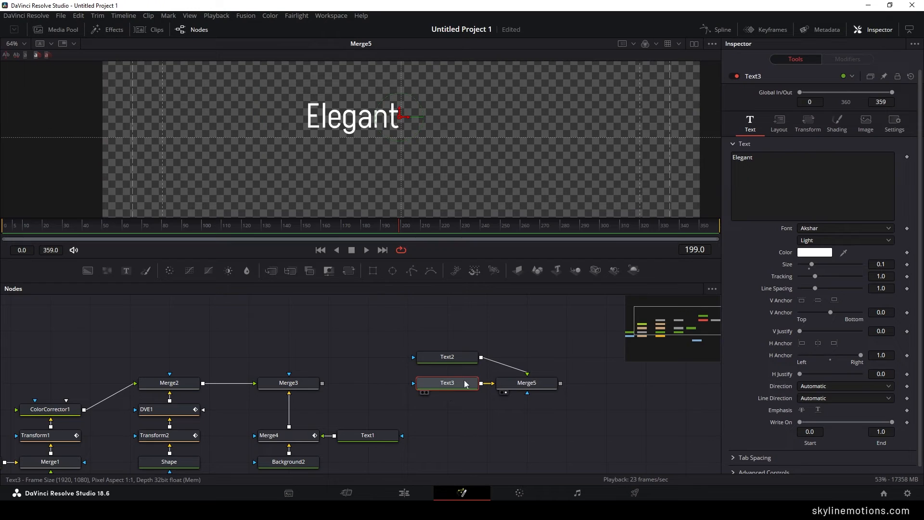
left_click(755, 195)
key("ctrl+a")
type("SLIDESHOW")
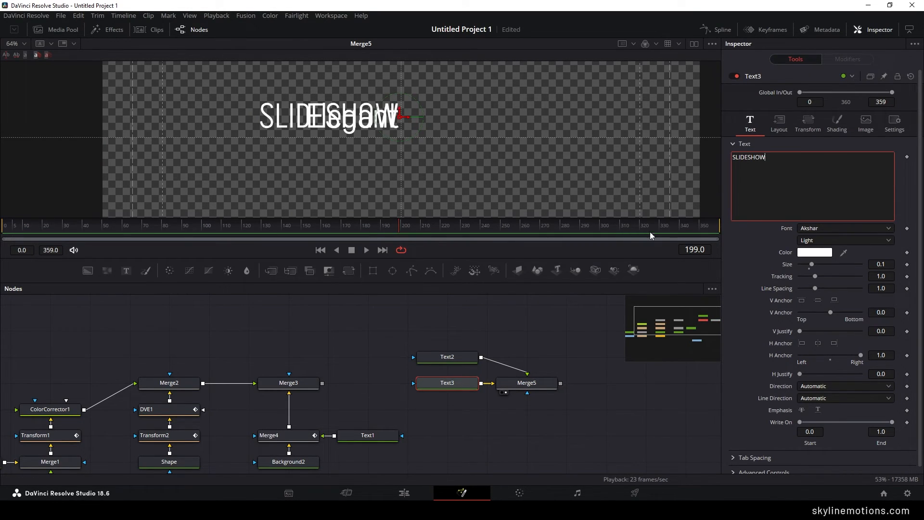
- Give the "SLIDESHOW" text the Regular style and place it directly below "Elegant", with their right ends aligned
left_click(817, 241)
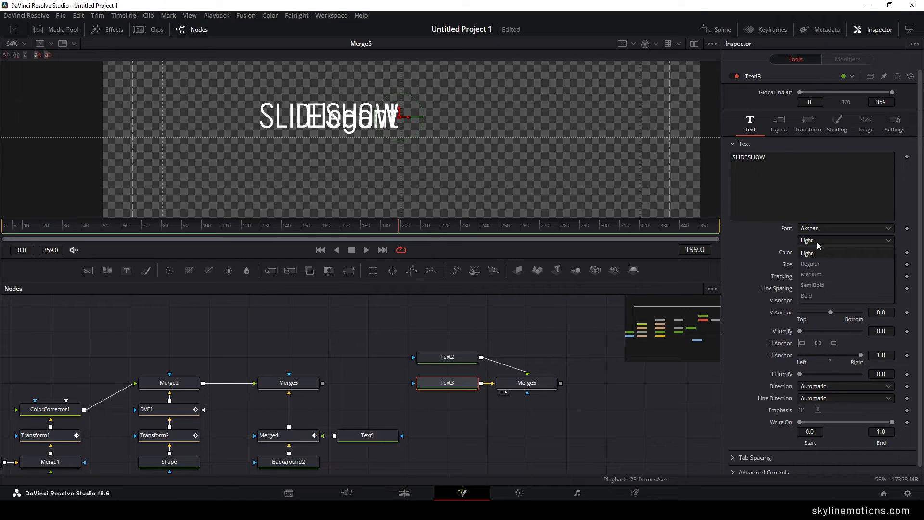
left_click(813, 263)
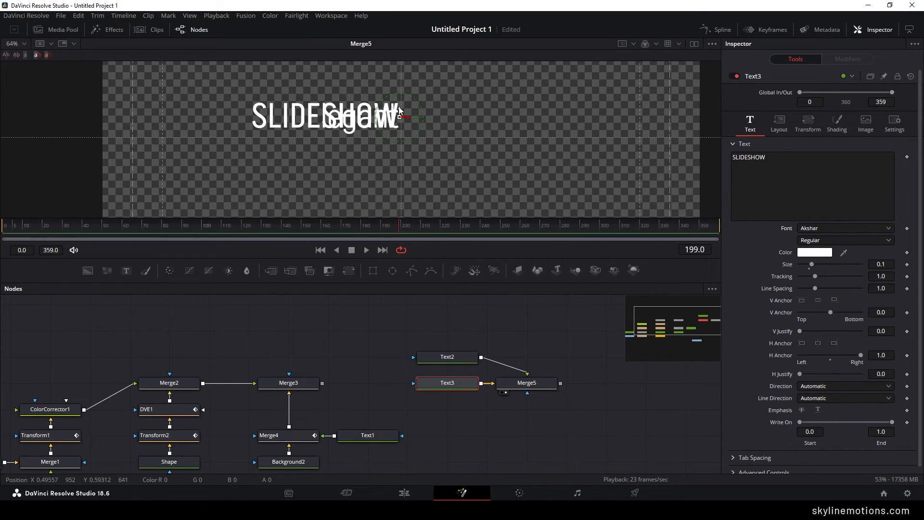
left_click_drag(401, 111, 402, 150)
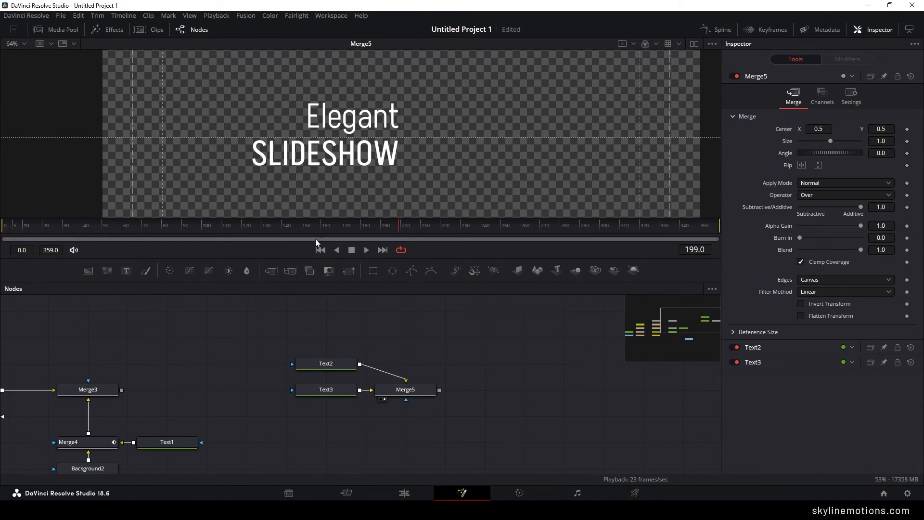
- Mask Text2 with a rectangle about 0.33 high, centered at about X 0.249, Y 0.665 so its lower edge meets the horizontal center guide
left_click_drag(373, 270, 332, 362)
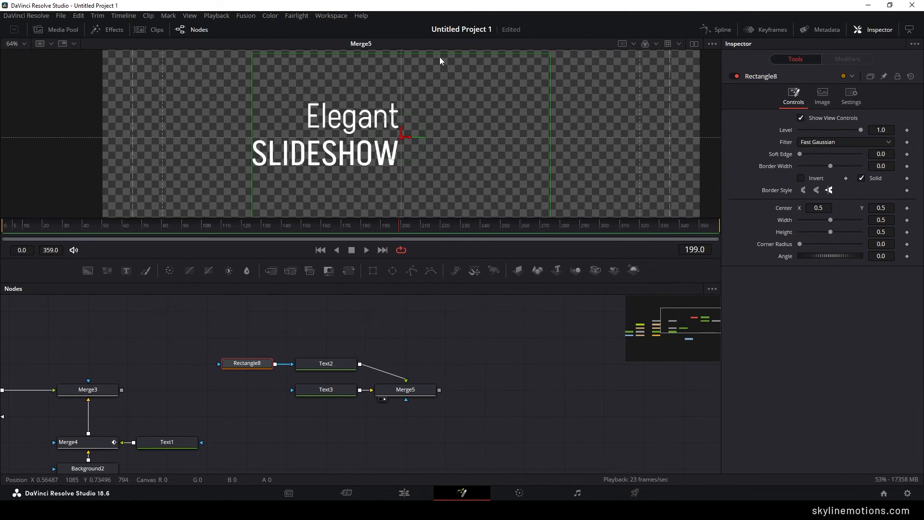
left_click_drag(440, 57, 440, 82)
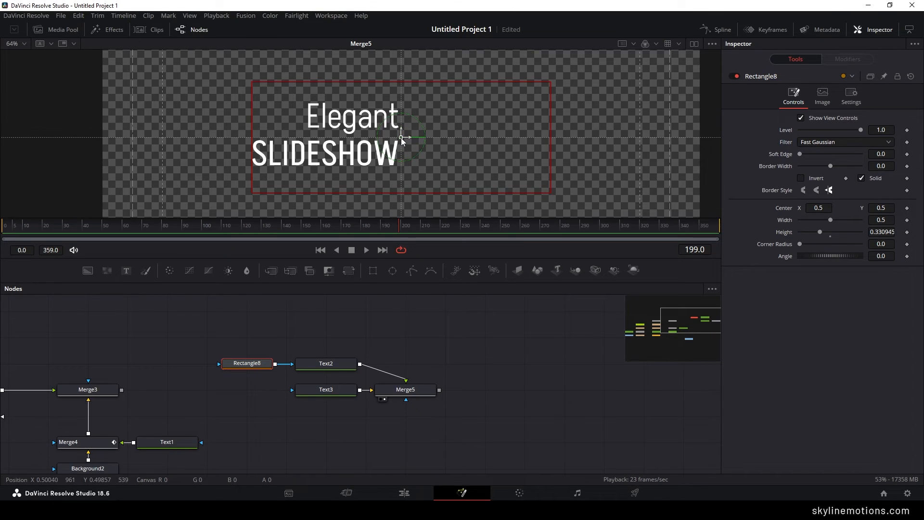
left_click_drag(401, 138, 315, 118)
left_click_drag(491, 180, 490, 171)
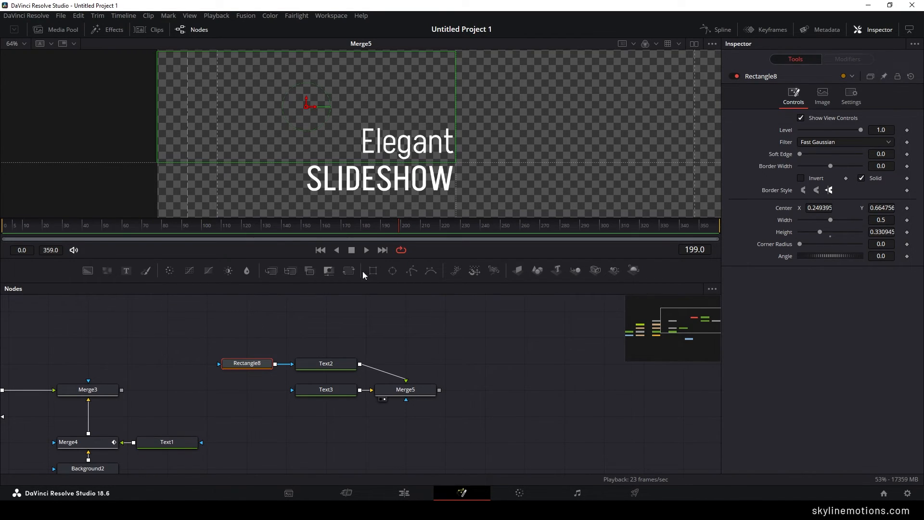
left_click_drag(339, 184, 344, 155)
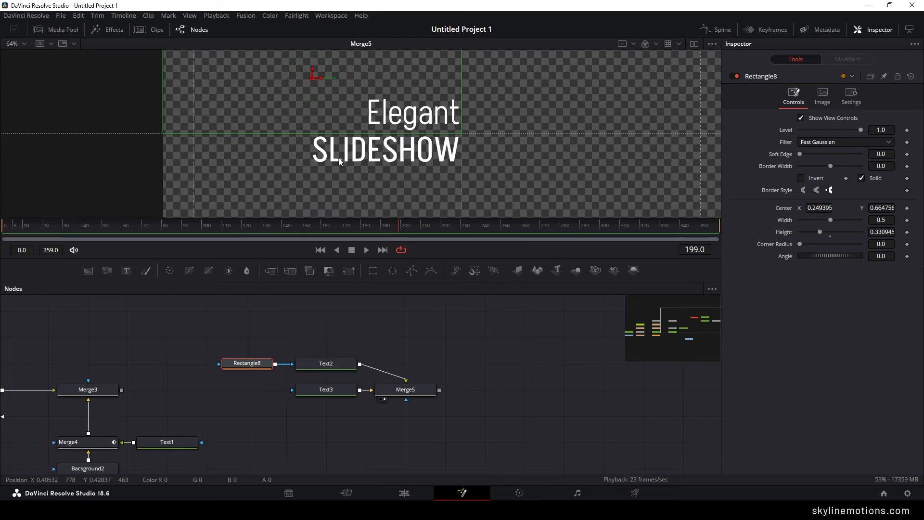
- Mask Text3 with a separate rectangle about 0.36 high, centered at about X 0.25, Y 0.32 with its upper edge on the horizontal center guide
left_click(406, 326)
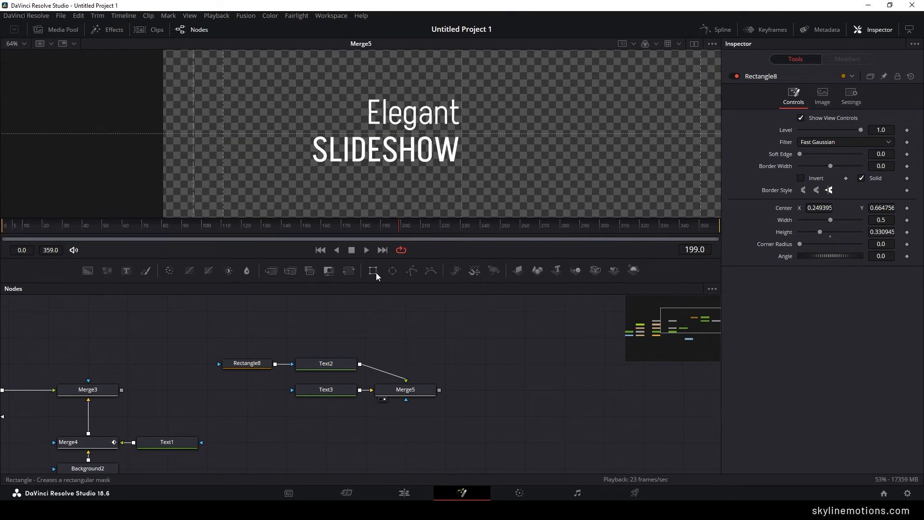
left_click_drag(374, 273, 327, 391)
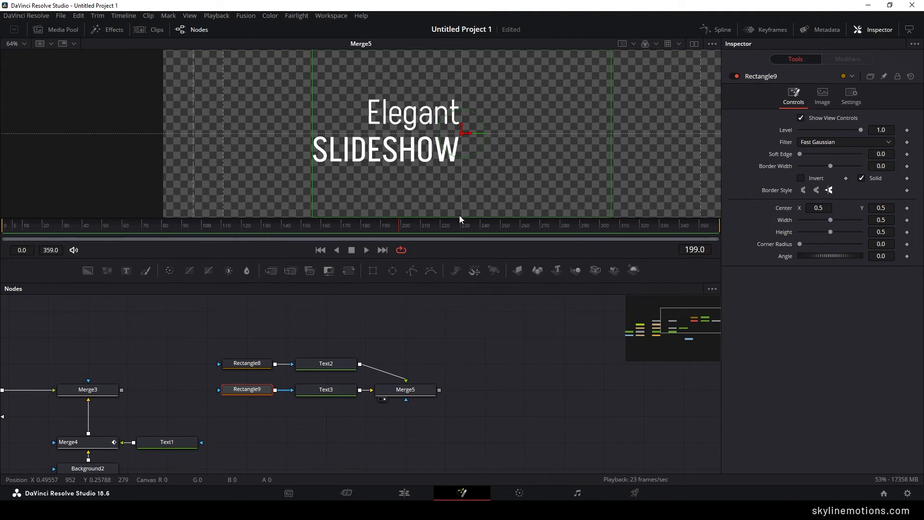
left_click_drag(459, 216, 461, 198)
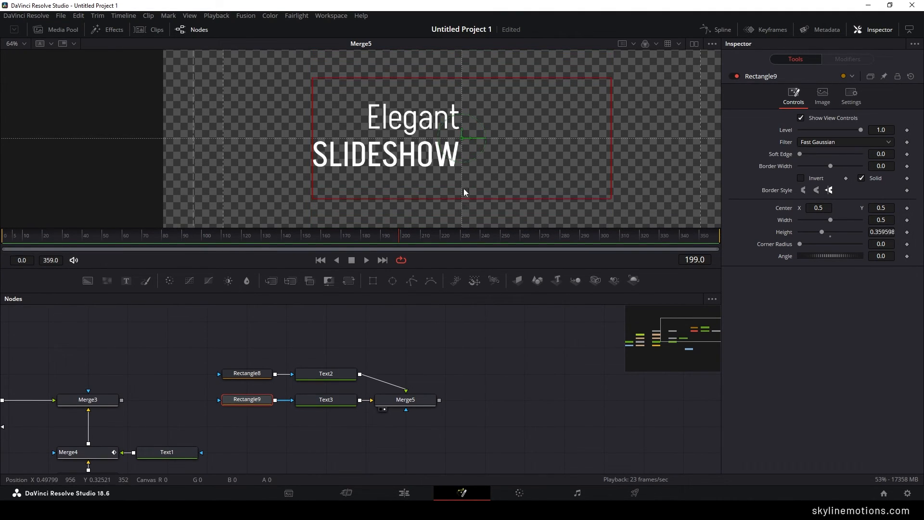
left_click_drag(462, 138, 390, 213)
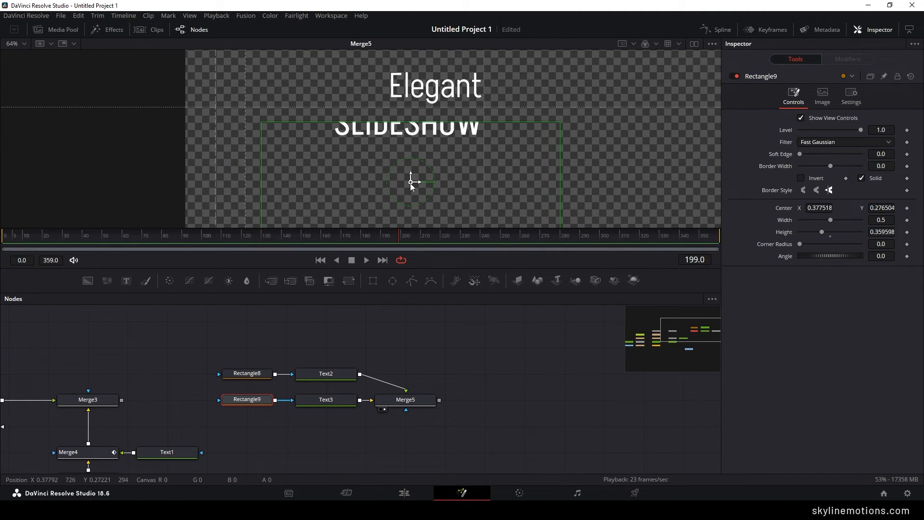
left_click_drag(411, 184, 336, 165)
scroll(435, 151, "up", 2)
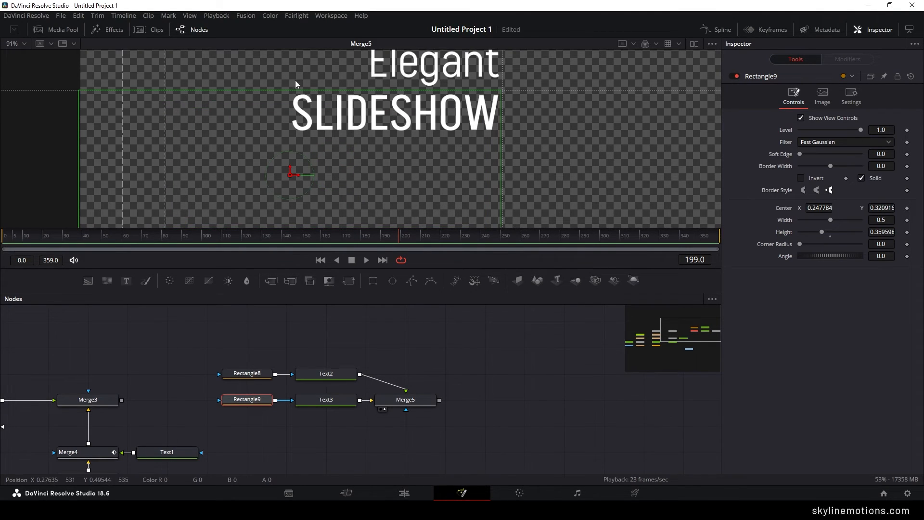
scroll(424, 140, "up", 2)
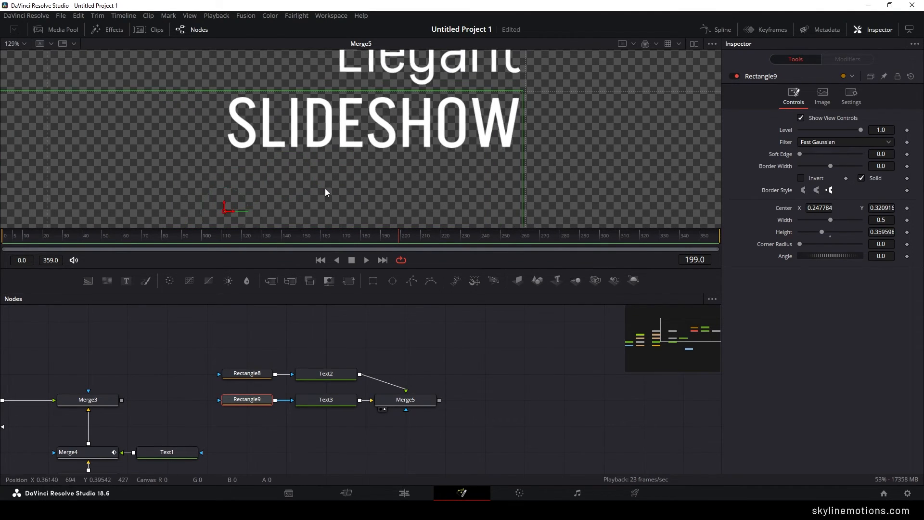
left_click_drag(224, 204, 235, 214)
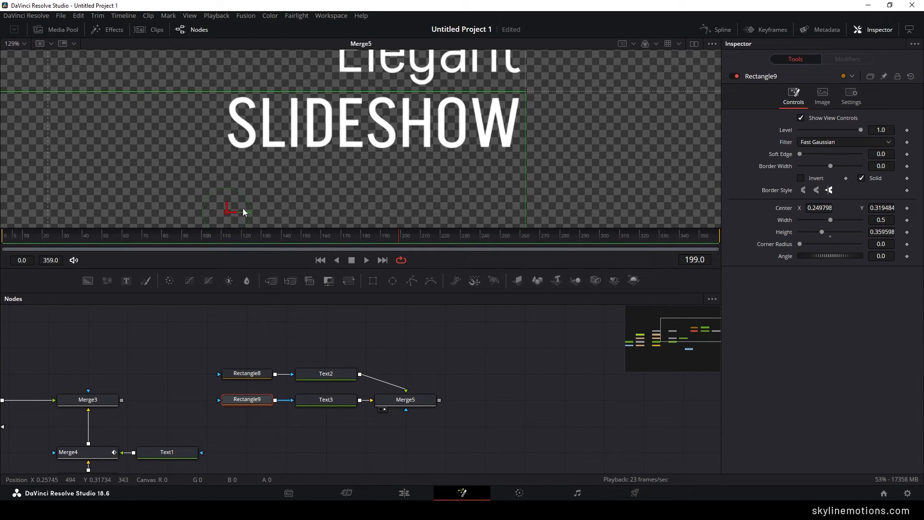
scroll(414, 137, "down", 5)
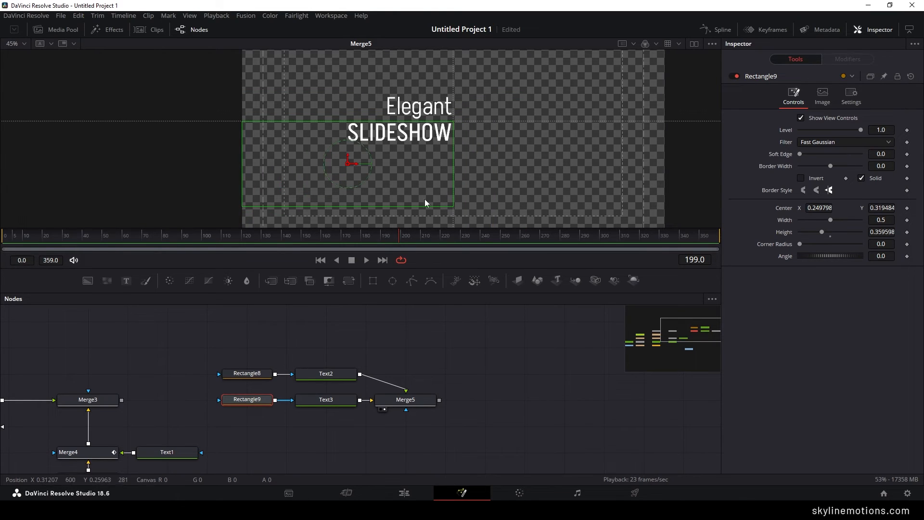
- At frame 90, start animating the layout Center of the "Elegant" text with a keyframe at its current position
left_click(206, 243)
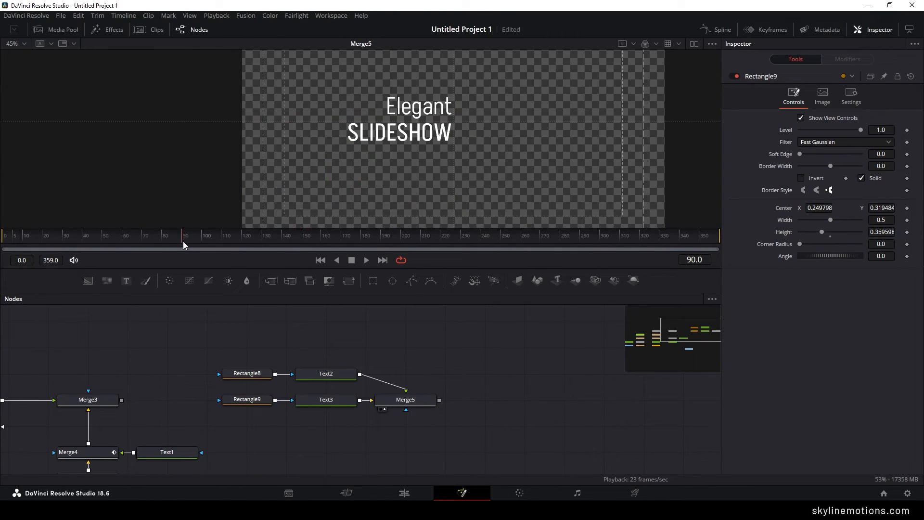
left_click(333, 379)
left_click(780, 126)
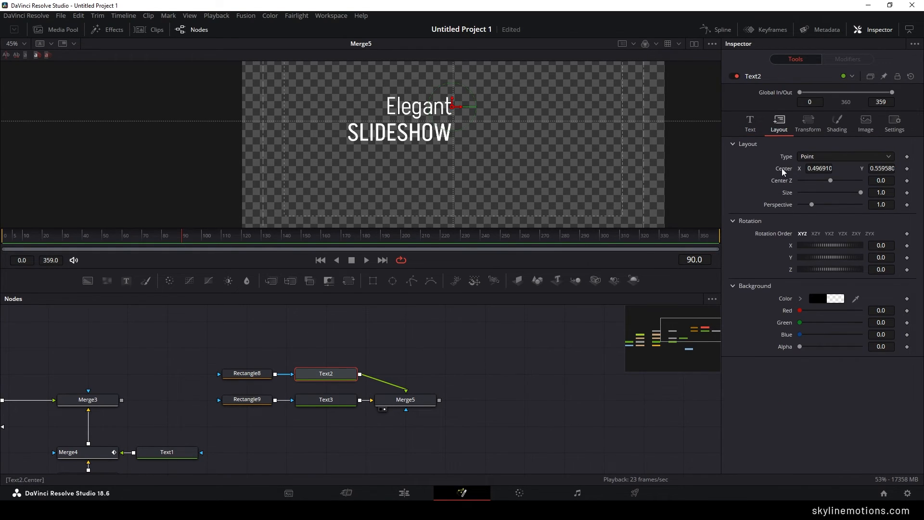
right_click(784, 172)
left_click(802, 178)
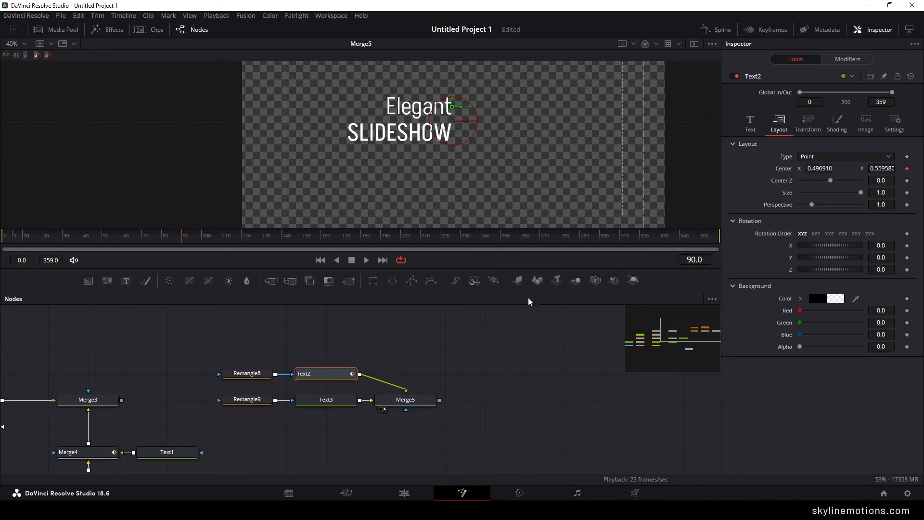
- Start animating the layout Center of the "SLIDESHOW" text with a keyframe on the same frame, 90
left_click(331, 403)
left_click(778, 124)
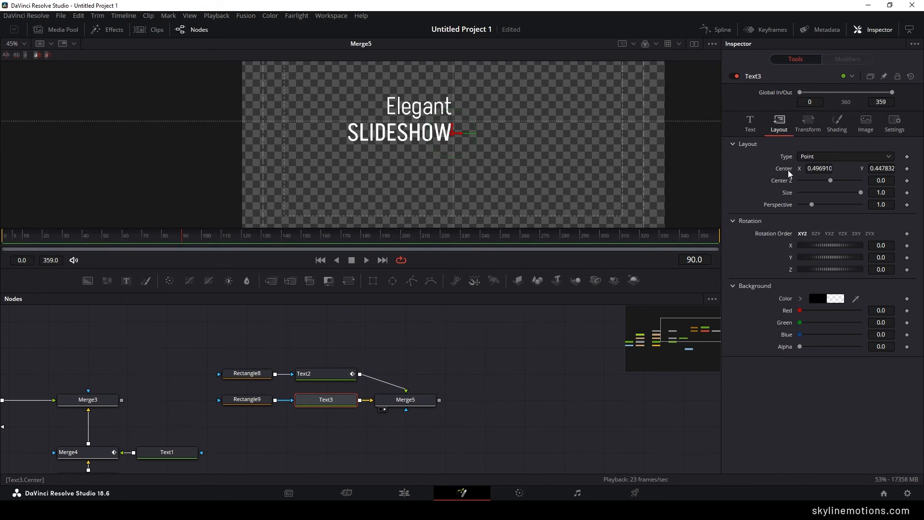
right_click(790, 175)
left_click(801, 182)
- At frame 30, move "SLIDESHOW" up to Y about 0.54 and "Elegant" down to Y about 0.44, hiding both behind their masks
left_click(172, 243)
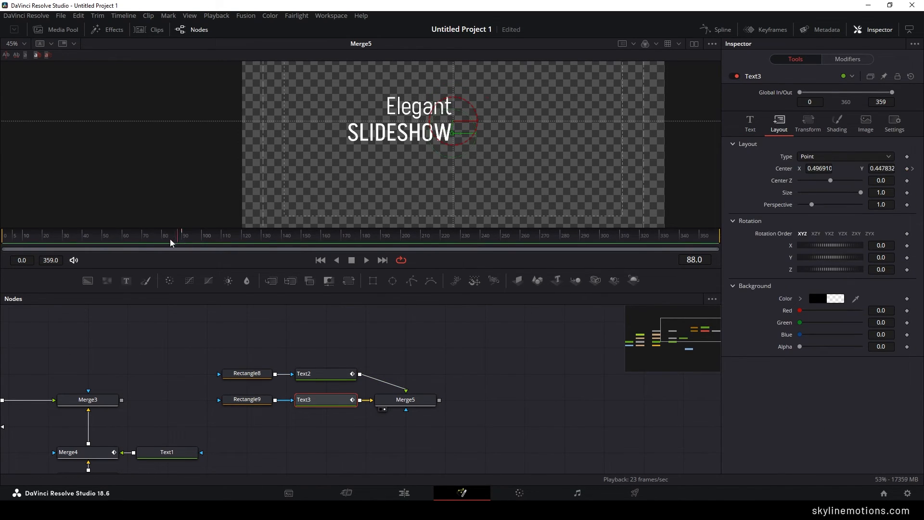
left_click_drag(171, 243, 81, 247)
scroll(442, 147, "up", 2)
scroll(442, 147, "up", 2)
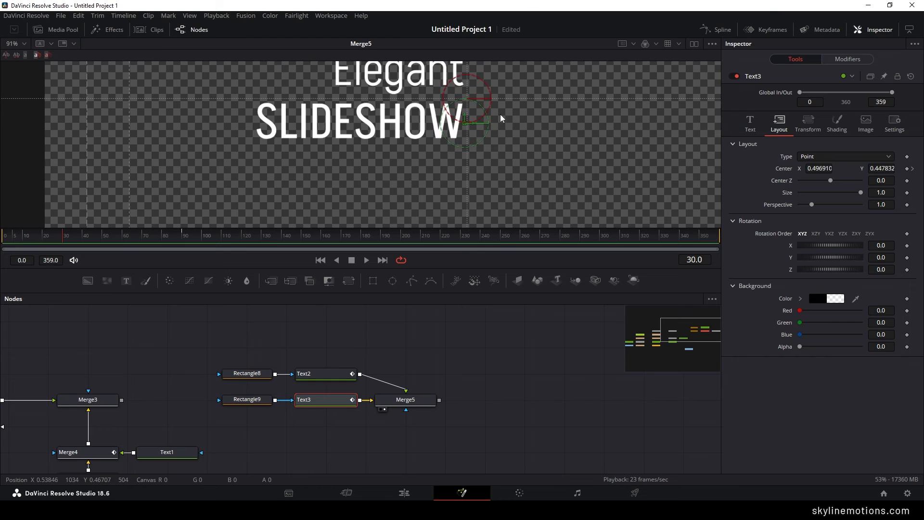
left_click_drag(466, 170, 474, 127)
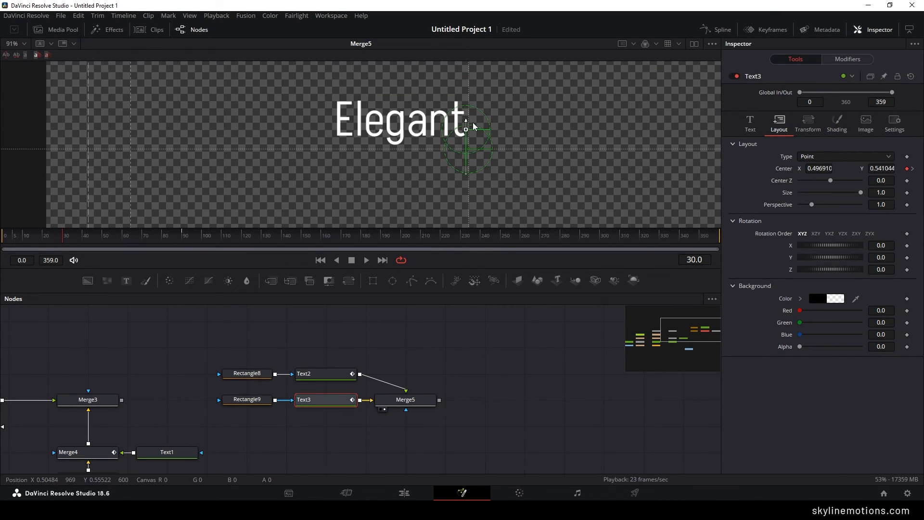
left_click(465, 119)
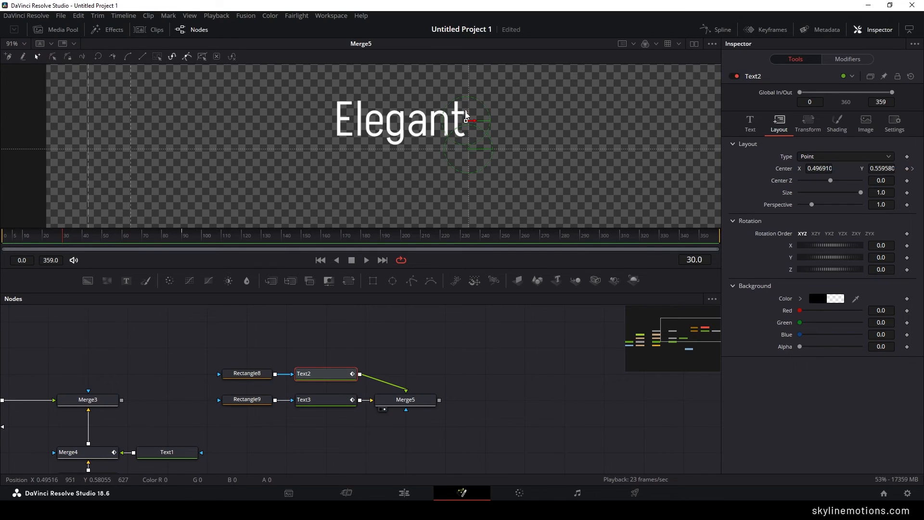
left_click_drag(465, 115, 465, 172)
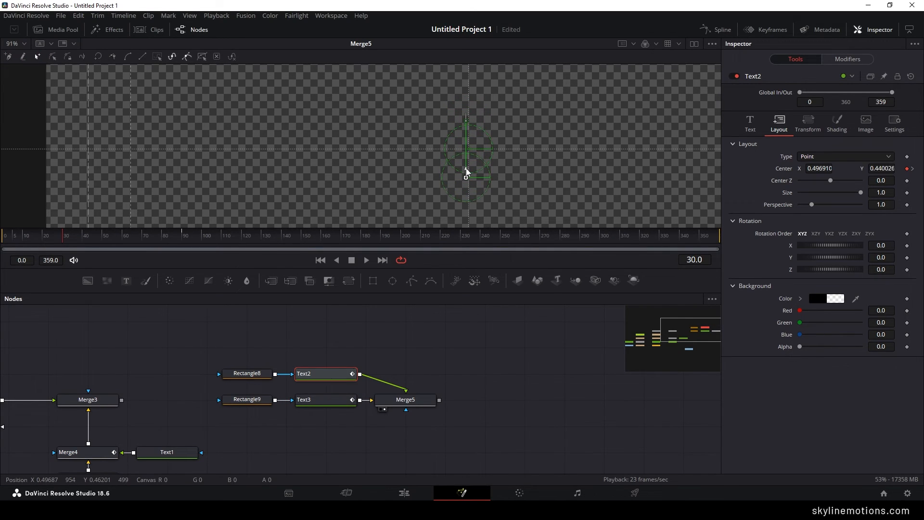
- At frame 270, add hold keyframes for the current Center positions of the "Elegant" and "SLIDESHOW" texts
left_click_drag(76, 237, 541, 245)
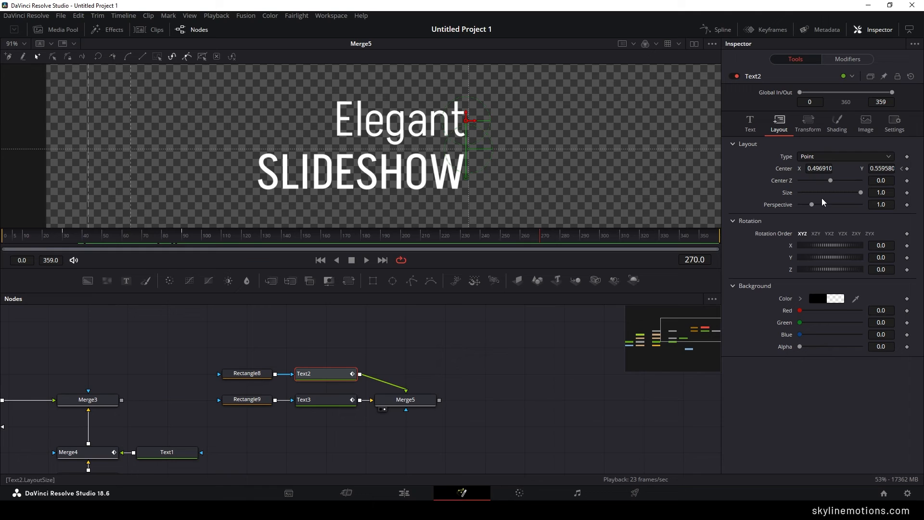
left_click(907, 169)
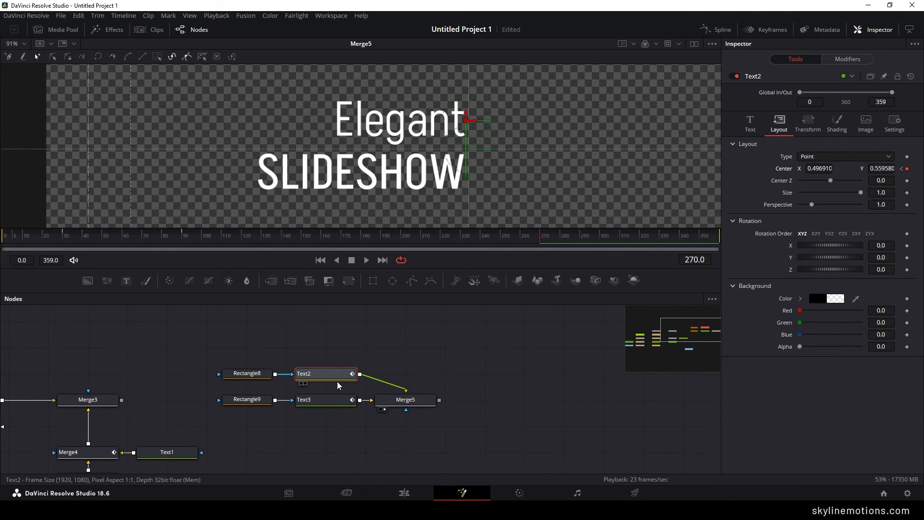
left_click(327, 401)
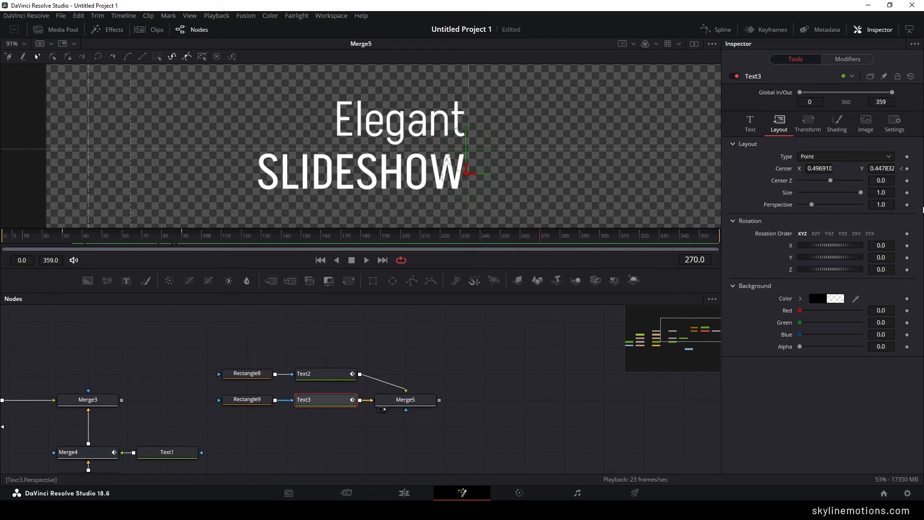
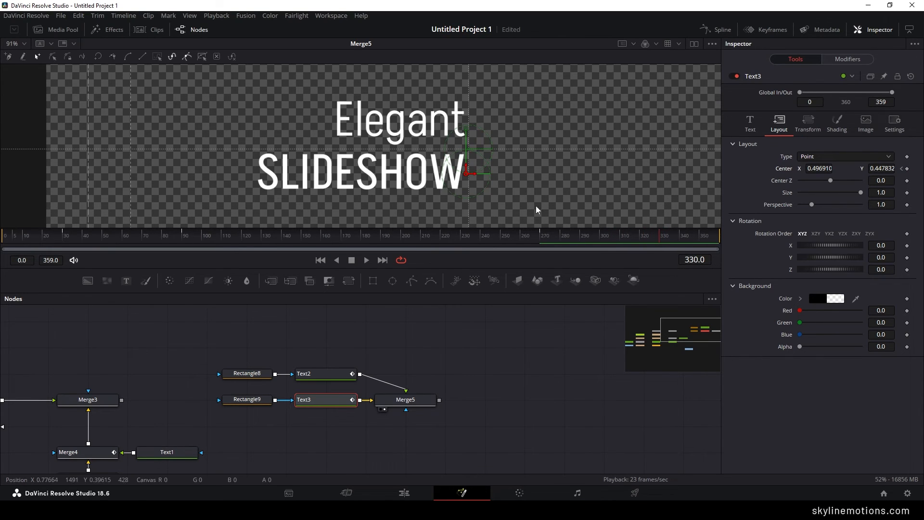
- At frame 330, move "SLIDESHOW" up and "Elegant" down to Y about 0.43, hiding both behind their masks
mouse_move(466, 169)
left_mouse_down()
mouse_move(474, 127)
mouse_move(466, 165)
left_mouse_up()
left_click(470, 119)
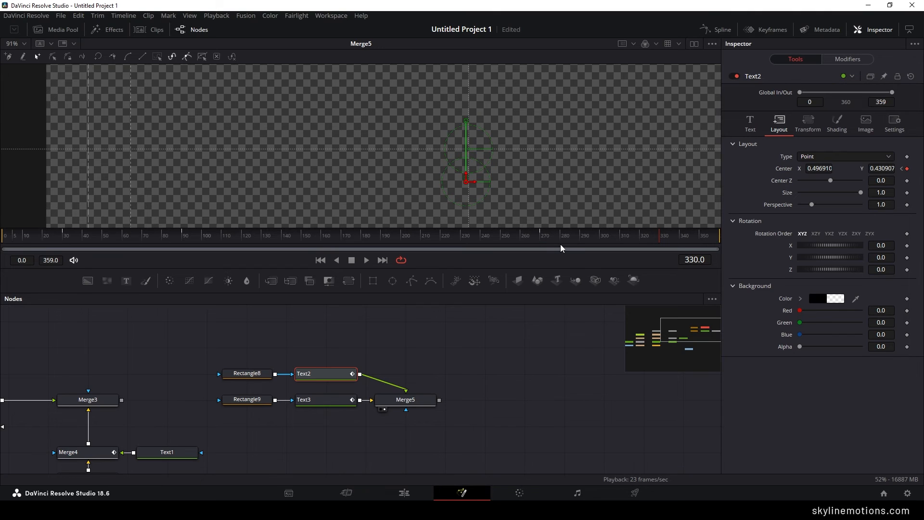
left_click_drag(560, 240, 294, 241)
left_click_drag(538, 253, 474, 248)
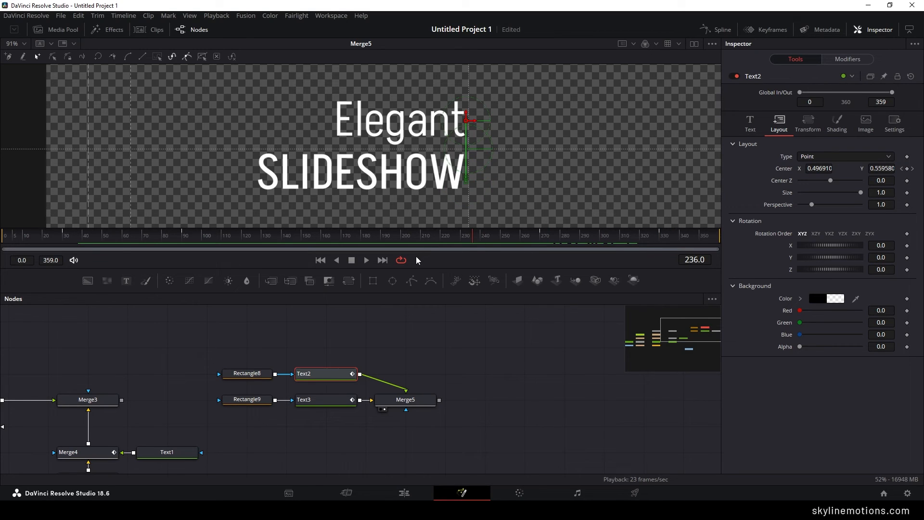
- Open and enlarge the Spline editor, show only the Text2 and Text3 animation curves, and fit them to the graph
left_click(716, 30)
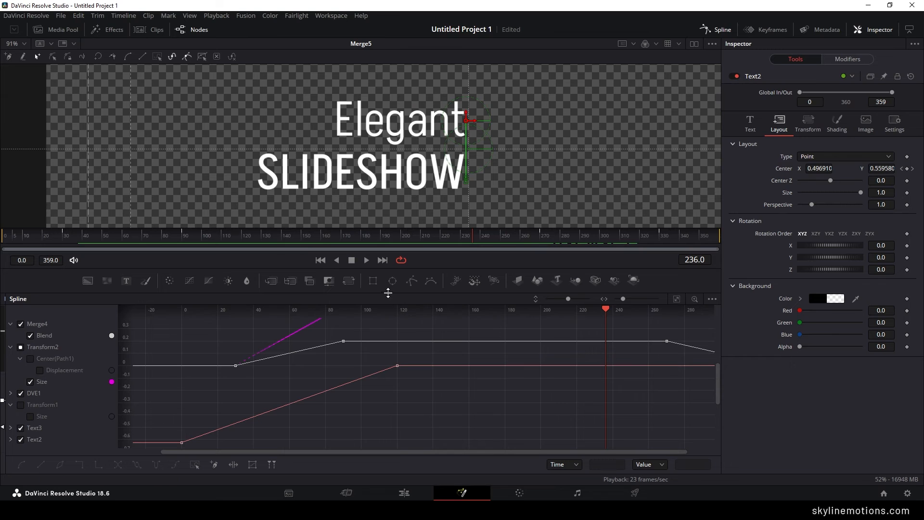
left_click_drag(388, 292, 401, 221)
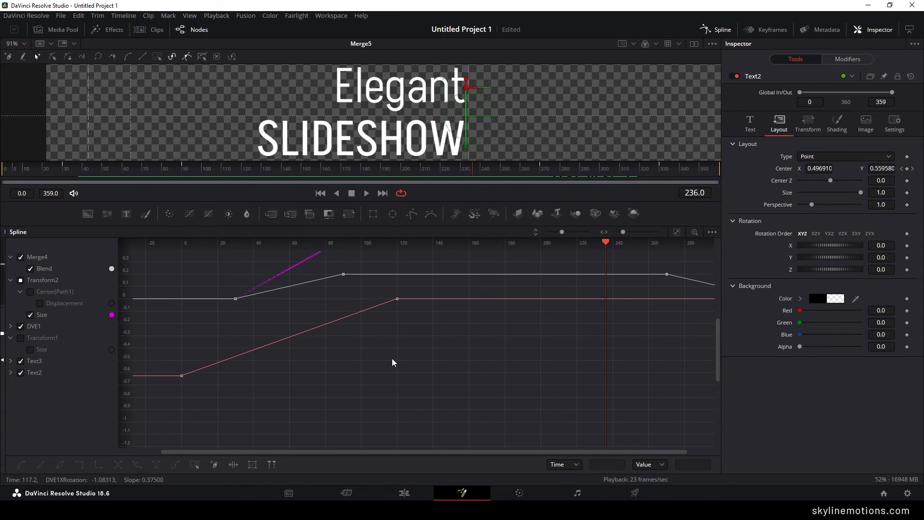
left_click_drag(423, 356, 425, 366)
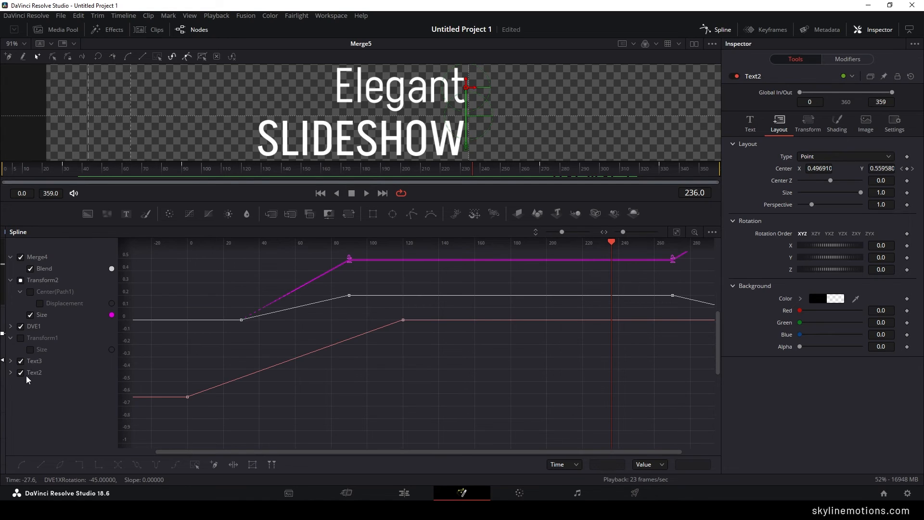
left_click(20, 327)
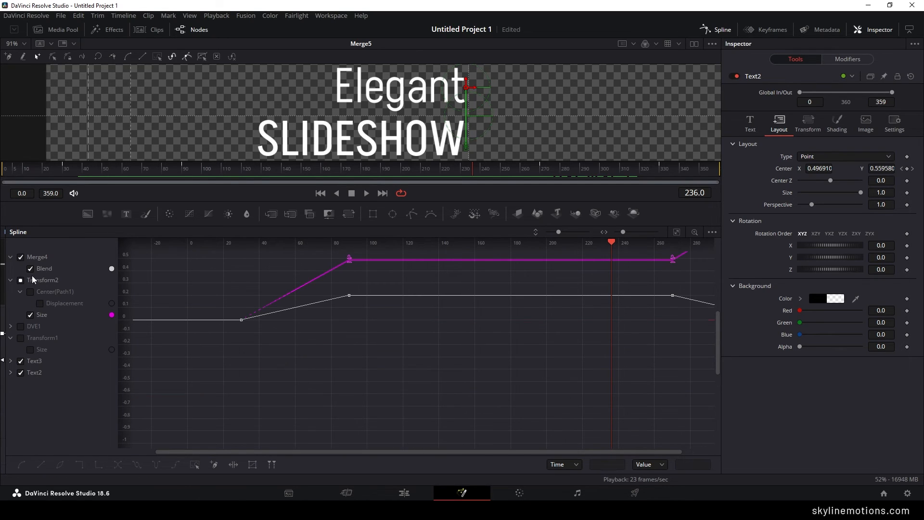
left_click(20, 258)
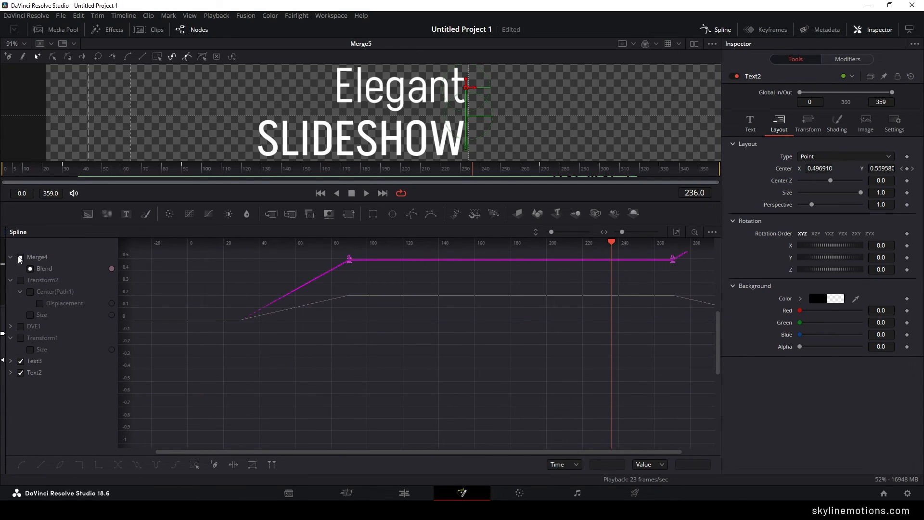
left_click(676, 232)
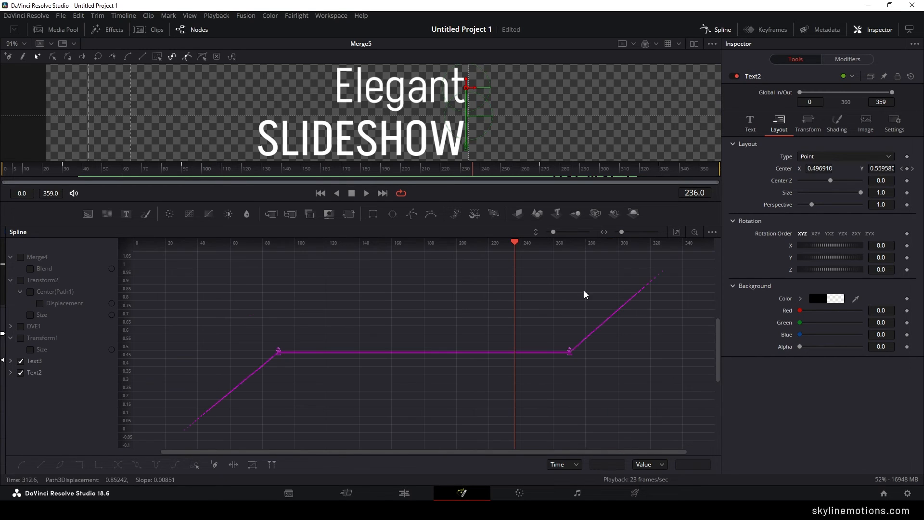
- Smooth all keyframes of the Text2 and Text3 curves, covering both the entrance and the exit
left_click_drag(677, 260, 534, 384)
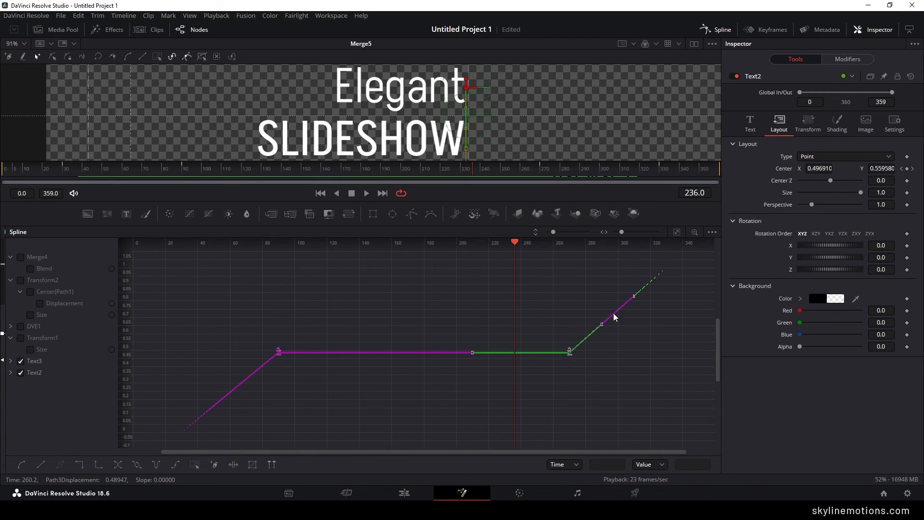
key("shift+s")
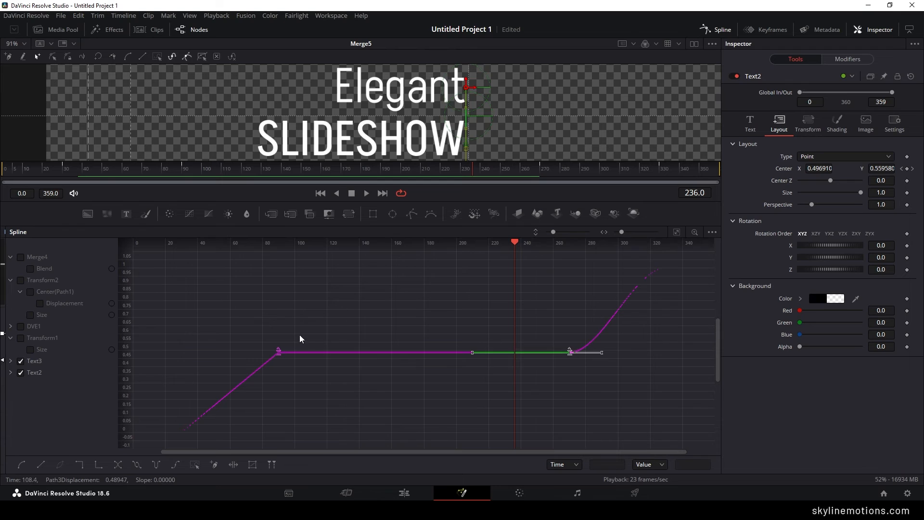
left_click_drag(297, 337, 149, 445)
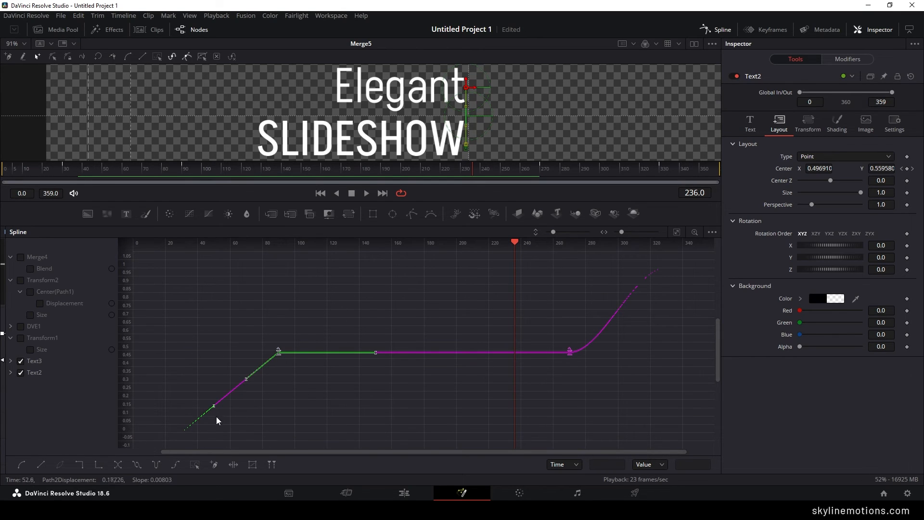
left_click(21, 465)
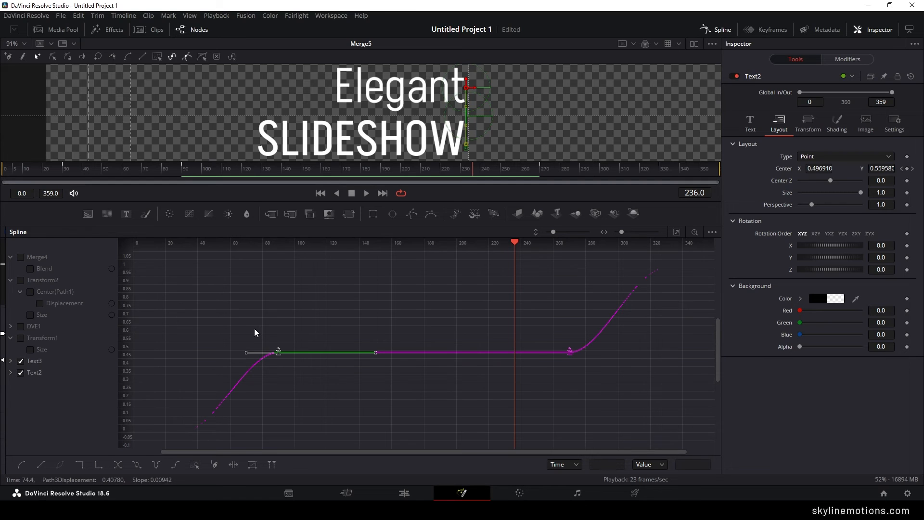
left_click_drag(254, 332, 275, 324)
- On the Text3 curve alone, lengthen frame 90's incoming handle and frame 270's outgoing handle horizontally for stronger easing
left_click(21, 373)
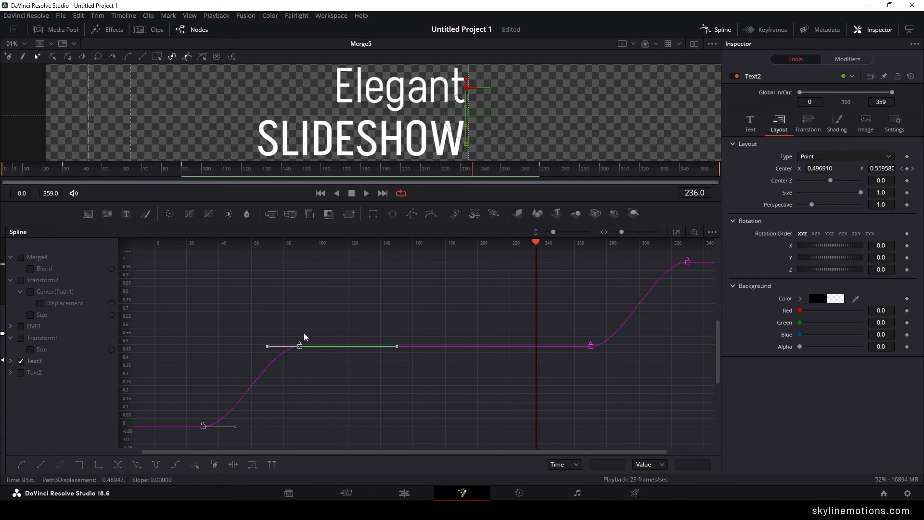
left_click(303, 345)
left_click_drag(267, 346, 196, 354)
left_click_drag(540, 333, 465, 345)
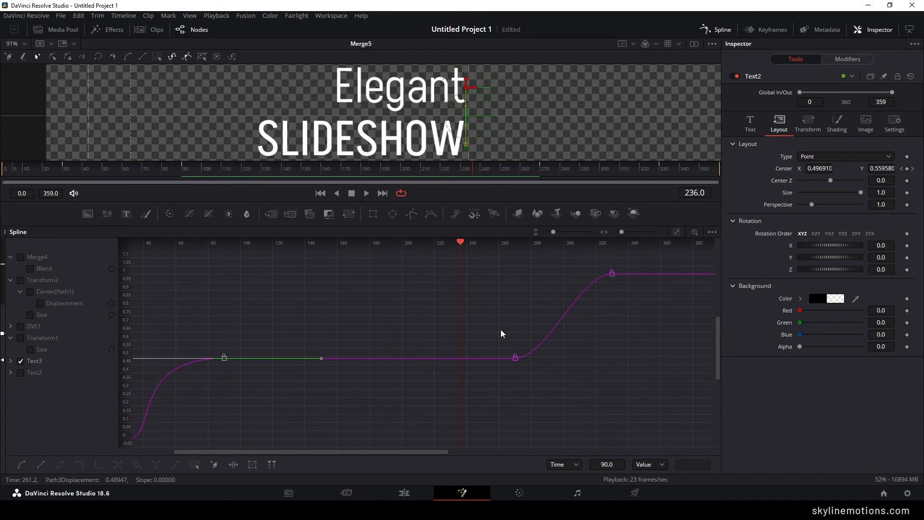
left_click(515, 358)
left_click_drag(547, 360, 607, 360)
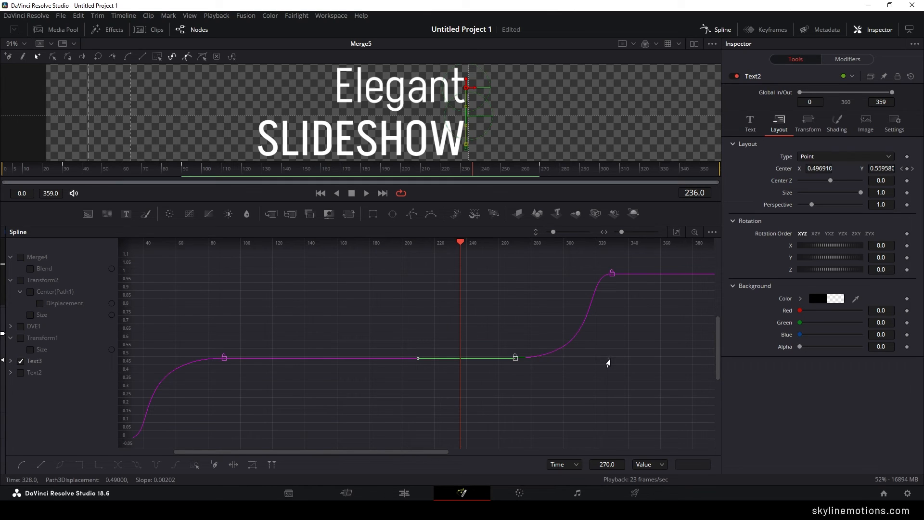
- On the Text2 curve alone, stretch the incoming handle at frame 90 and the outgoing handle at frame 270 horizontally
left_click(21, 361)
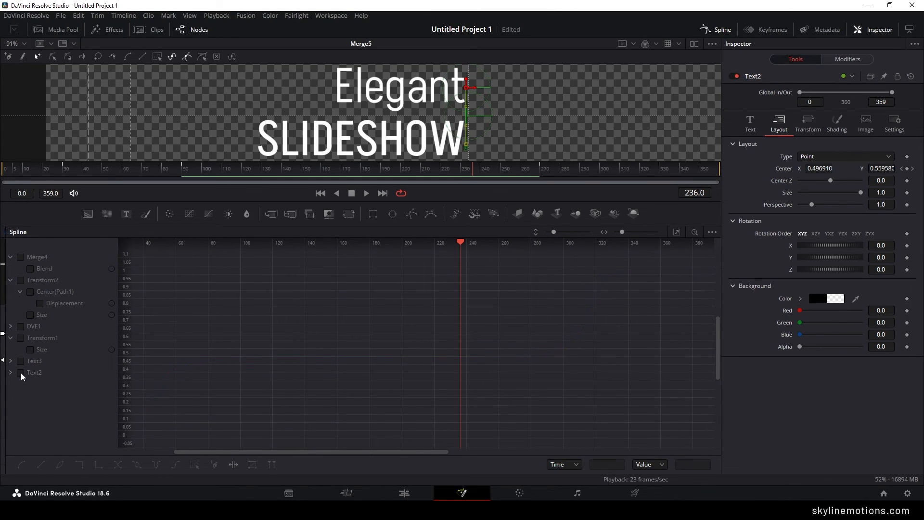
left_click(20, 373)
left_click(677, 232)
left_click(279, 352)
left_click_drag(247, 353, 185, 355)
left_click(570, 352)
left_click_drag(605, 355, 664, 356)
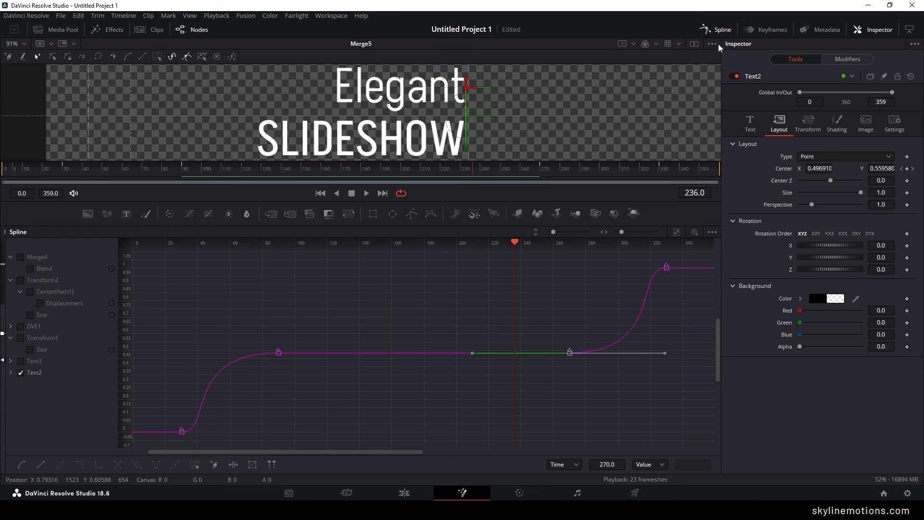
- Close the Spline editor, enlarge the viewer, and play the title animation from the start
left_click(718, 31)
left_click_drag(421, 201, 417, 265)
left_click(321, 257)
key("space")
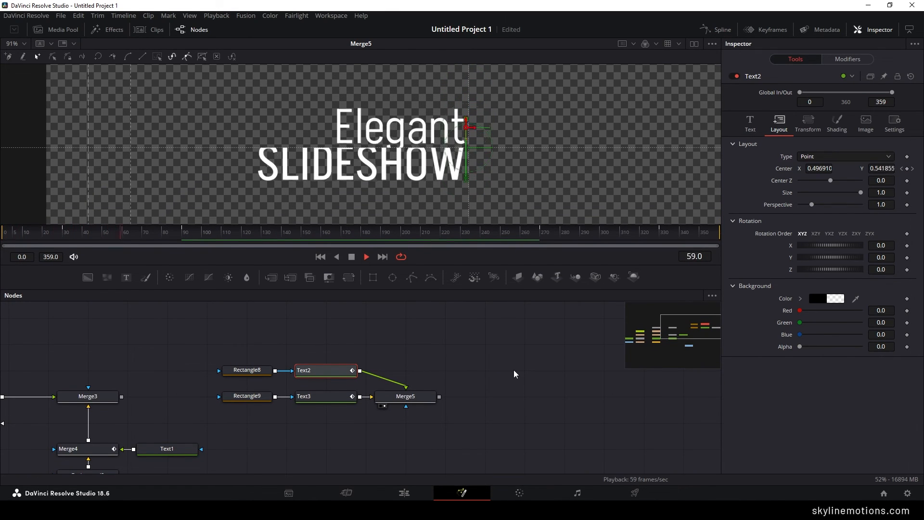
left_click(514, 374)
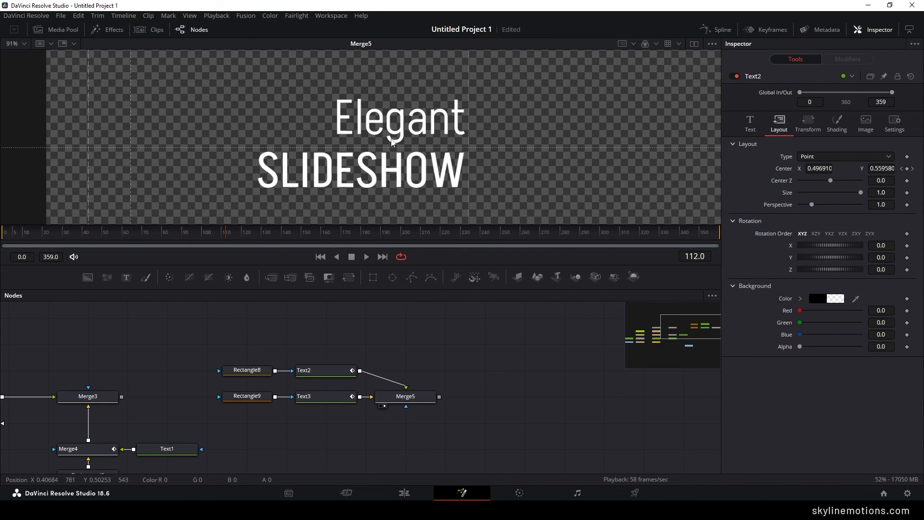
- Move the title nodes Rectangle8, Rectangle9, Text2, Text3 and Merge5 together to a spot above the main node row
left_click_drag(477, 335, 496, 313)
mouse_move(502, 361)
left_mouse_down()
mouse_move(531, 346)
mouse_move(501, 380)
left_mouse_up()
left_click_drag(277, 323, 499, 386)
left_click_drag(522, 355, 401, 350)
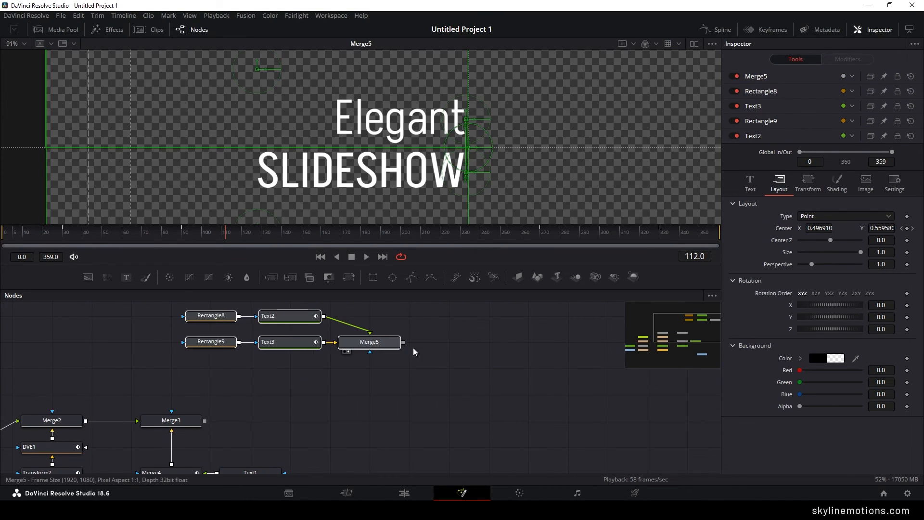
- Add a Merge node with Merge5 as foreground and Merge3 as background, and show its output in the viewer
left_click_drag(273, 283, 380, 409)
scroll(359, 411, "down", 1)
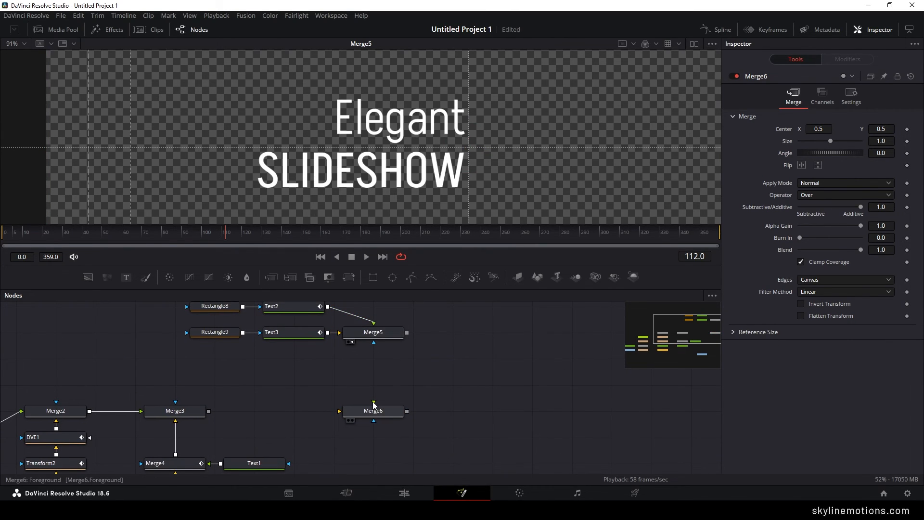
left_click_drag(374, 402, 373, 337)
key("1")
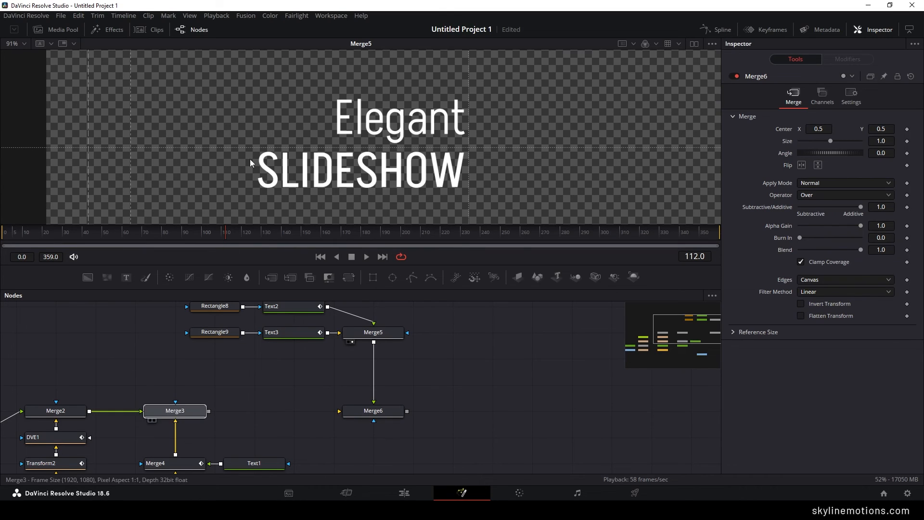
left_click_drag(340, 411, 201, 408)
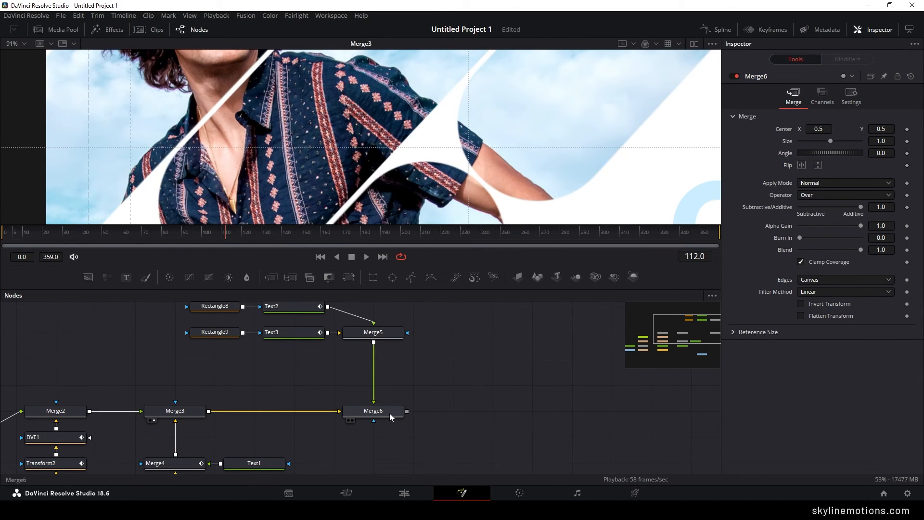
left_click_drag(391, 416, 442, 173)
scroll(357, 164, "down", 3)
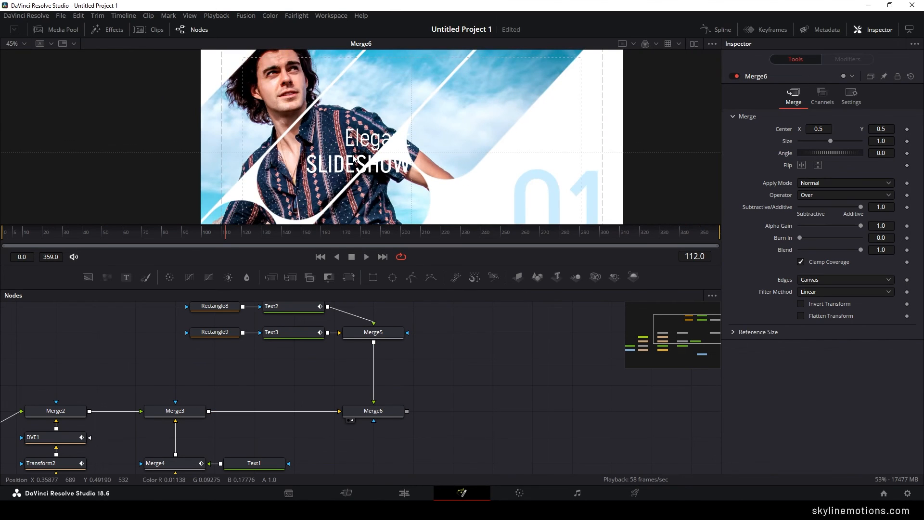
- Set the "Elegant" text colour to black
left_click(287, 331)
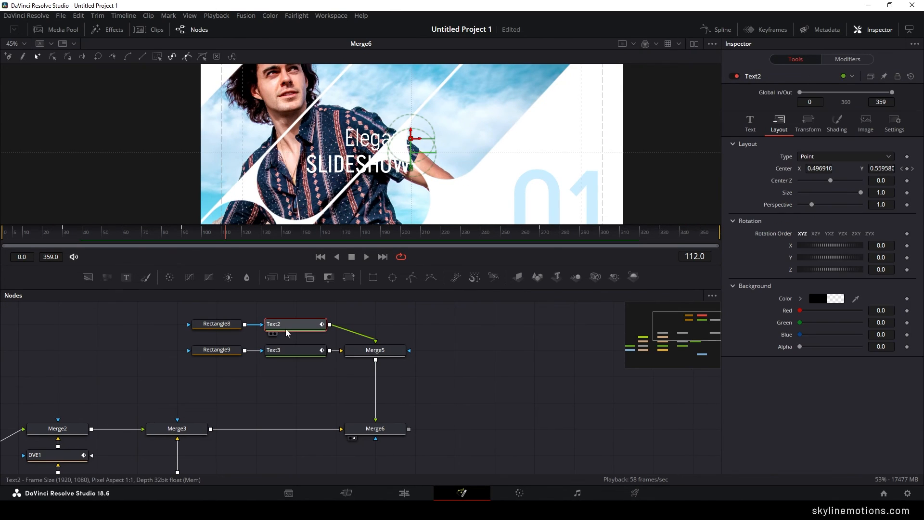
left_click(753, 125)
left_click(814, 252)
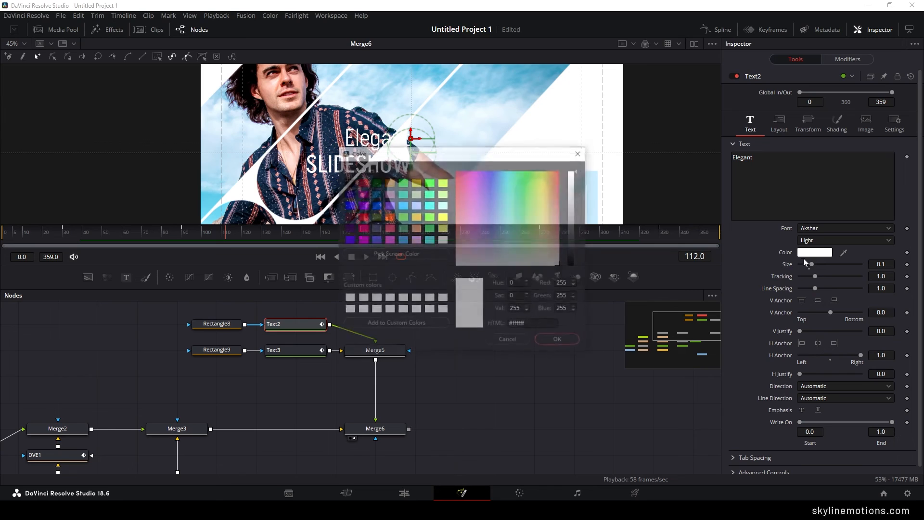
left_click(348, 182)
left_click(553, 345)
- Set the "SLIDESHOW" text colour to black
left_click(294, 350)
left_click(749, 122)
left_click(814, 253)
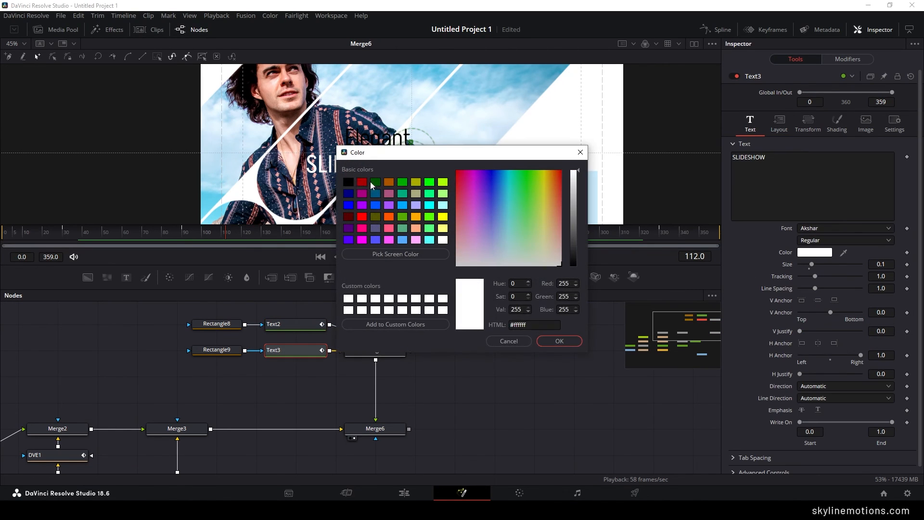
left_click(348, 182)
left_click(558, 341)
- Move the Merge6 Center to about X 0.95, Y 0.18, placing the title over the "01"
scroll(417, 394, "down", 2)
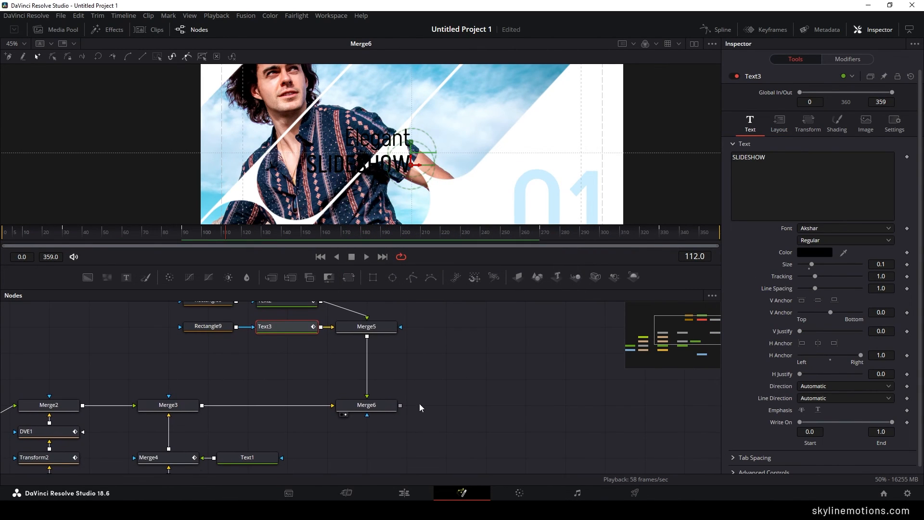
left_click(383, 404)
left_click_drag(414, 152, 579, 177)
left_click_drag(579, 177, 580, 175)
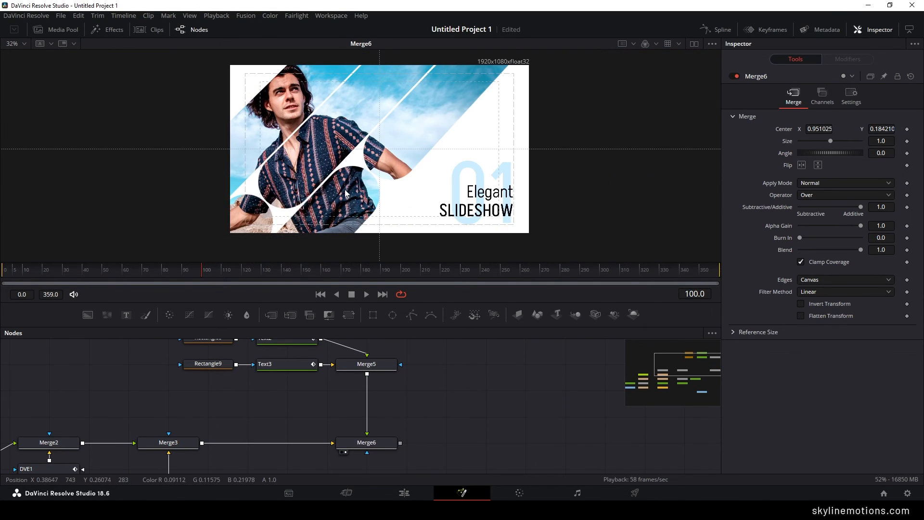
- Place MediaOut1 after Merge6 in the main node row and connect the Merge6 output to it
scroll(451, 409, "down", 3)
scroll(439, 432, "down", 5)
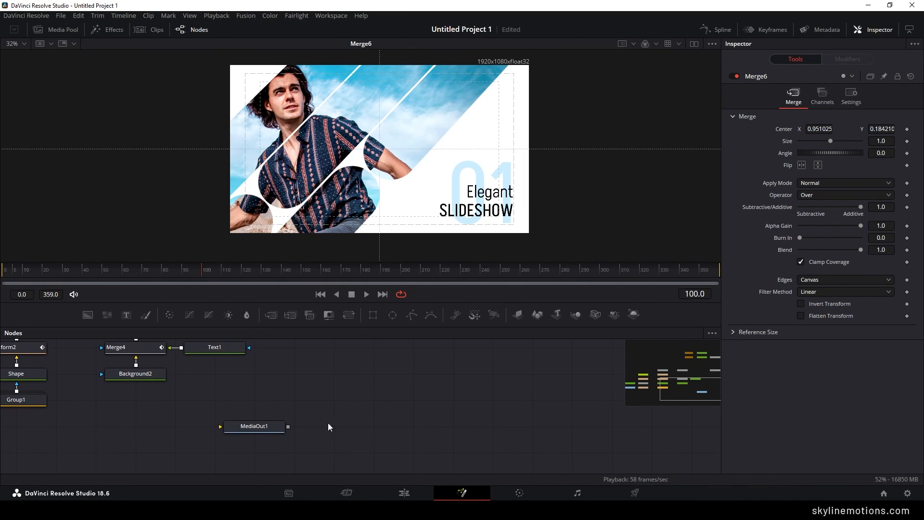
left_click_drag(270, 429, 457, 383)
mouse_move(460, 395)
left_mouse_down()
mouse_move(462, 420)
mouse_move(447, 389)
left_mouse_up()
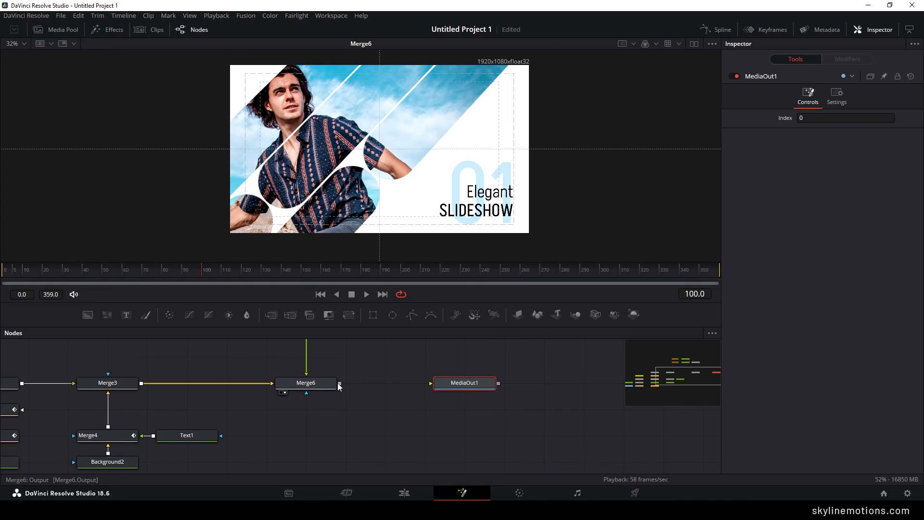
left_click_drag(340, 383, 470, 391)
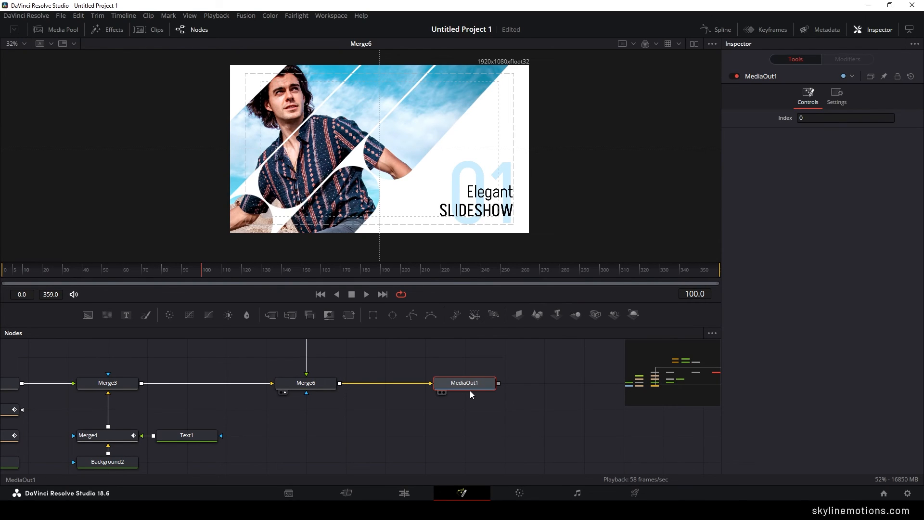
- Switch to the Edit page and review the finished Slide 01 clip by playing and scrubbing the timeline
left_click(404, 493)
key("Home")
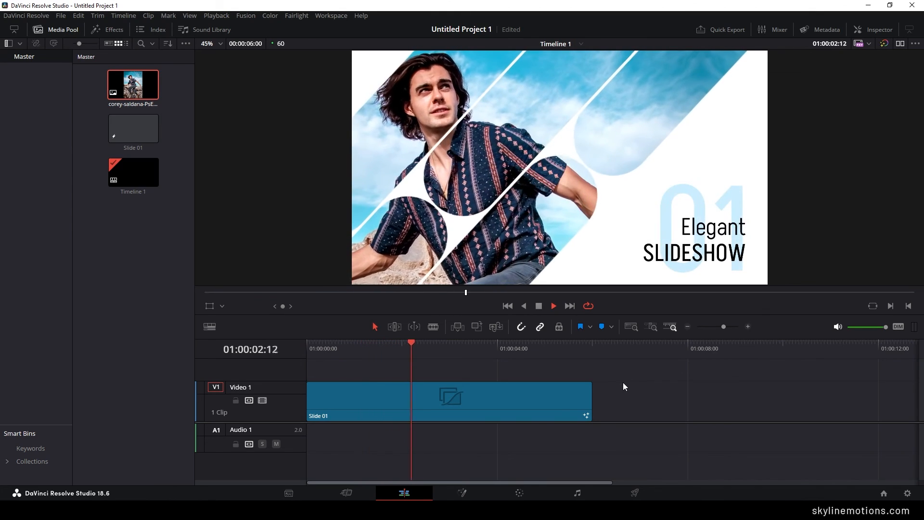
key("space")
left_click(448, 402)
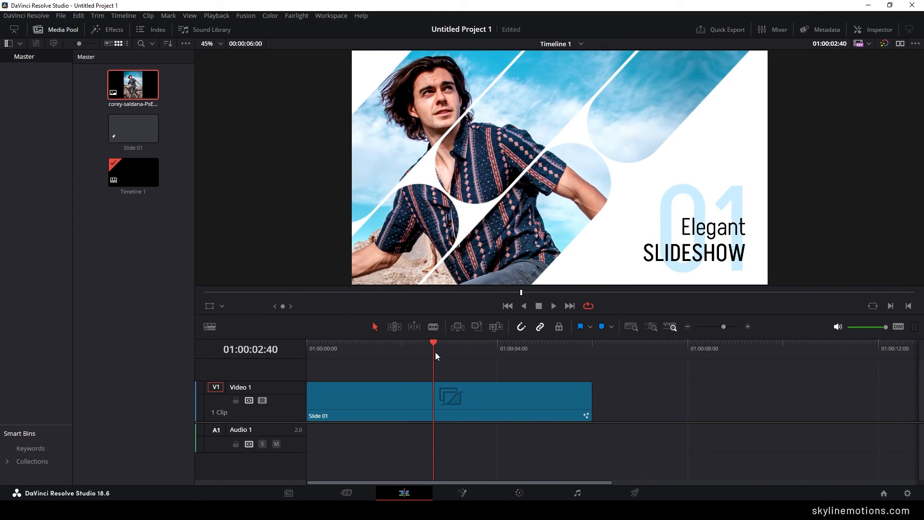
left_click_drag(435, 351, 415, 344)
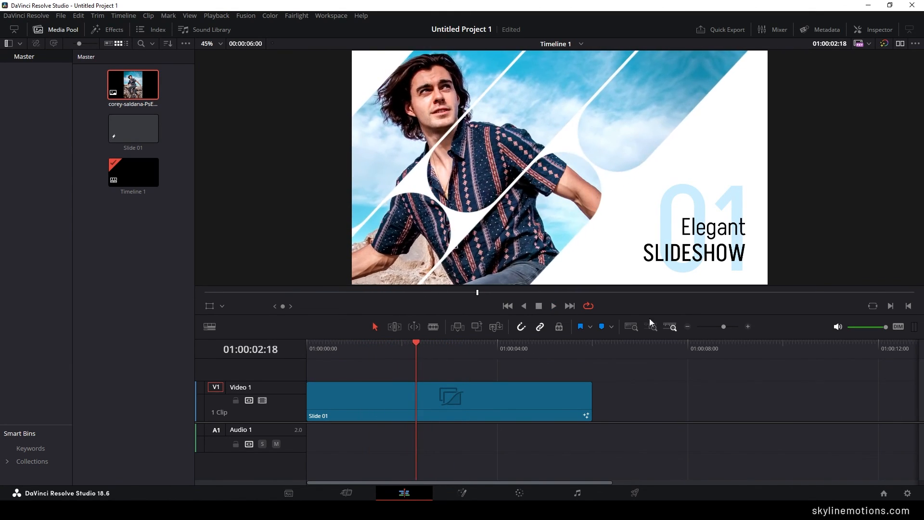
- On the Fusion page, set the font weight of the "SLIDESHOW" text in Text3 to Medium
left_click(454, 493)
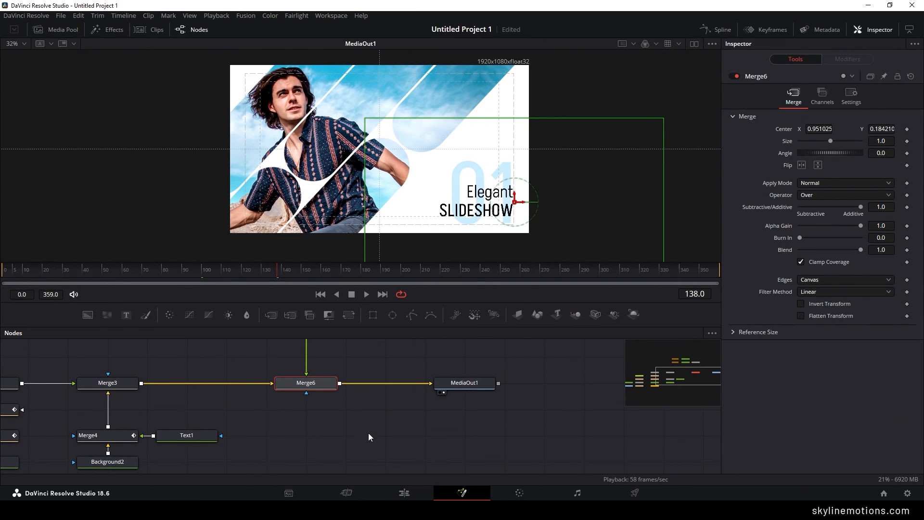
left_click_drag(378, 417, 536, 379)
left_click_drag(462, 369, 426, 433)
left_click_drag(377, 360, 383, 416)
left_click(341, 385)
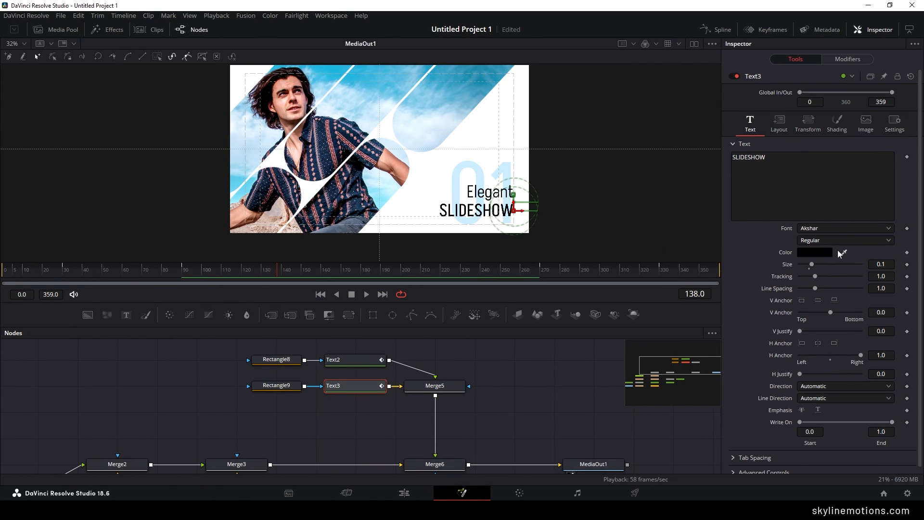
left_click(828, 240)
left_click(819, 275)
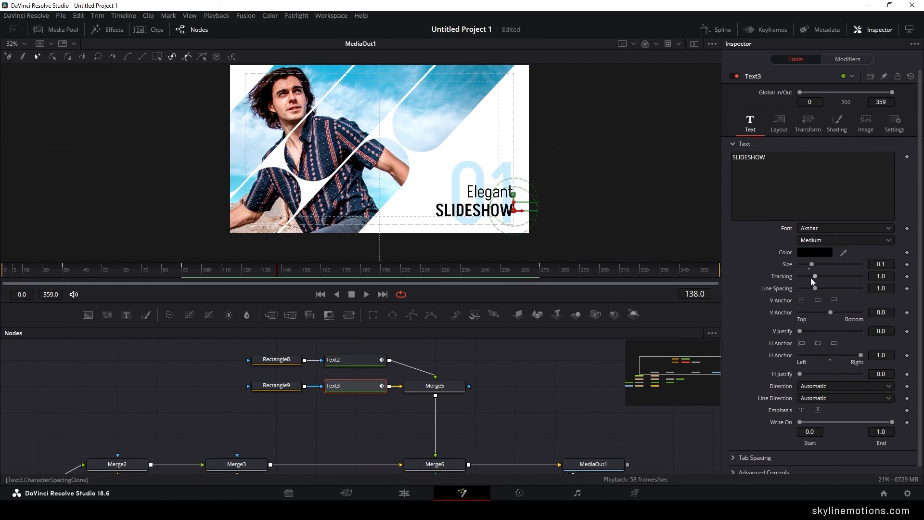
- On the Edit page, copy the Slide 01 clip and paste the duplicate directly after it on Video 1
left_click(404, 493)
left_click_drag(398, 348, 500, 348)
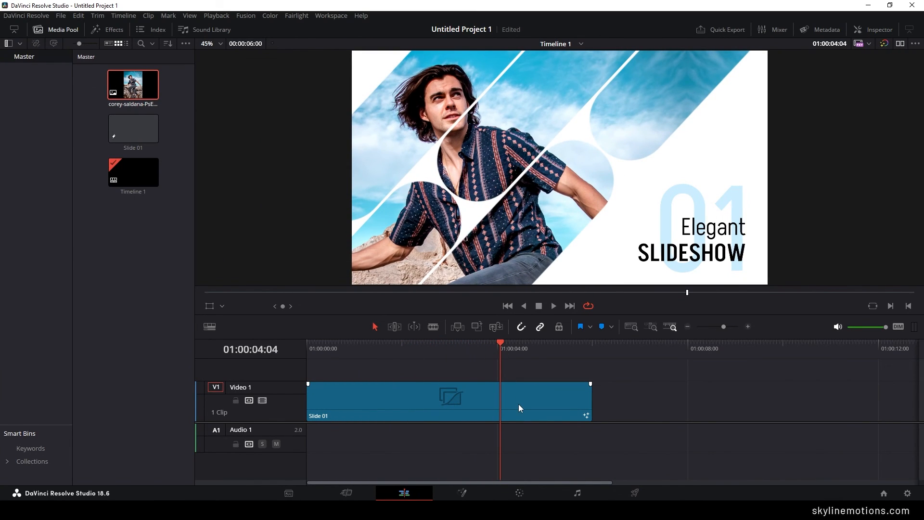
left_click(457, 403)
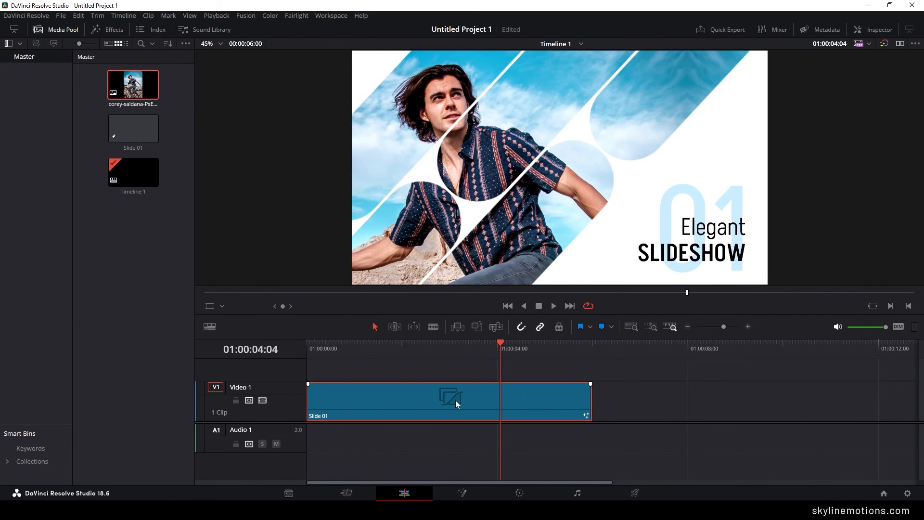
key("ctrl+c")
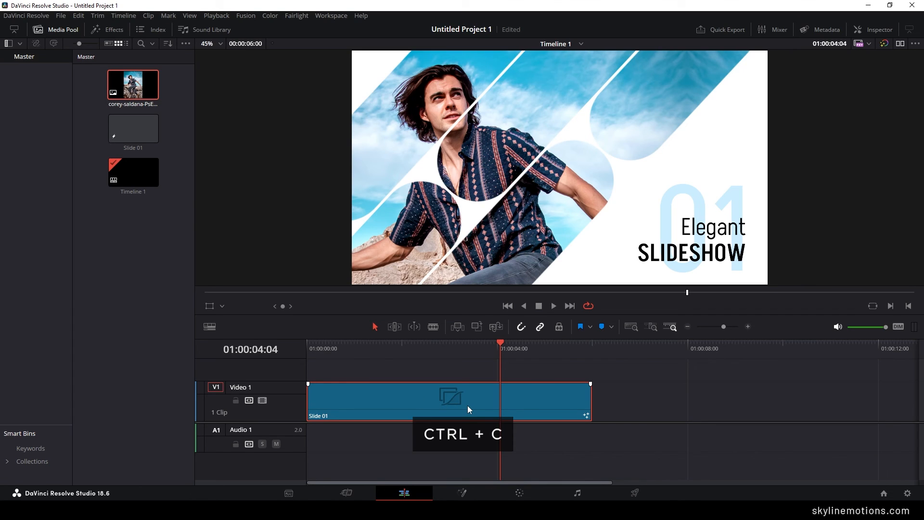
left_click(596, 357)
key("ctrl+v")
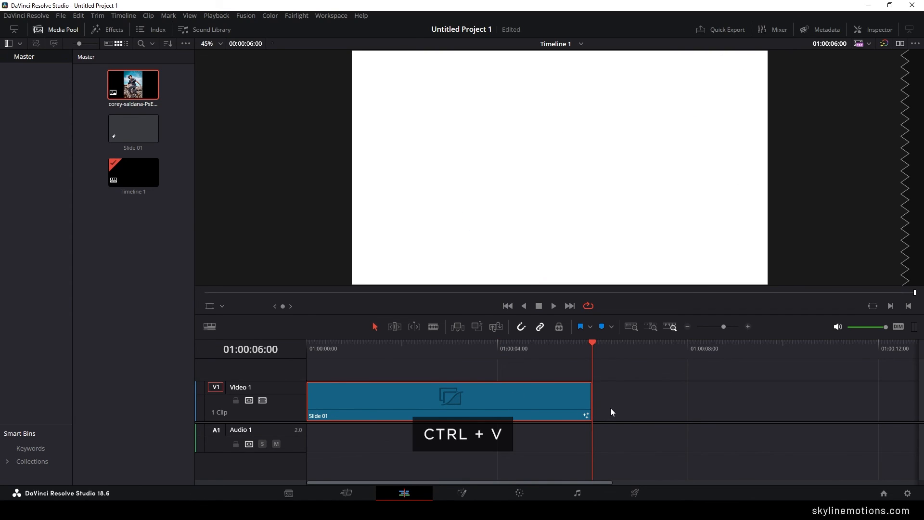
- Open the duplicated second clip on the Fusion page and delete its MediaIn1 photo node
left_click(673, 347)
left_click_drag(674, 349, 733, 351)
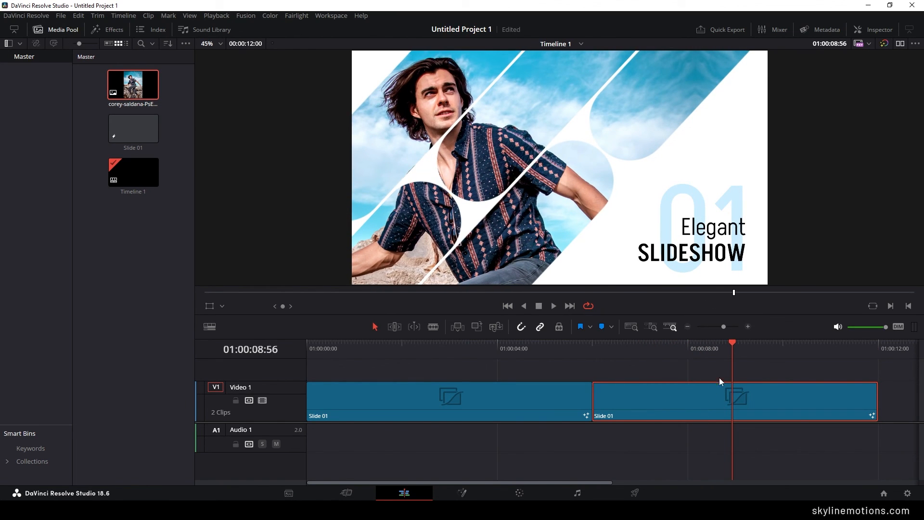
left_click(463, 496)
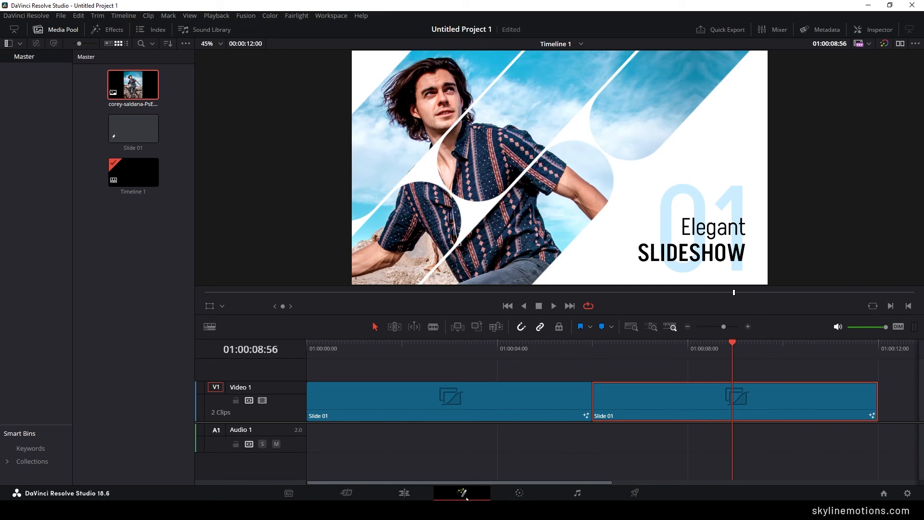
left_click_drag(299, 454, 381, 374)
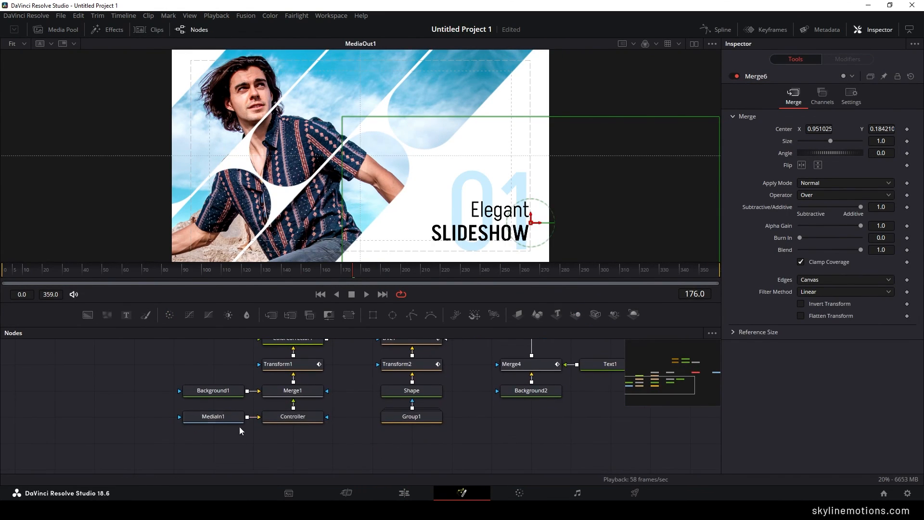
left_click(213, 418)
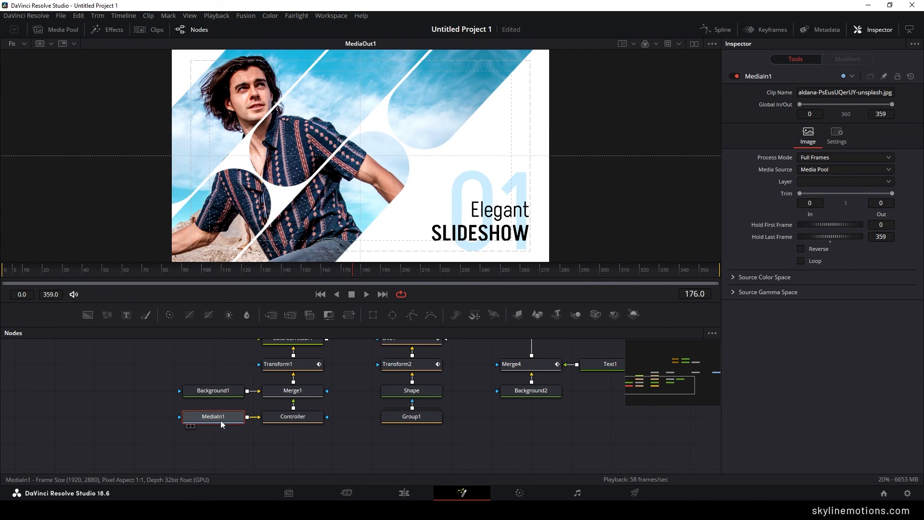
key("Delete")
- Import the landscape photo of the woman in the yellow field from Free Stoke Images and connect it to the Controller input
left_click(60, 28)
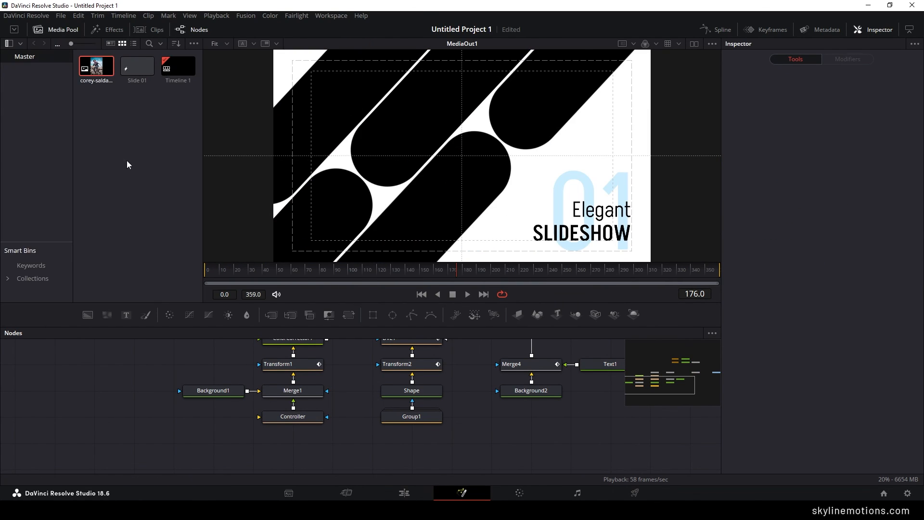
right_click(117, 139)
left_click(155, 253)
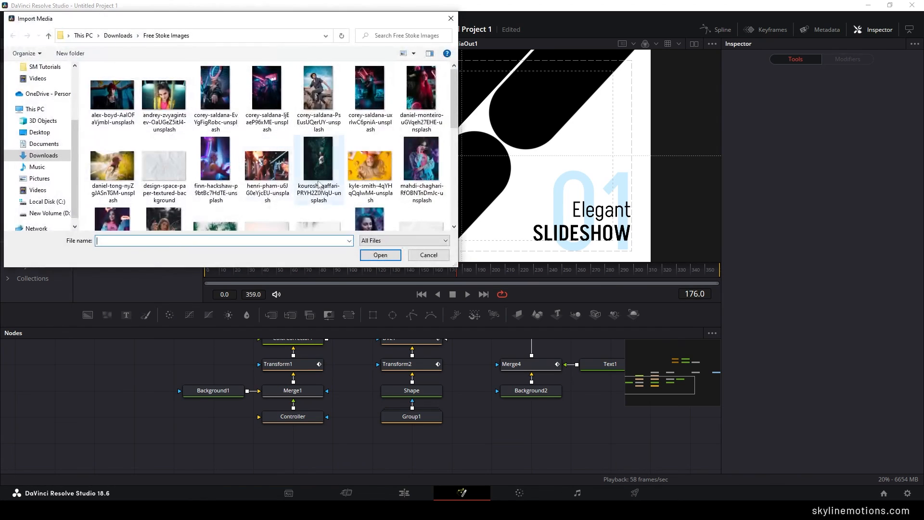
scroll(337, 208, "down", 1)
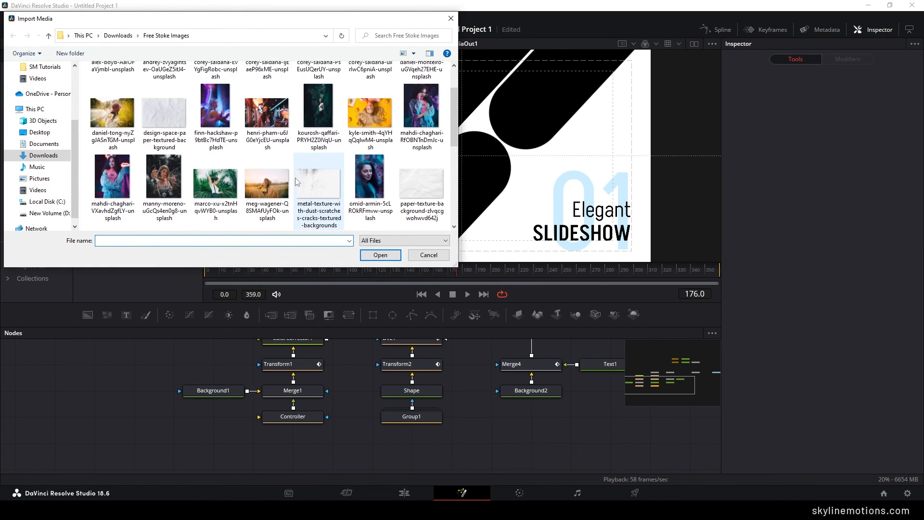
scroll(299, 193, "up", 1)
left_click(137, 188)
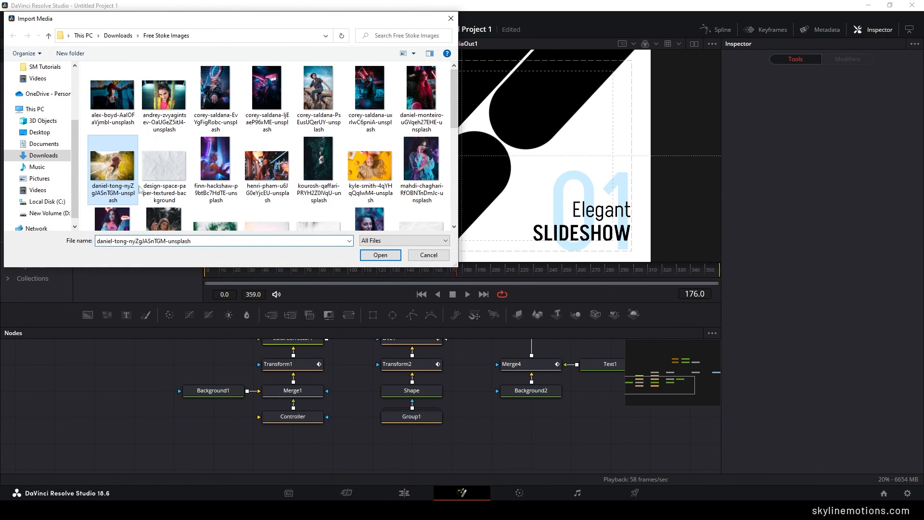
left_click(380, 255)
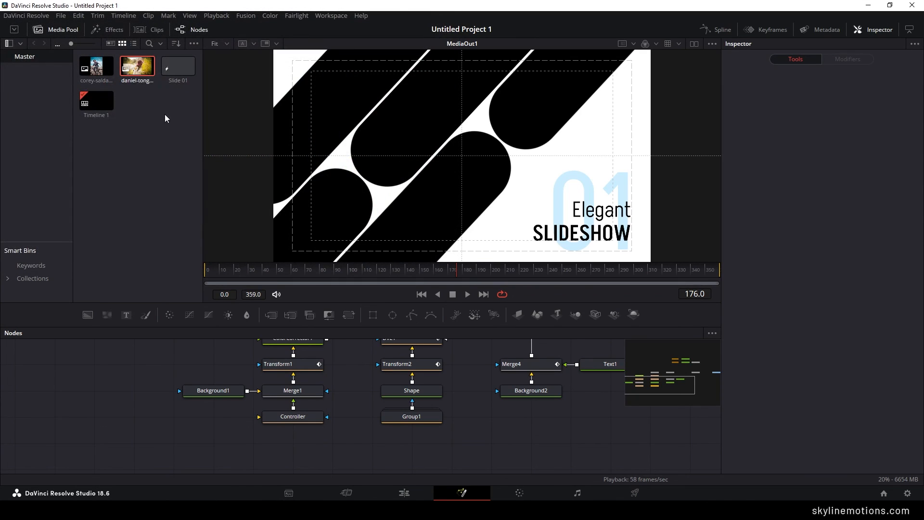
left_click_drag(137, 72, 210, 420)
- Reframe the new photo with the Controller, setting Size to about 0.286 and Center to about X 0.48, Y 0.51
left_click(298, 417)
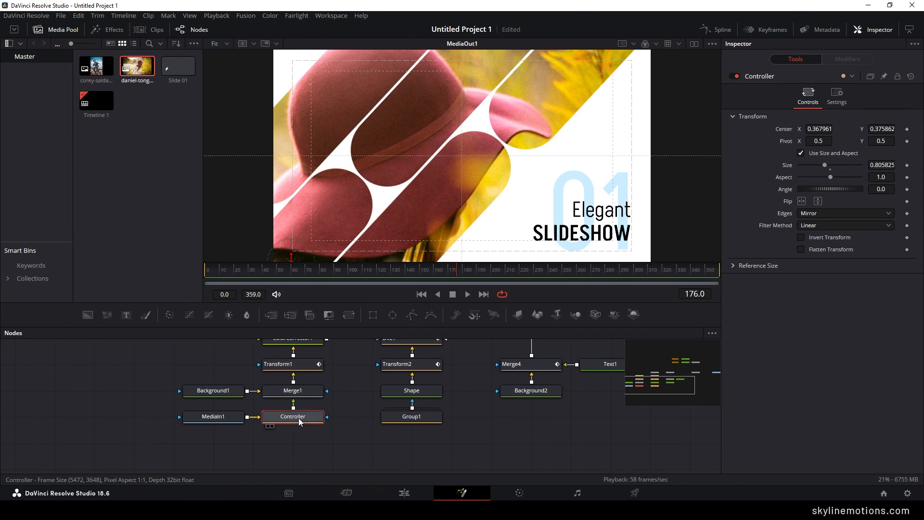
scroll(544, 200, "down", 3)
left_click_drag(544, 200, 512, 180)
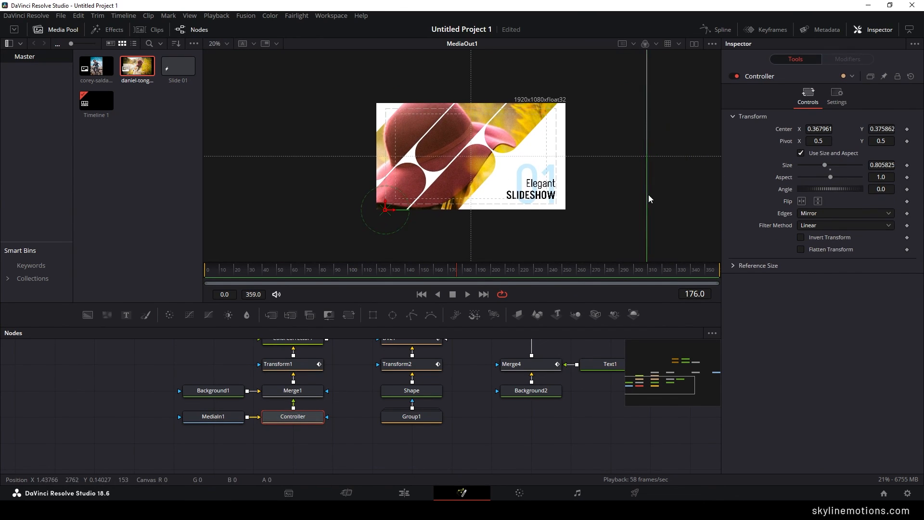
left_click_drag(646, 198, 529, 198)
left_click_drag(385, 210, 420, 164)
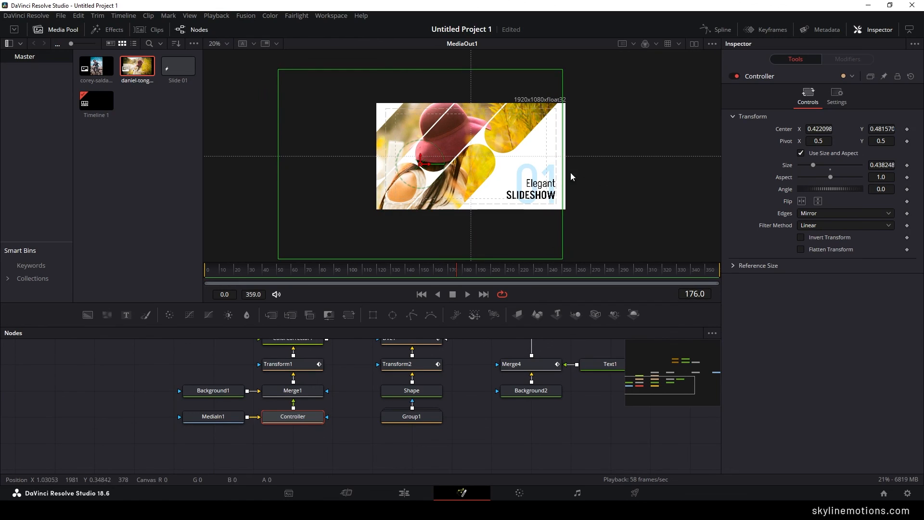
left_click_drag(562, 176, 537, 177)
left_click_drag(420, 164, 443, 153)
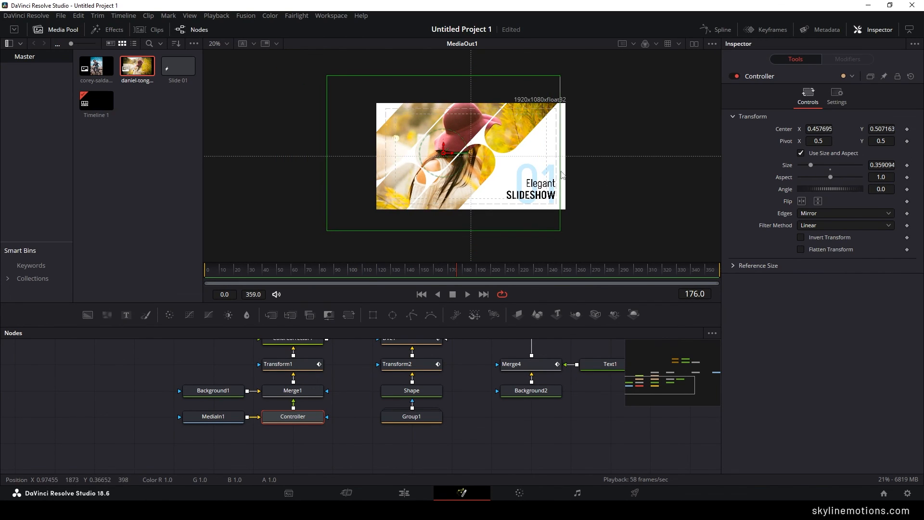
left_click_drag(559, 172, 536, 176)
left_click_drag(443, 153, 460, 154)
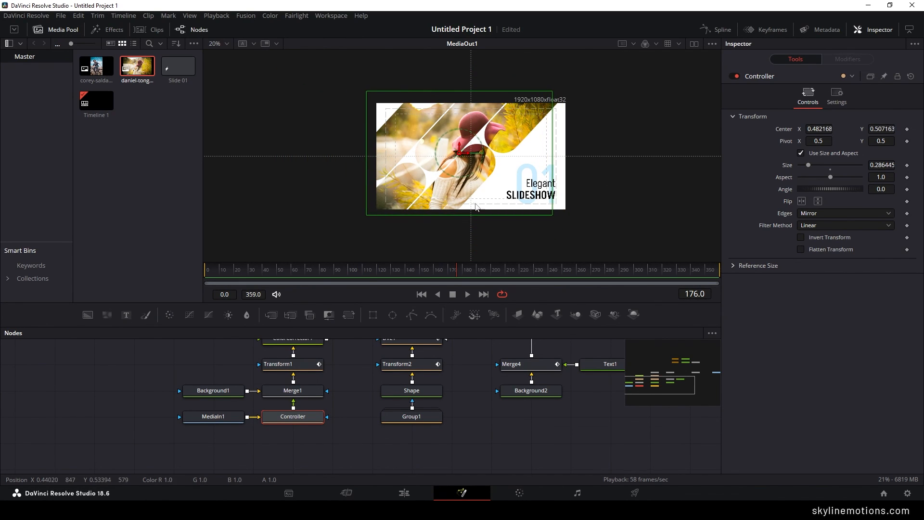
left_click(482, 359)
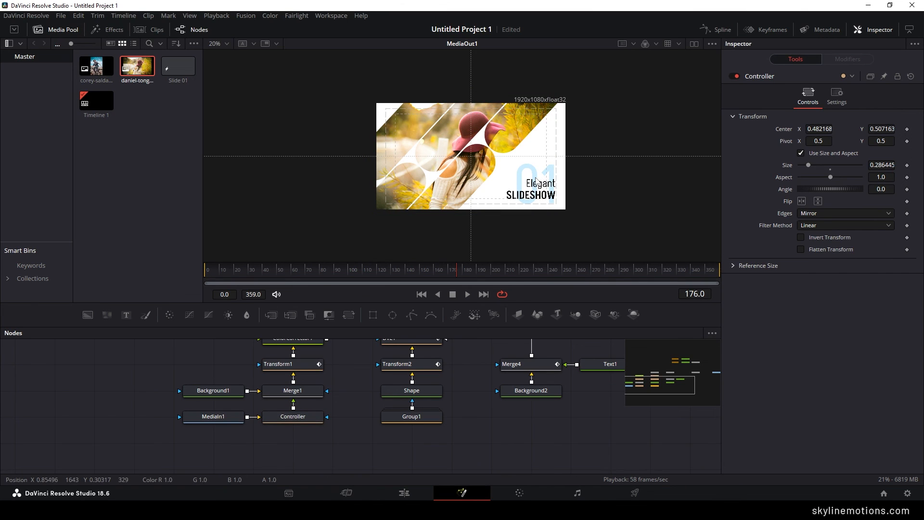
scroll(536, 181, "up", 2)
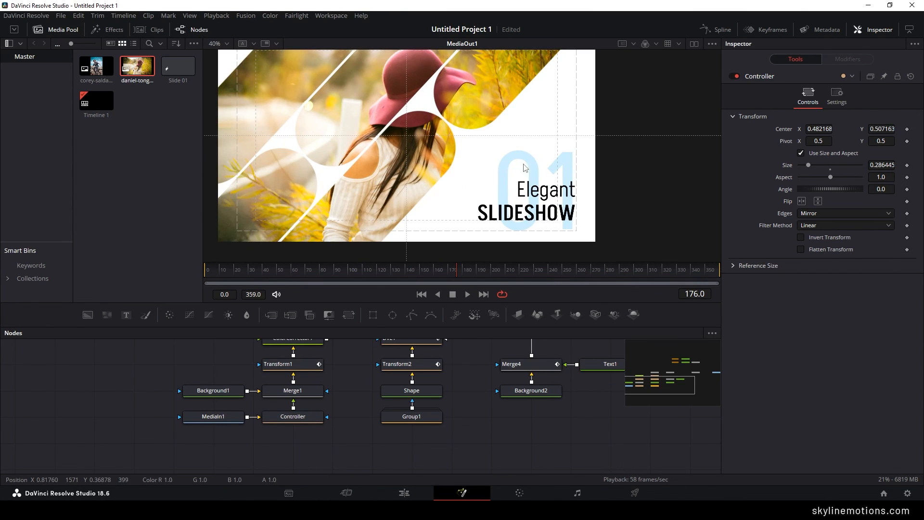
- Change the Text1 slide number to "02"
left_click_drag(510, 368, 407, 418)
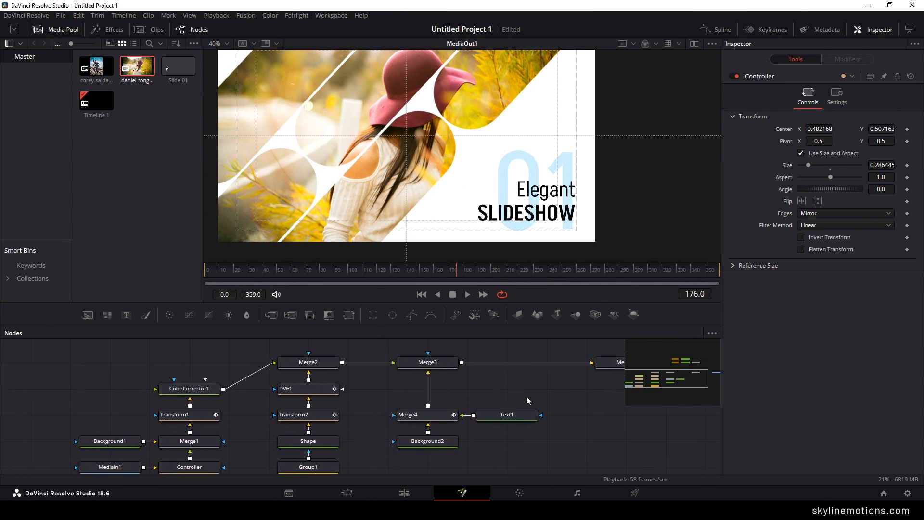
left_click_drag(531, 407, 481, 409)
left_click(445, 416)
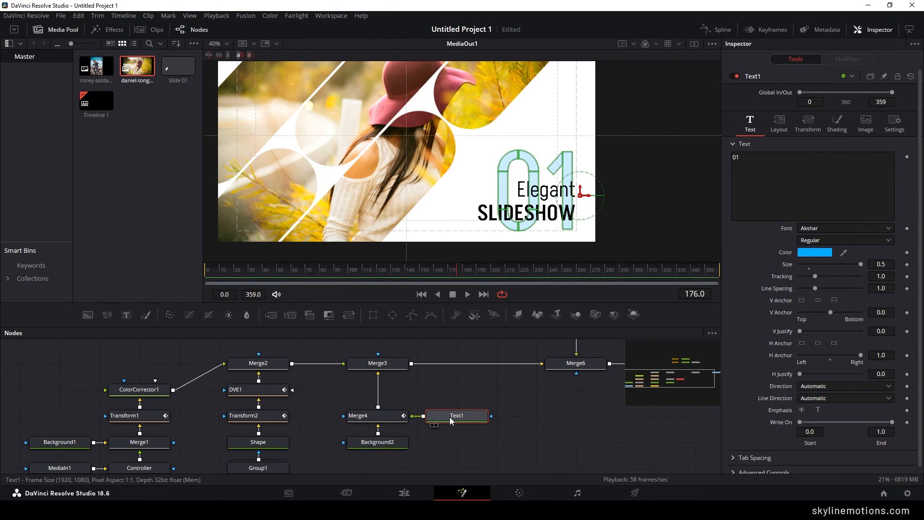
left_click(750, 166)
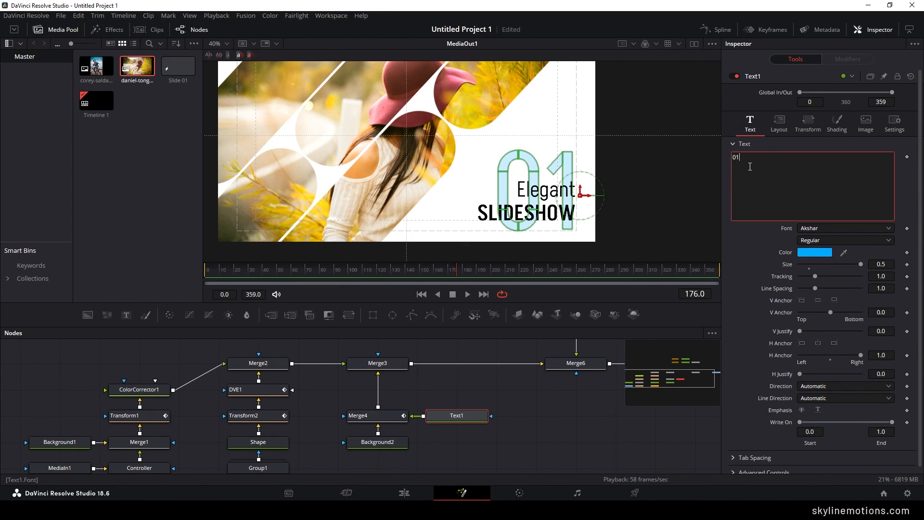
key("BackSpace")
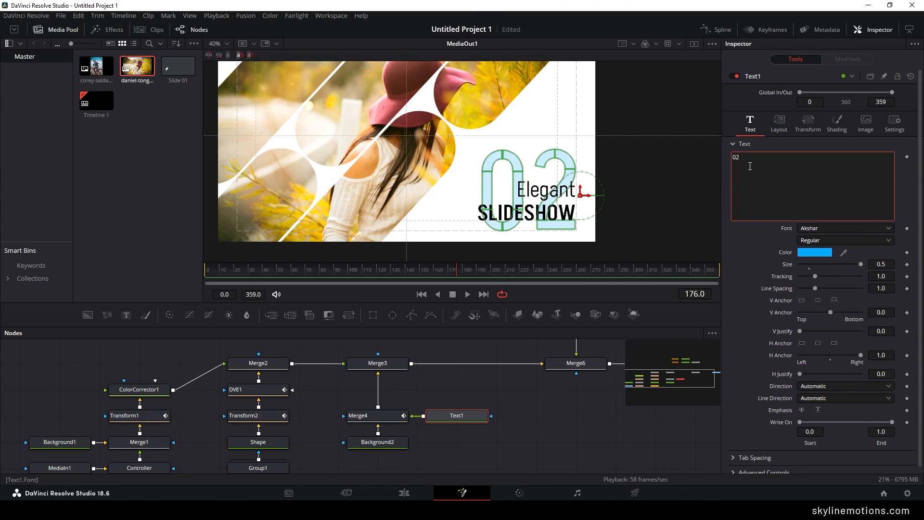
left_click(576, 443)
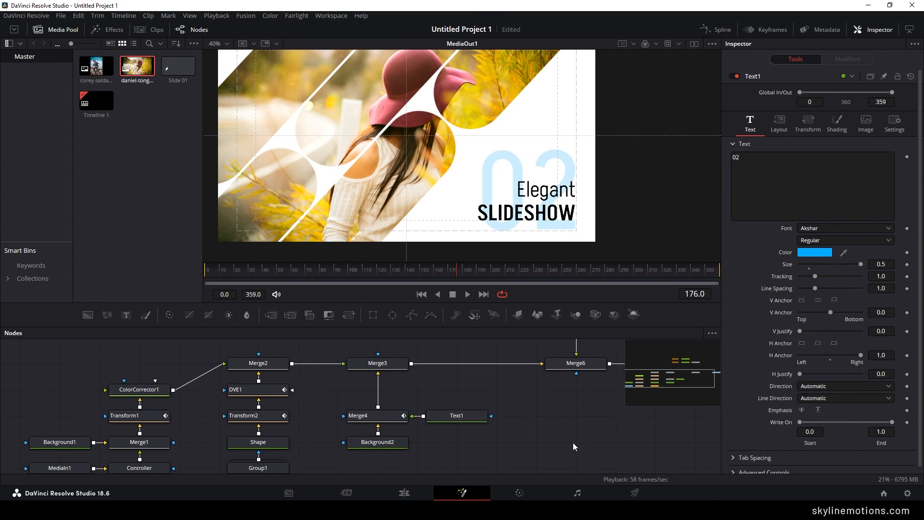
- Set the colour of the "02" text to orange #ffaa00
left_click(455, 416)
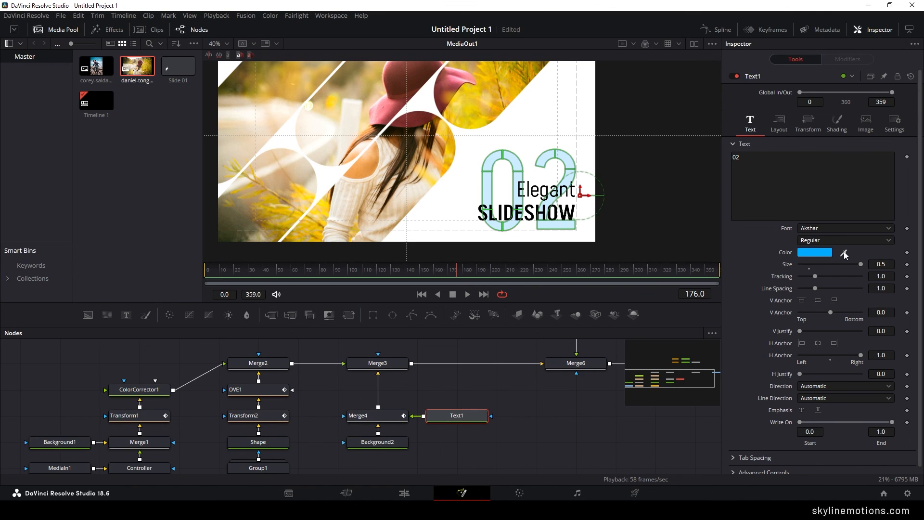
left_click_drag(844, 255, 479, 105)
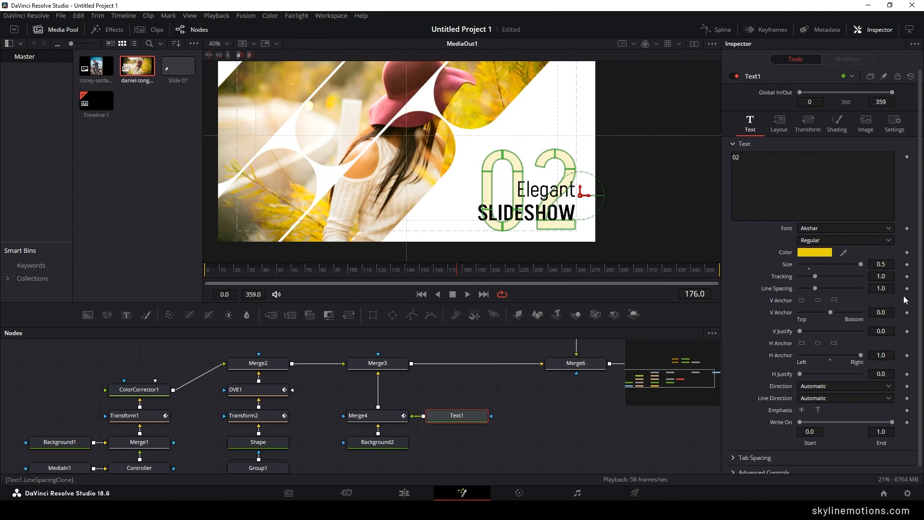
left_click(813, 252)
left_click(415, 217)
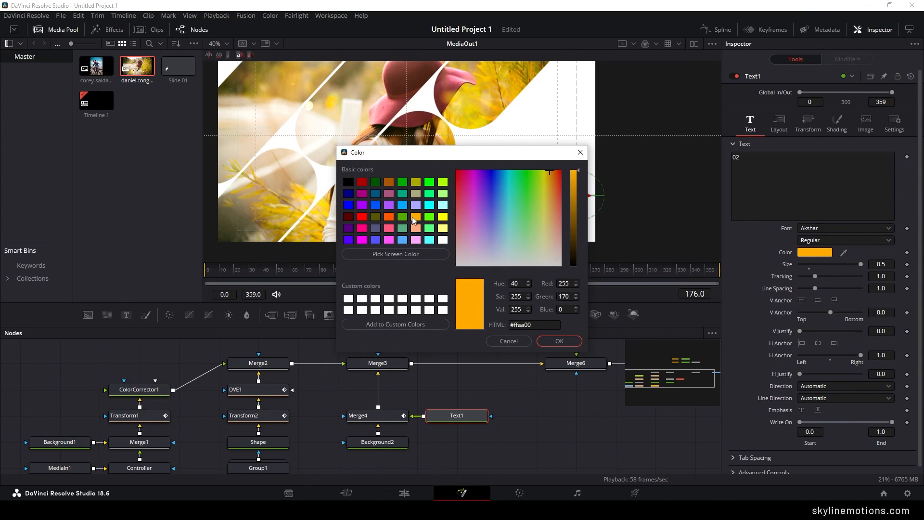
left_click(559, 341)
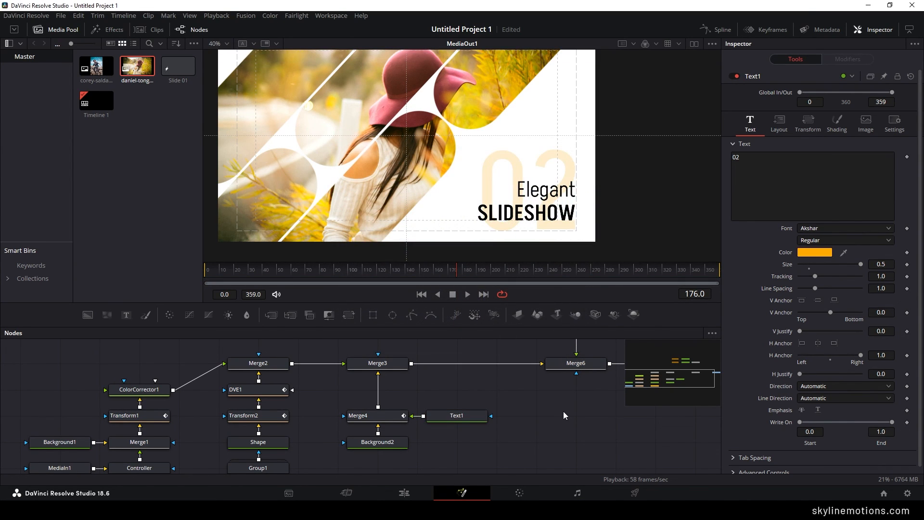
- Replace the title wording with "DaVinci" in Text2 and "RESOLVE 18.6" in Text3
scroll(476, 431, "up", 5)
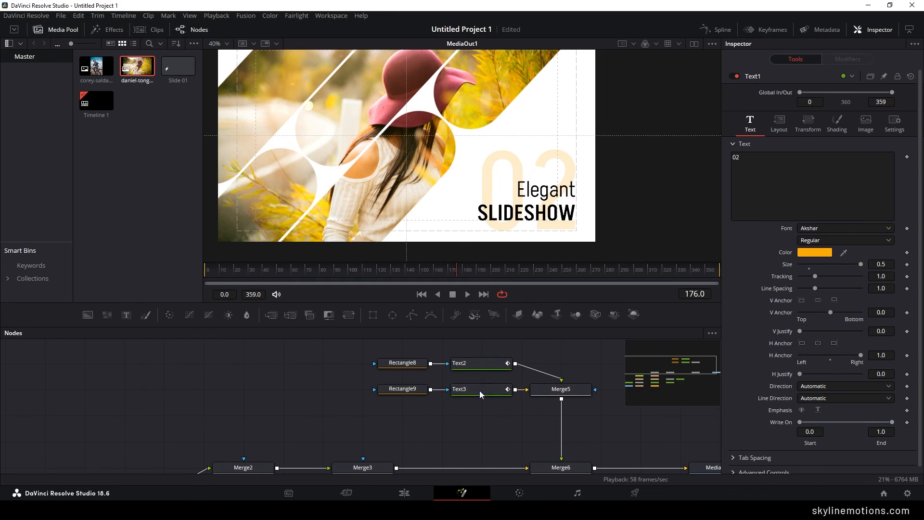
left_click(462, 363)
type("DaVinci")
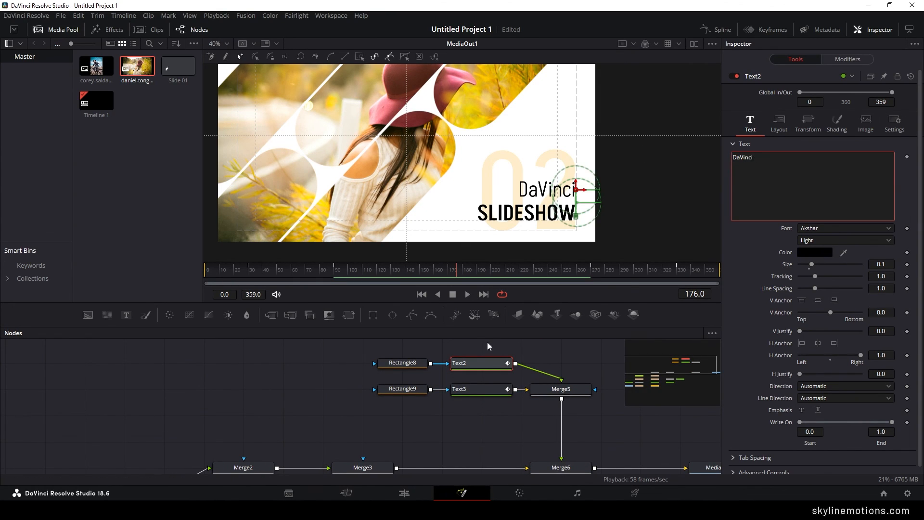
left_click(462, 389)
left_click(786, 156)
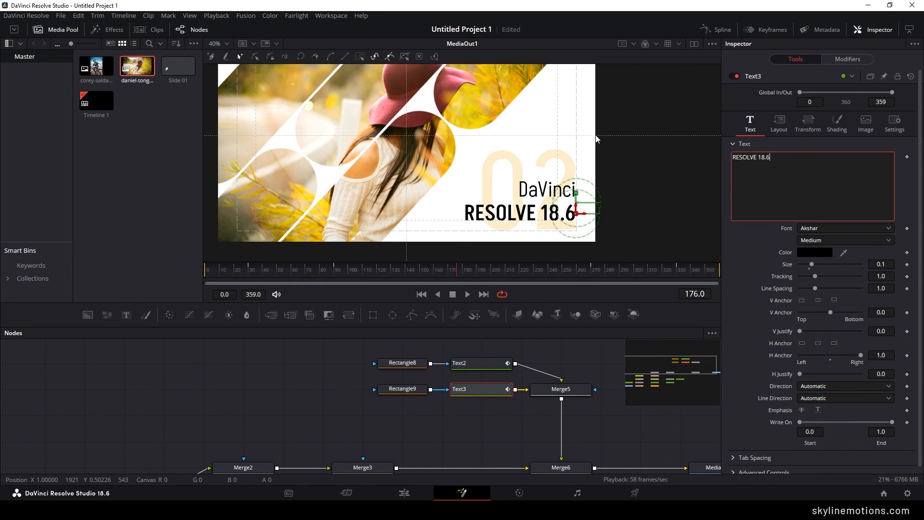
left_click(577, 375)
left_click_drag(621, 408, 505, 394)
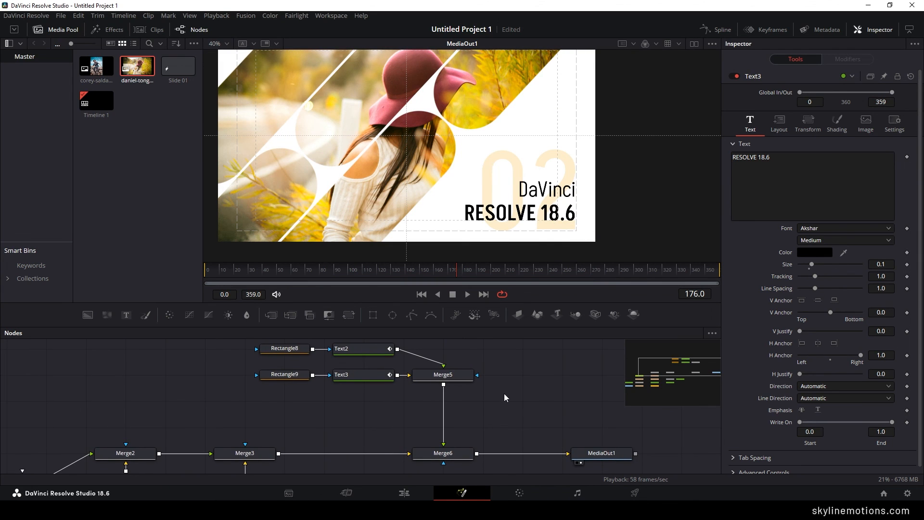
- Return to the Edit page and play both slides full screen from the start of the timeline
left_click(405, 494)
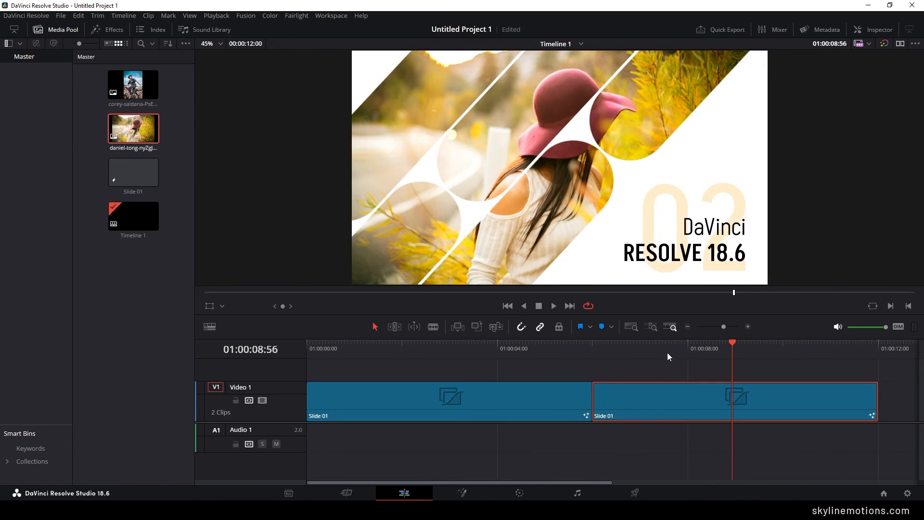
left_click_drag(668, 356, 312, 332)
key("ctrl+f")
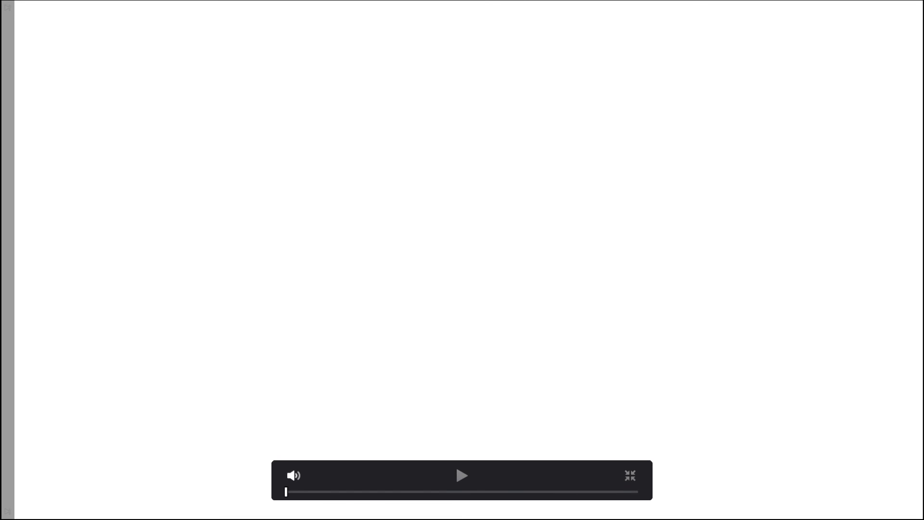
key("space")
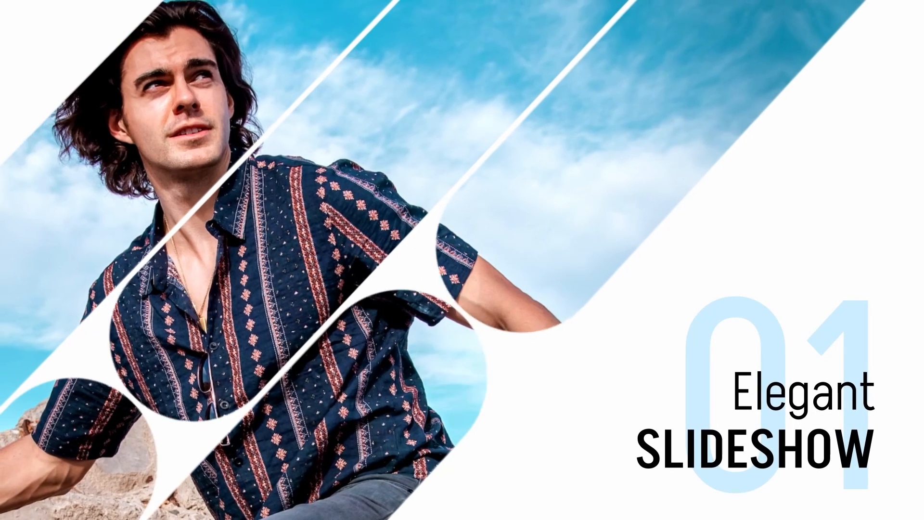